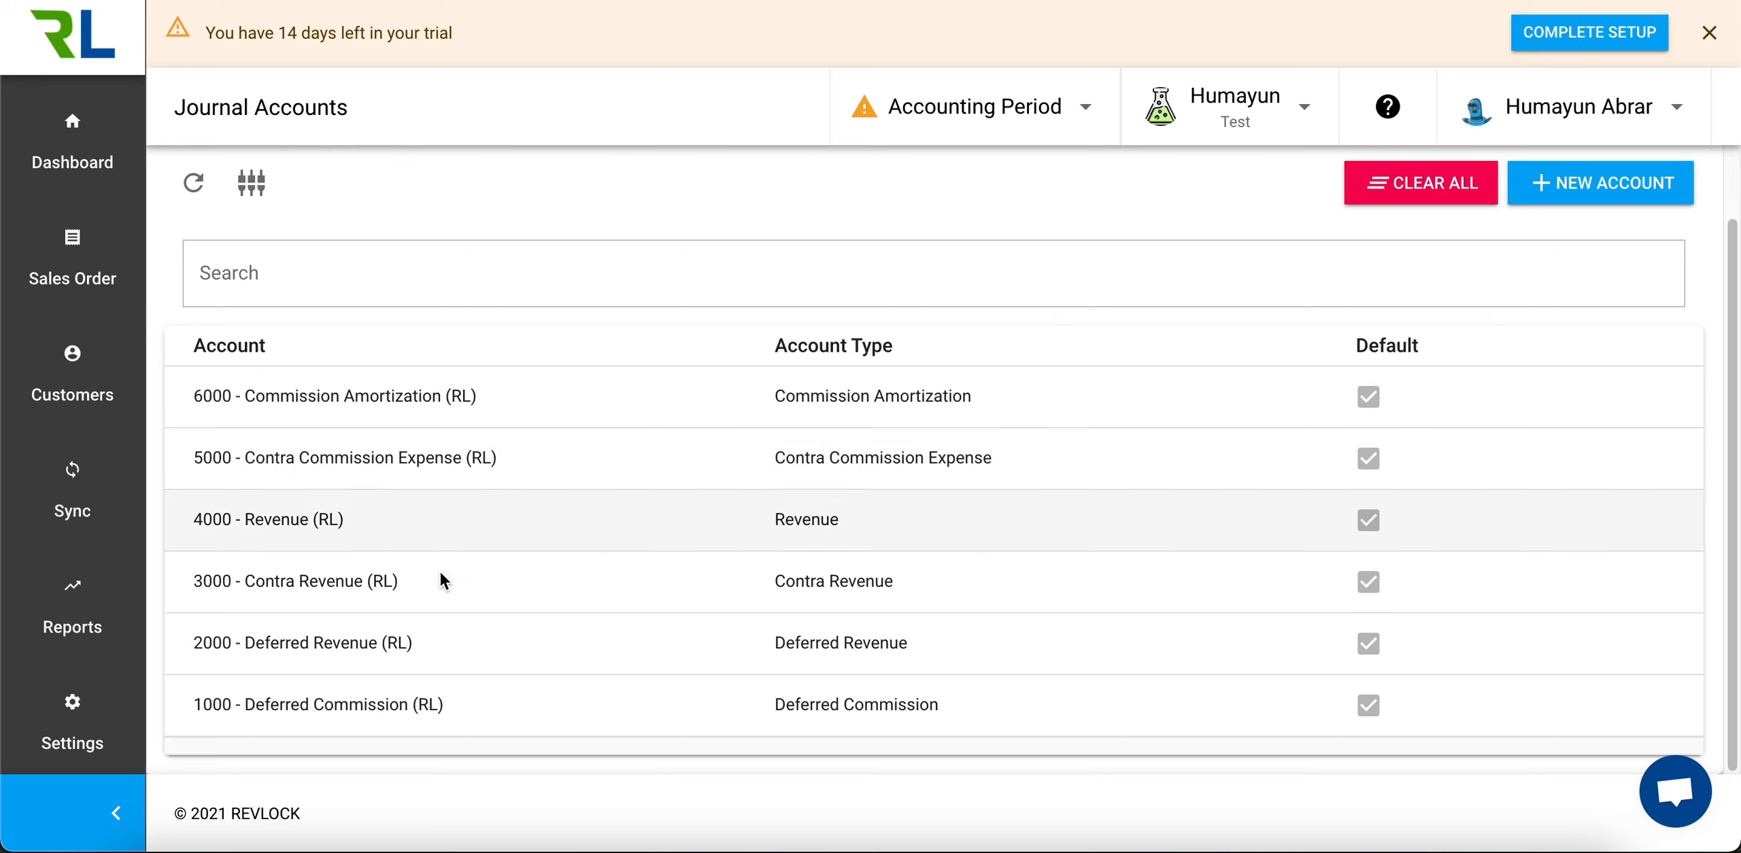
Show the journal account mapping to review which account each account type uses
scroll(635, 660, "up", 1)
scroll(635, 659, "up", 1)
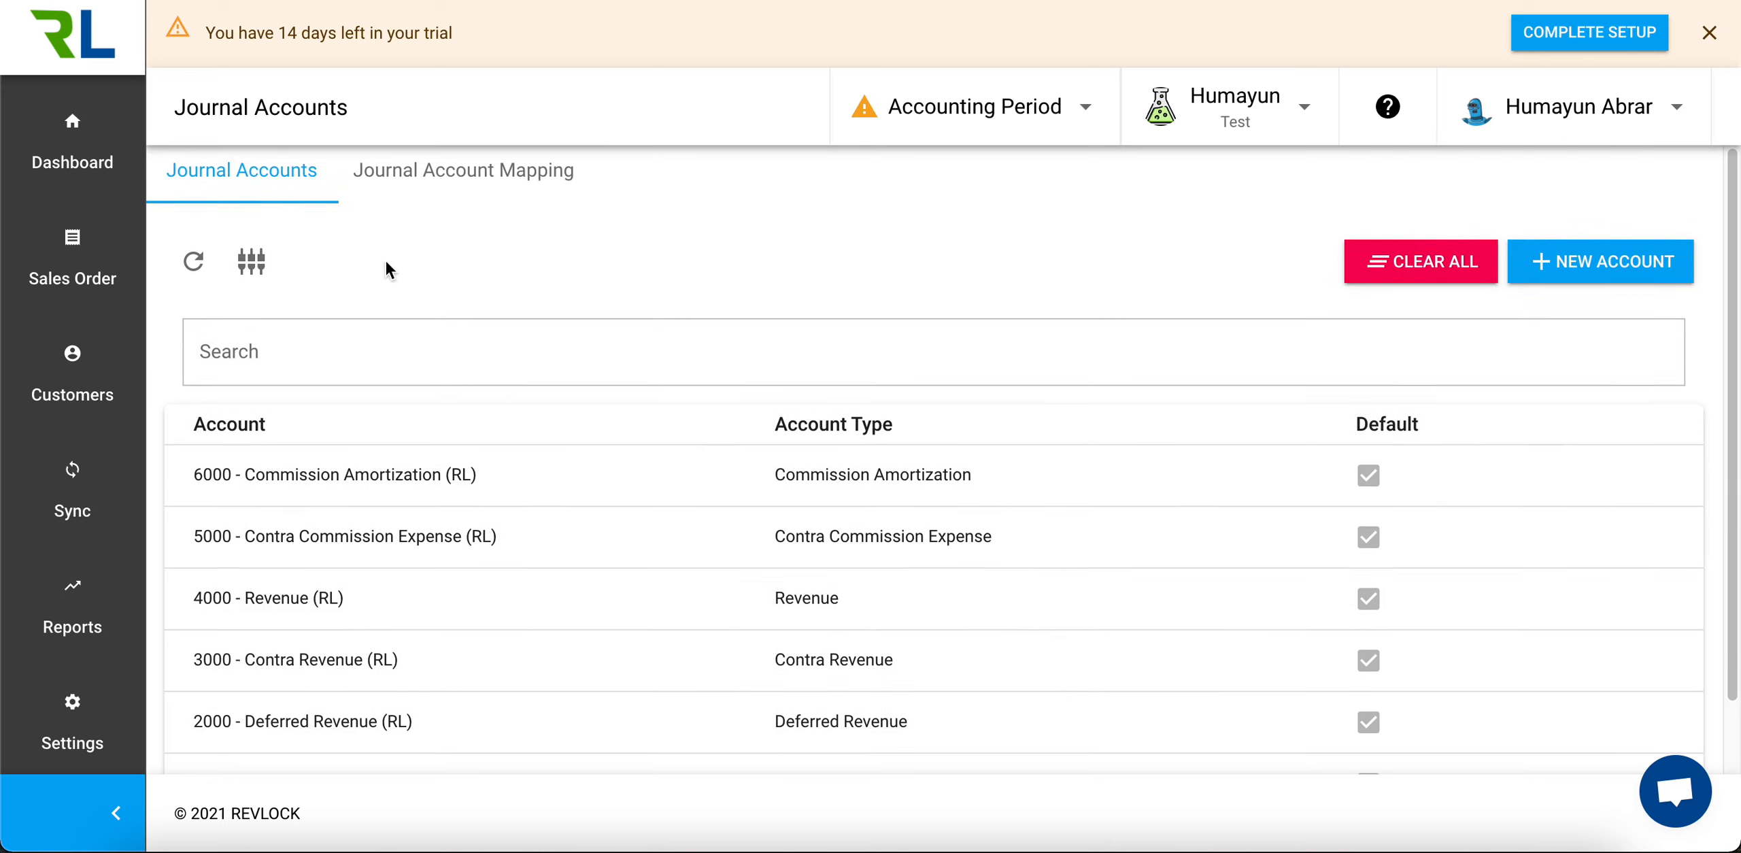
left_click(422, 189)
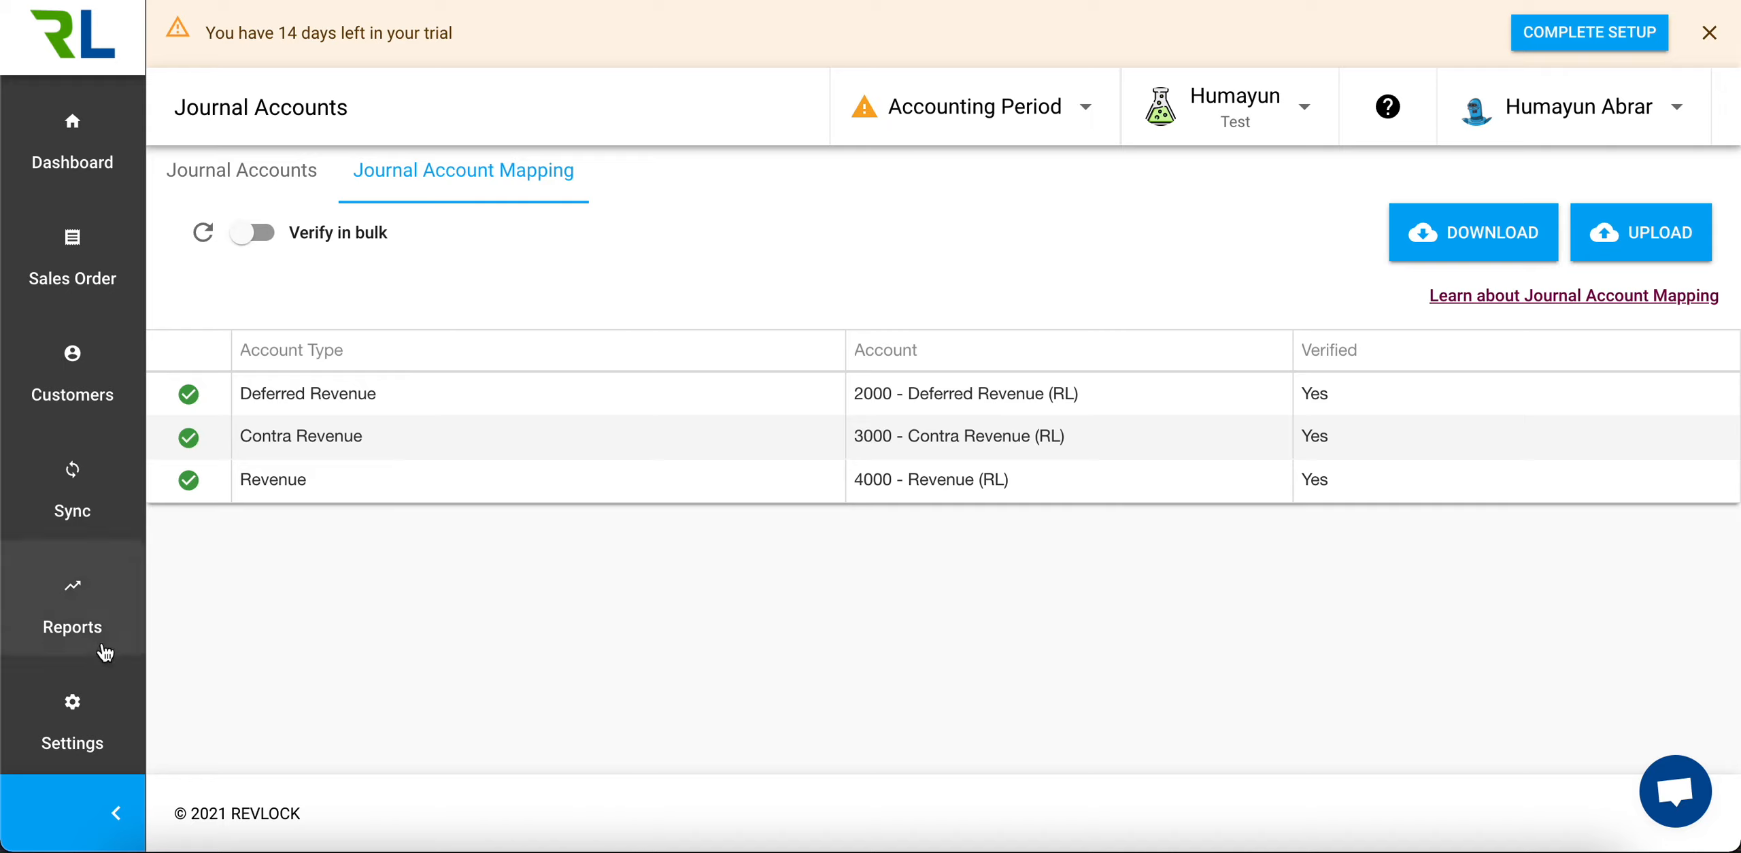
Open the Revenue Journal report from the Accounting reports to view its entries by journal account
left_click(81, 612)
scroll(476, 571, "down", 5)
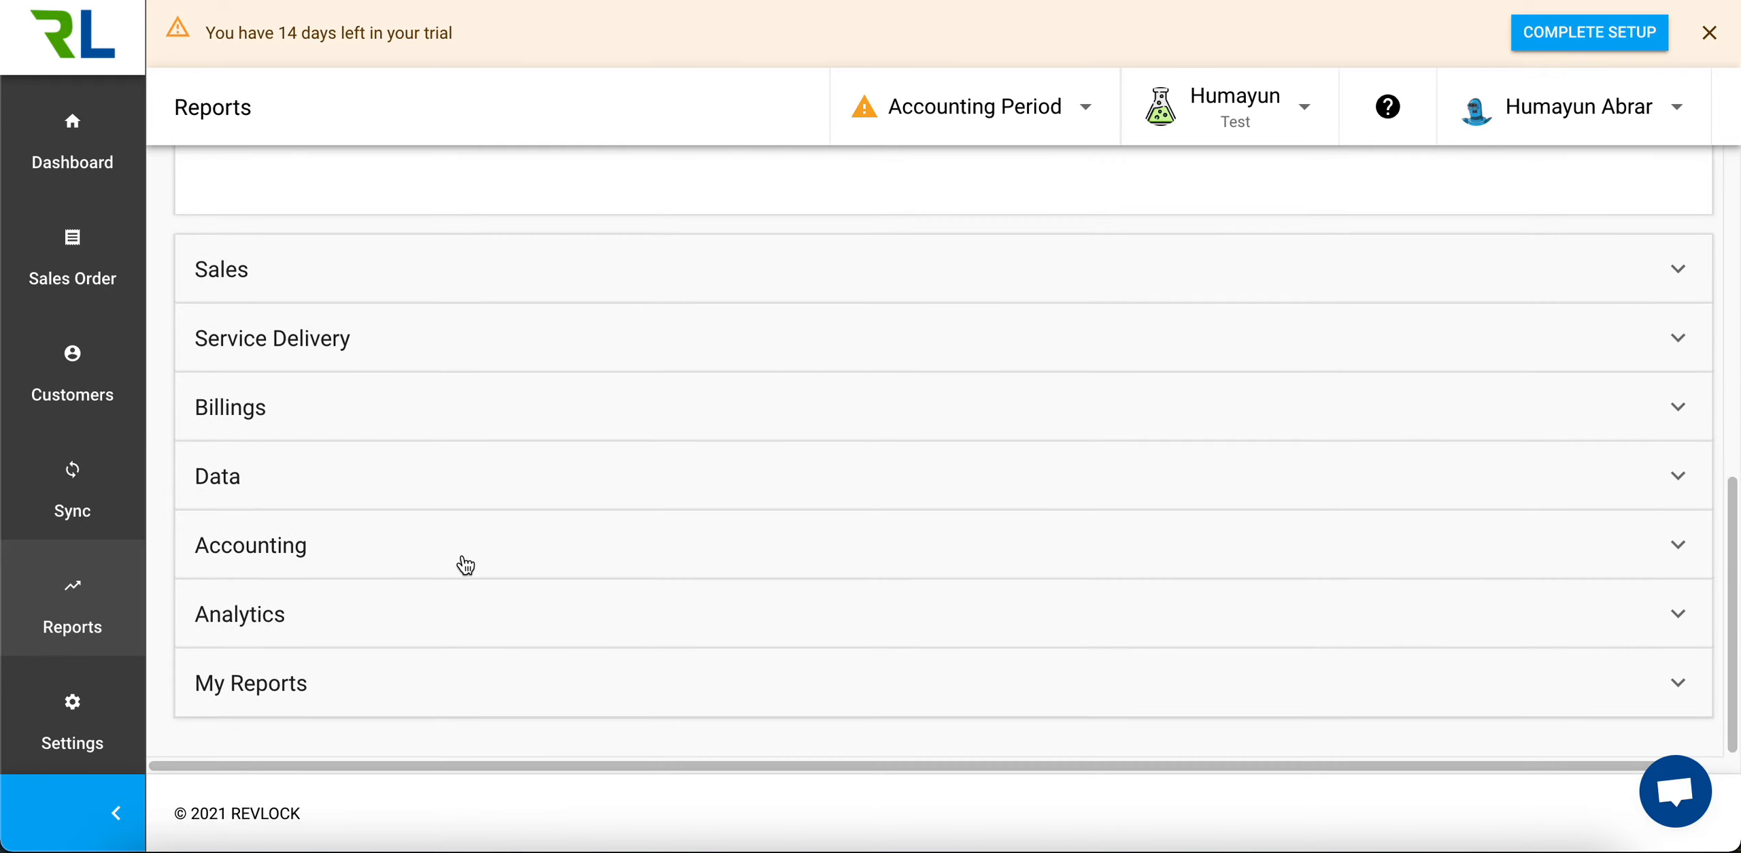
left_click(412, 548)
scroll(426, 541, "down", 2)
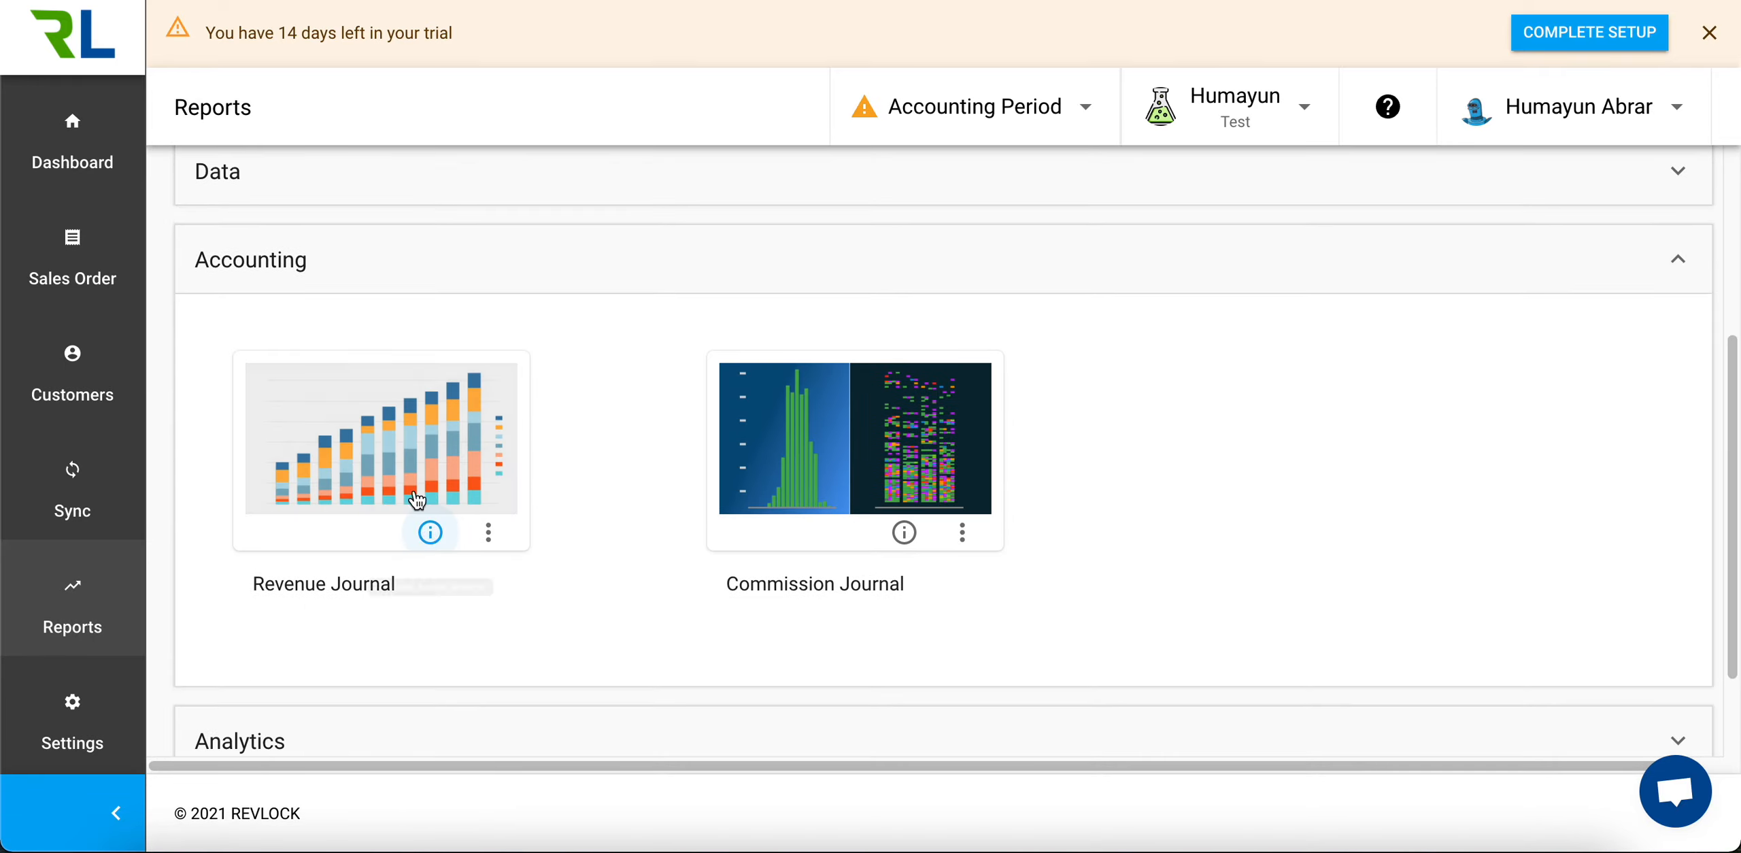
left_click(392, 455)
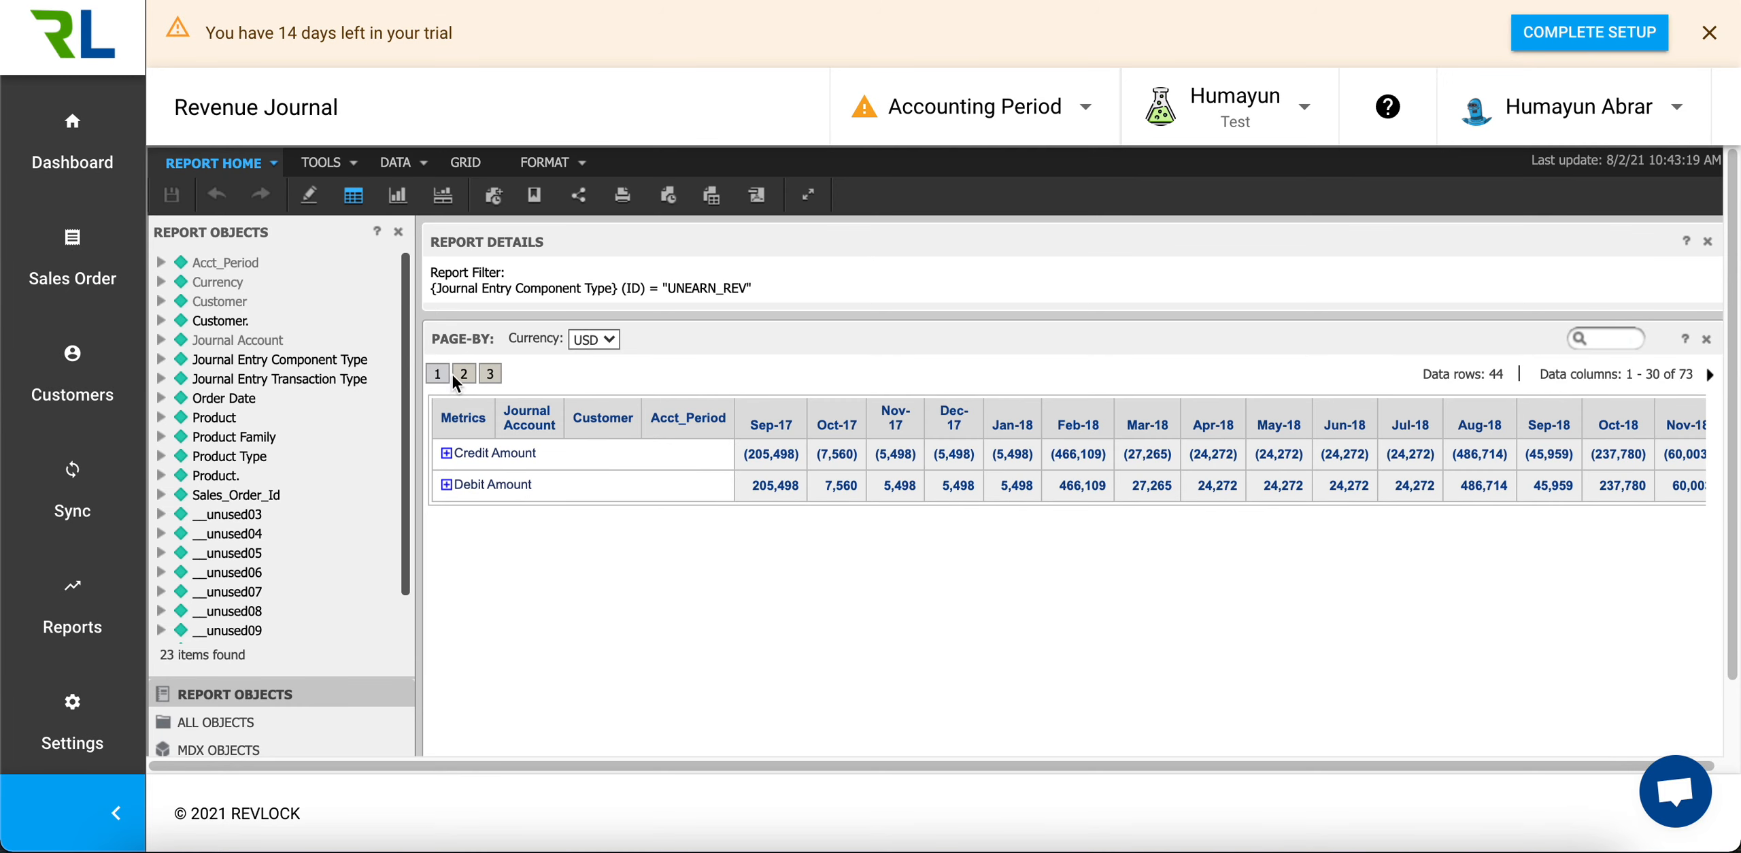
left_click(460, 376)
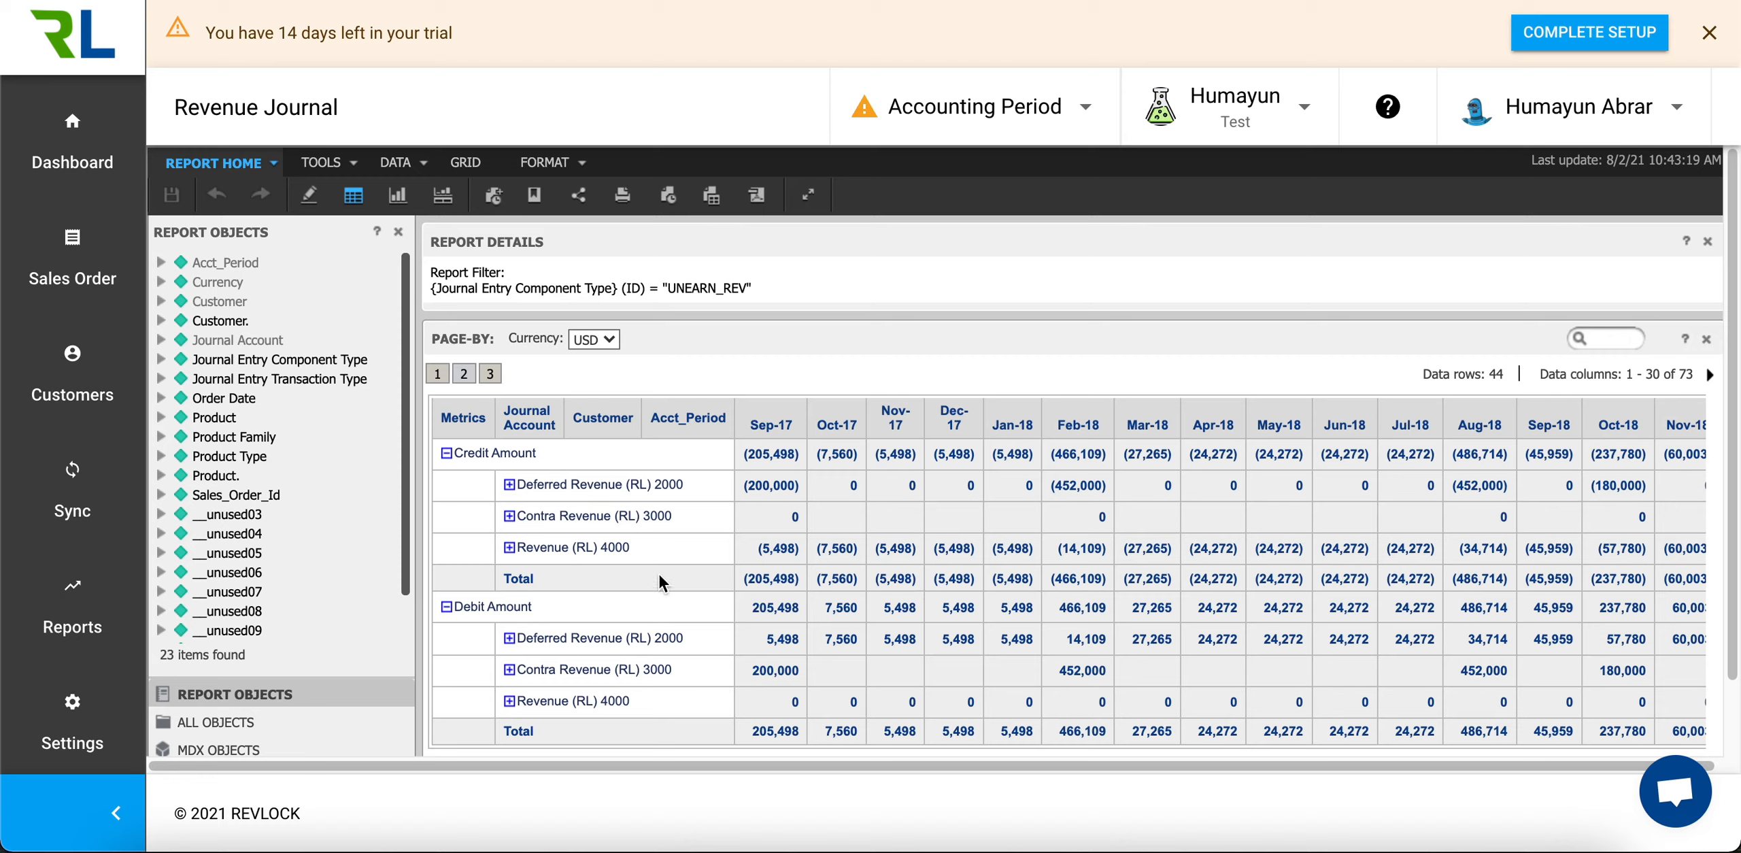
Clear all existing journal accounts in the Journal Accounts settings
left_click(104, 704)
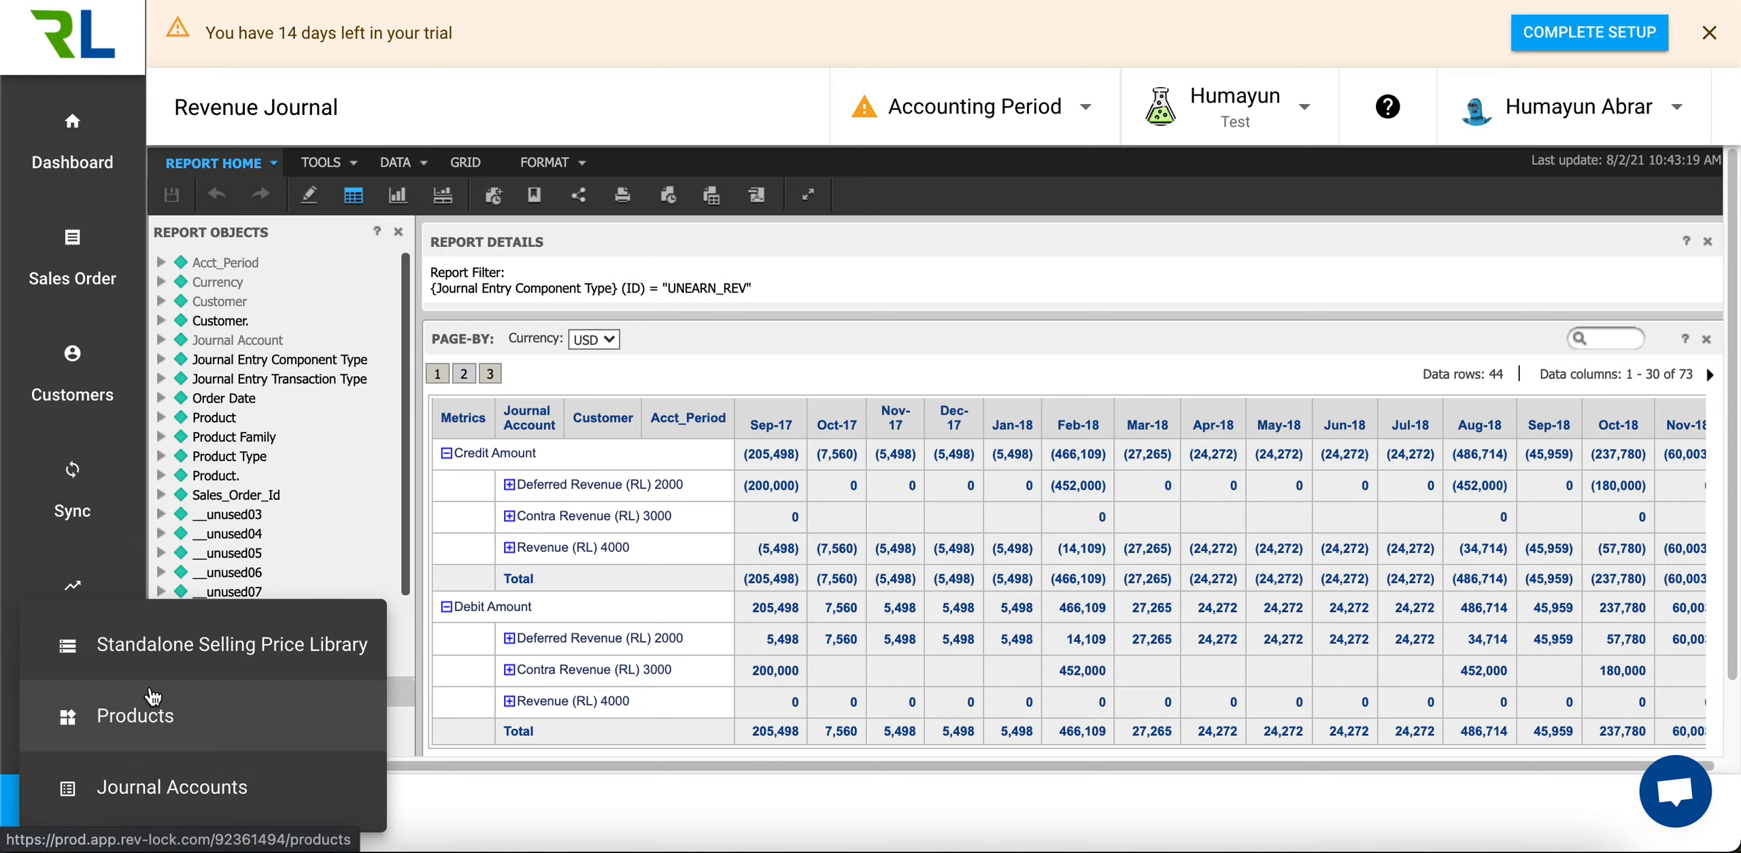
left_click(204, 787)
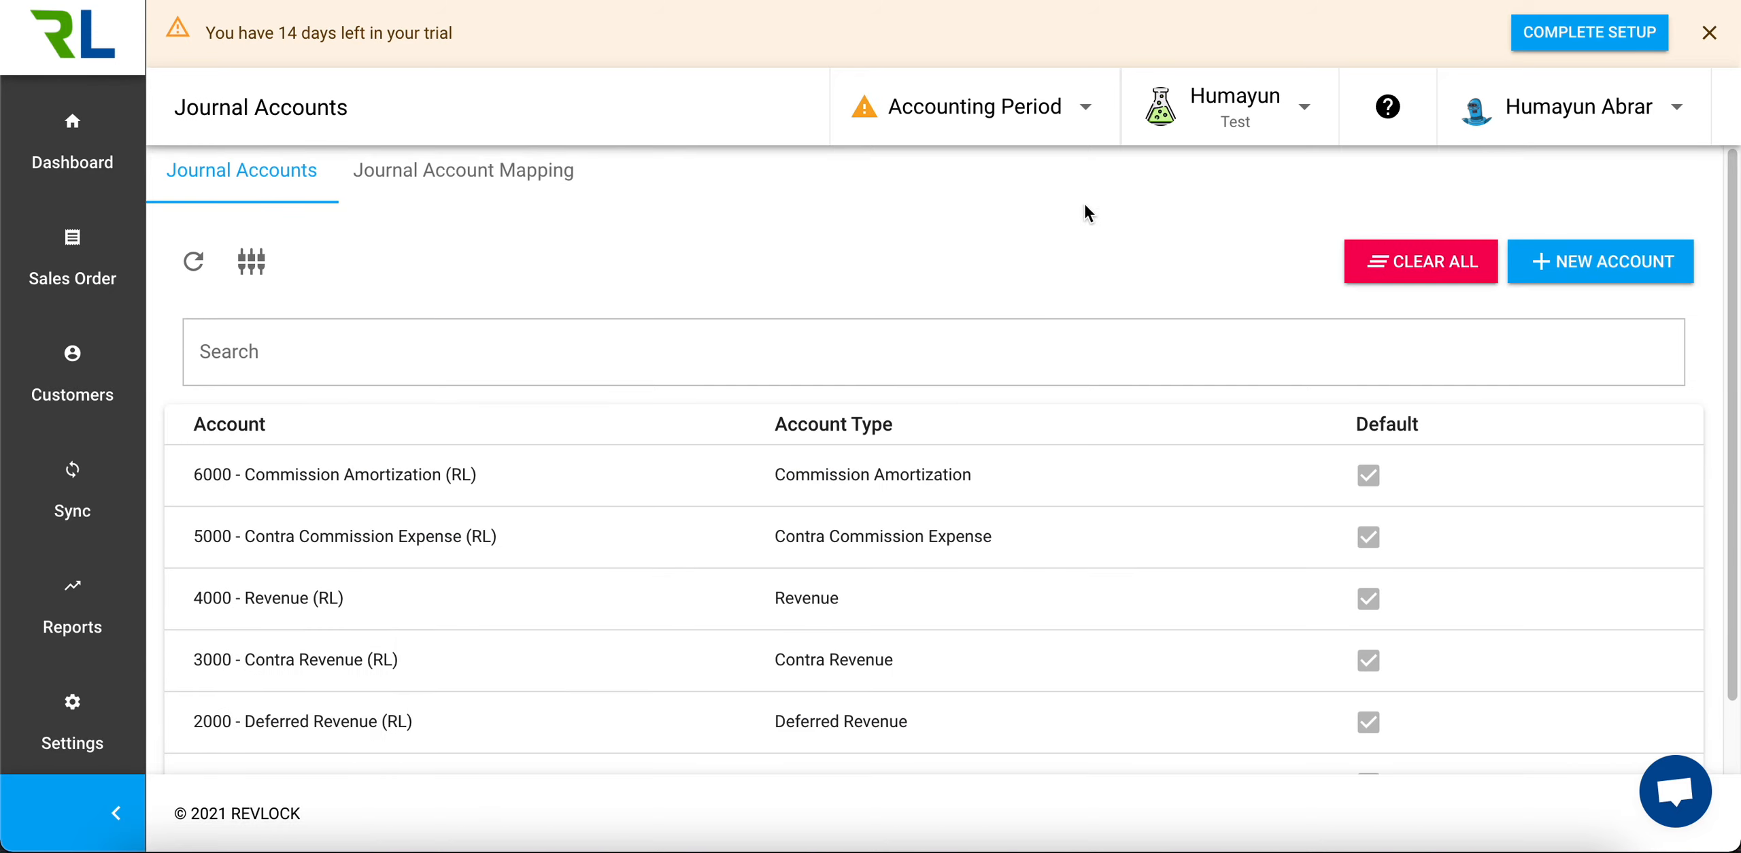
left_click(1462, 279)
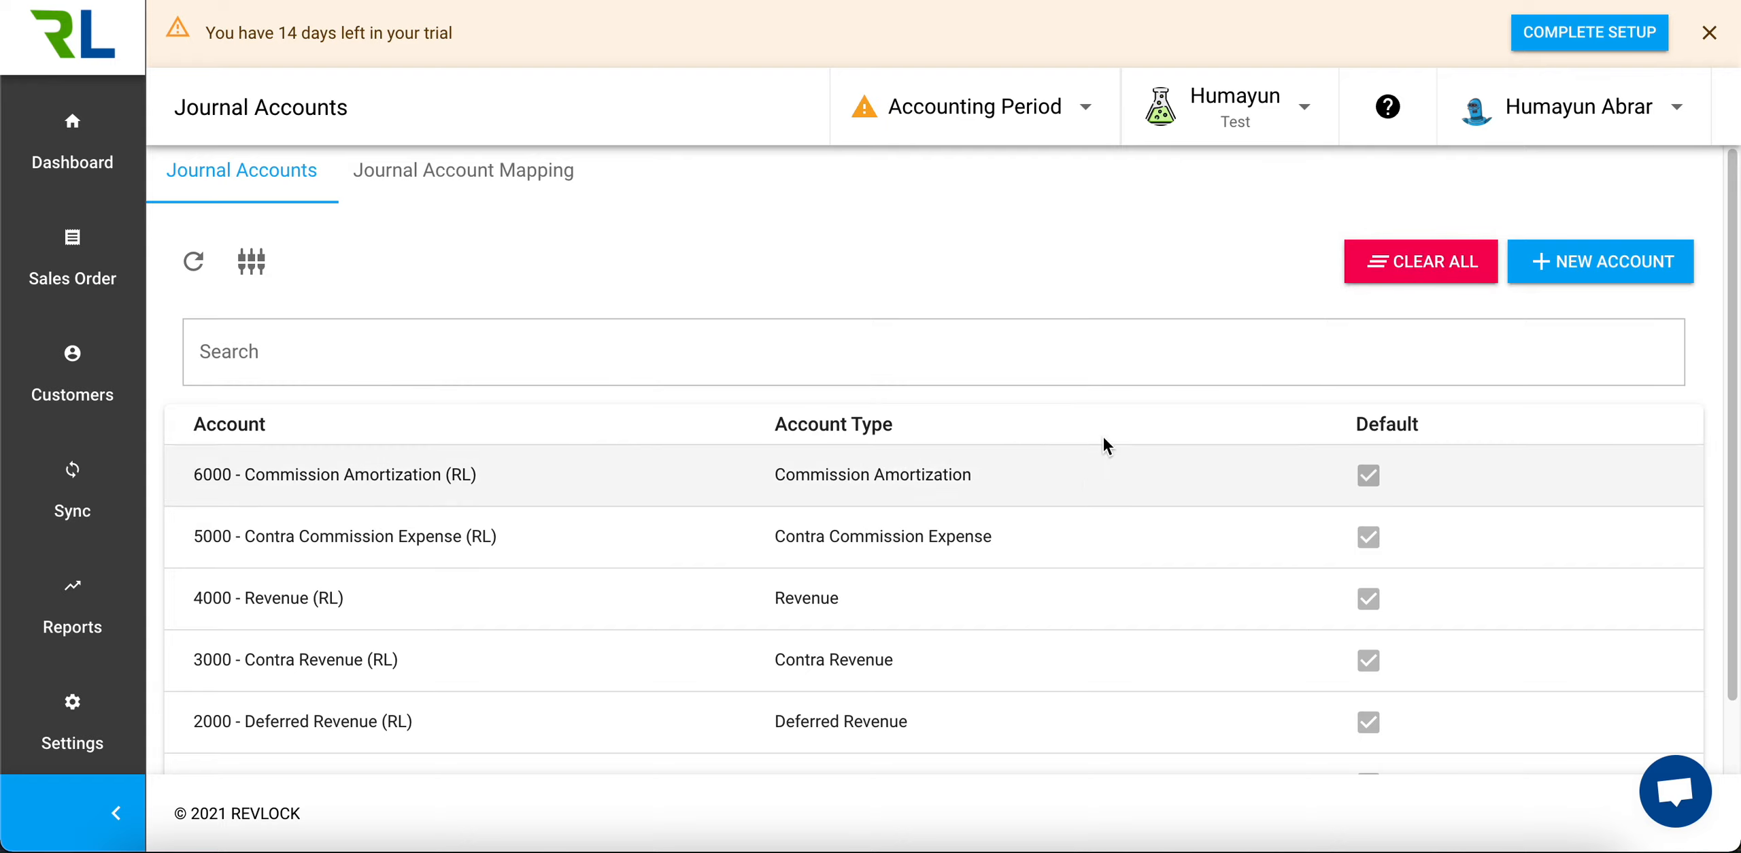
left_click(1391, 272)
left_click(1116, 533)
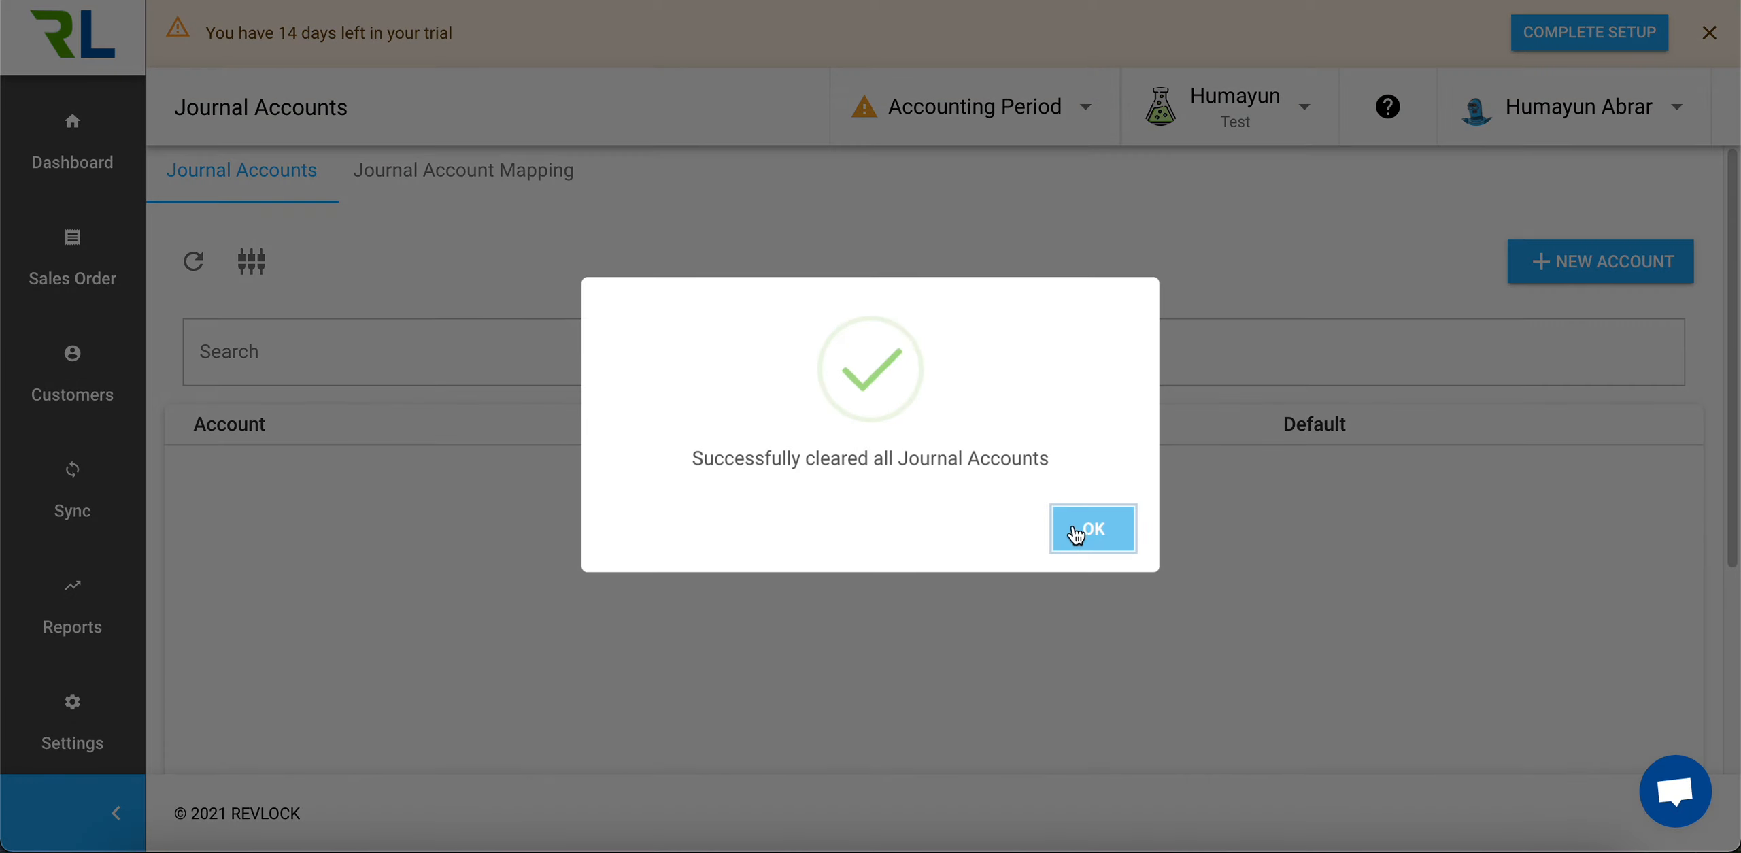
left_click(1081, 529)
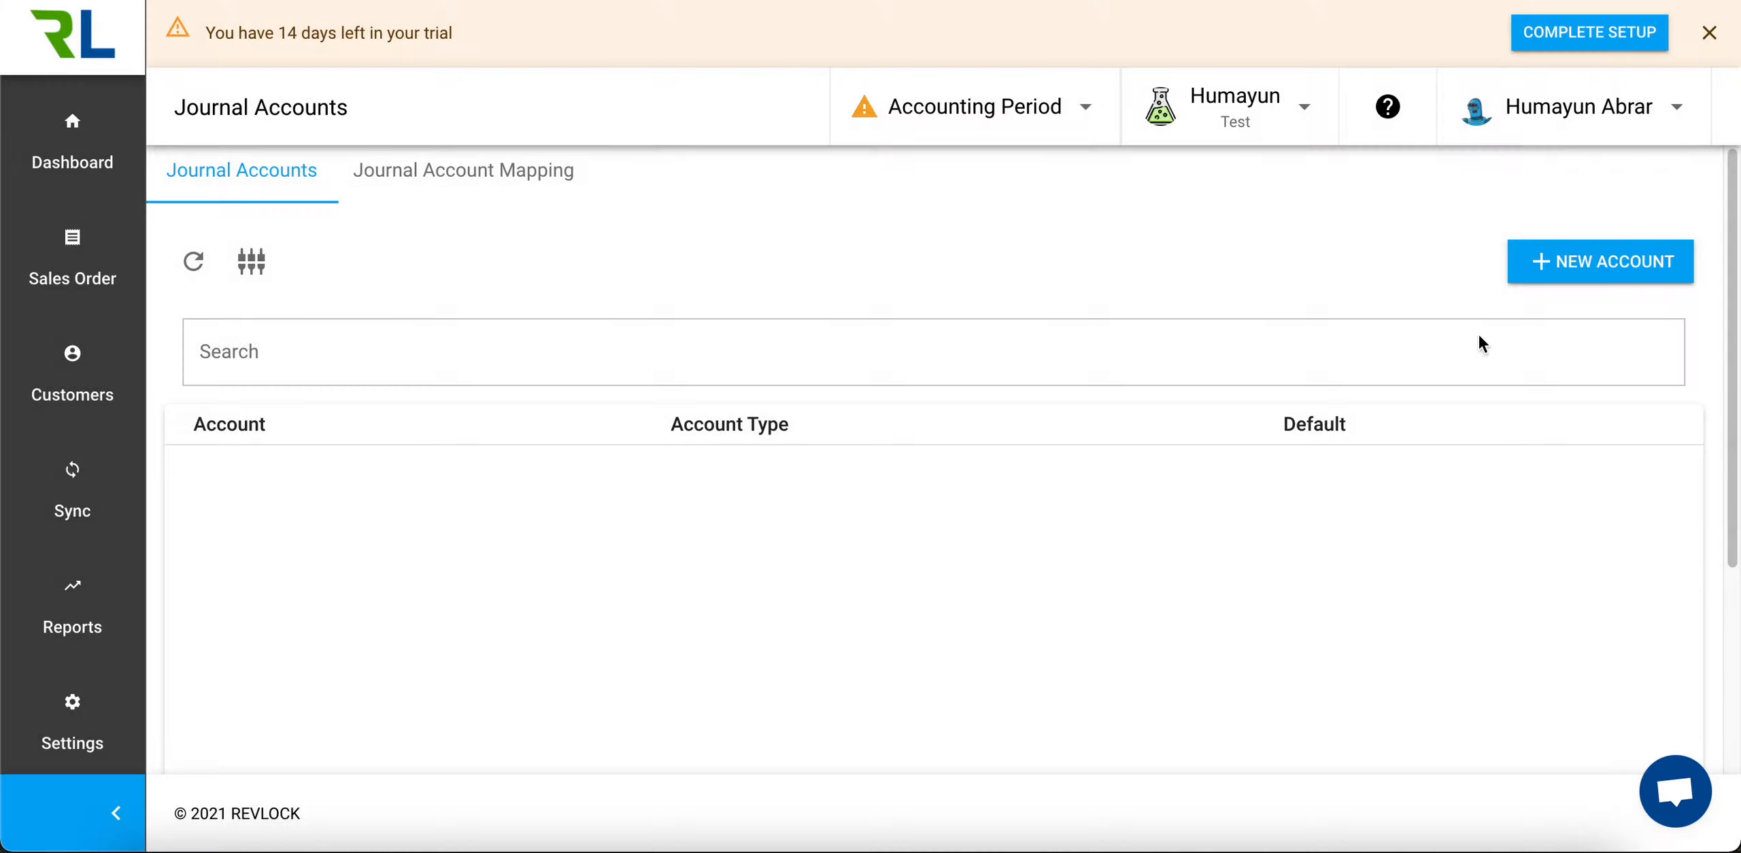
Start a new journal account with external ID 2001, account number 2001 and the name Deferred Revenue
left_click(1589, 272)
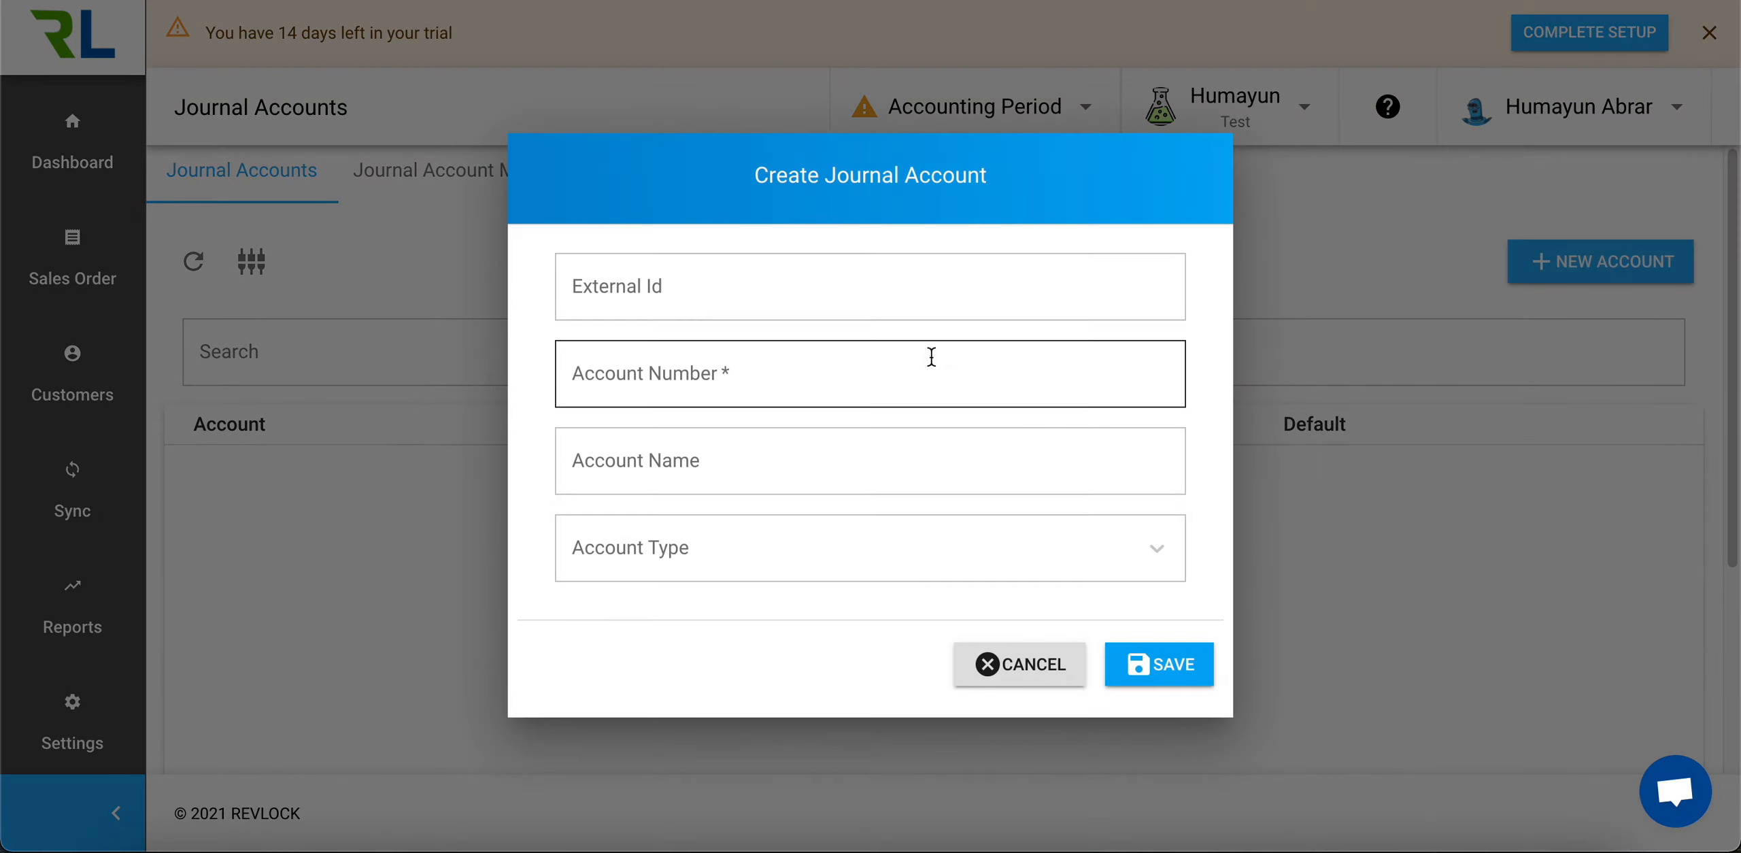
left_click(842, 284)
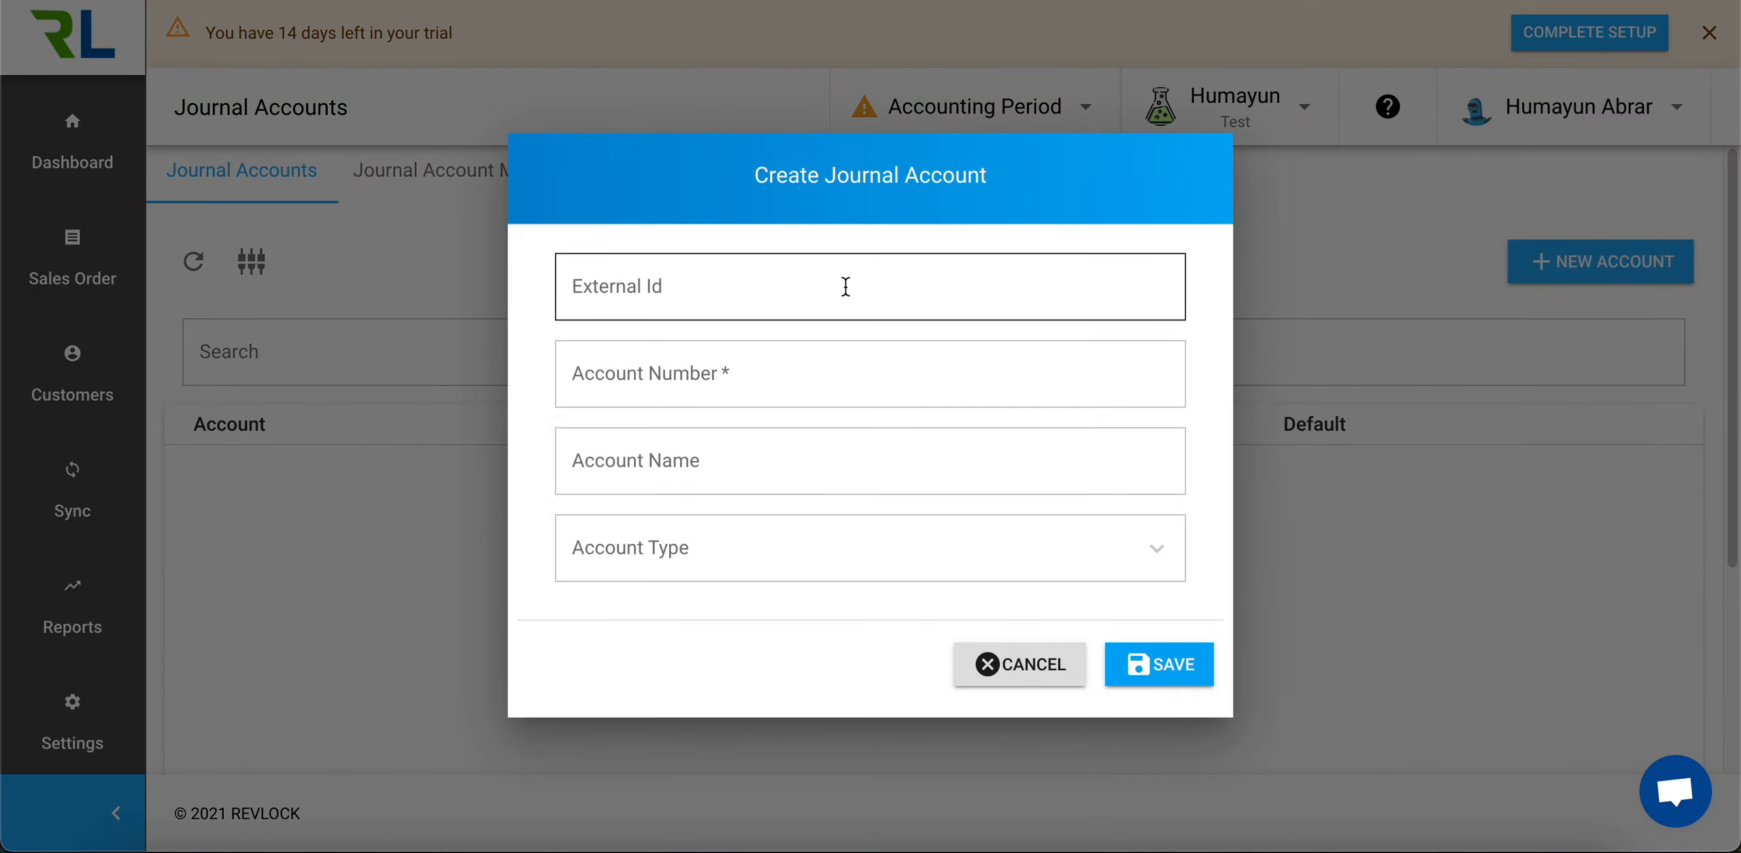
left_click(710, 285)
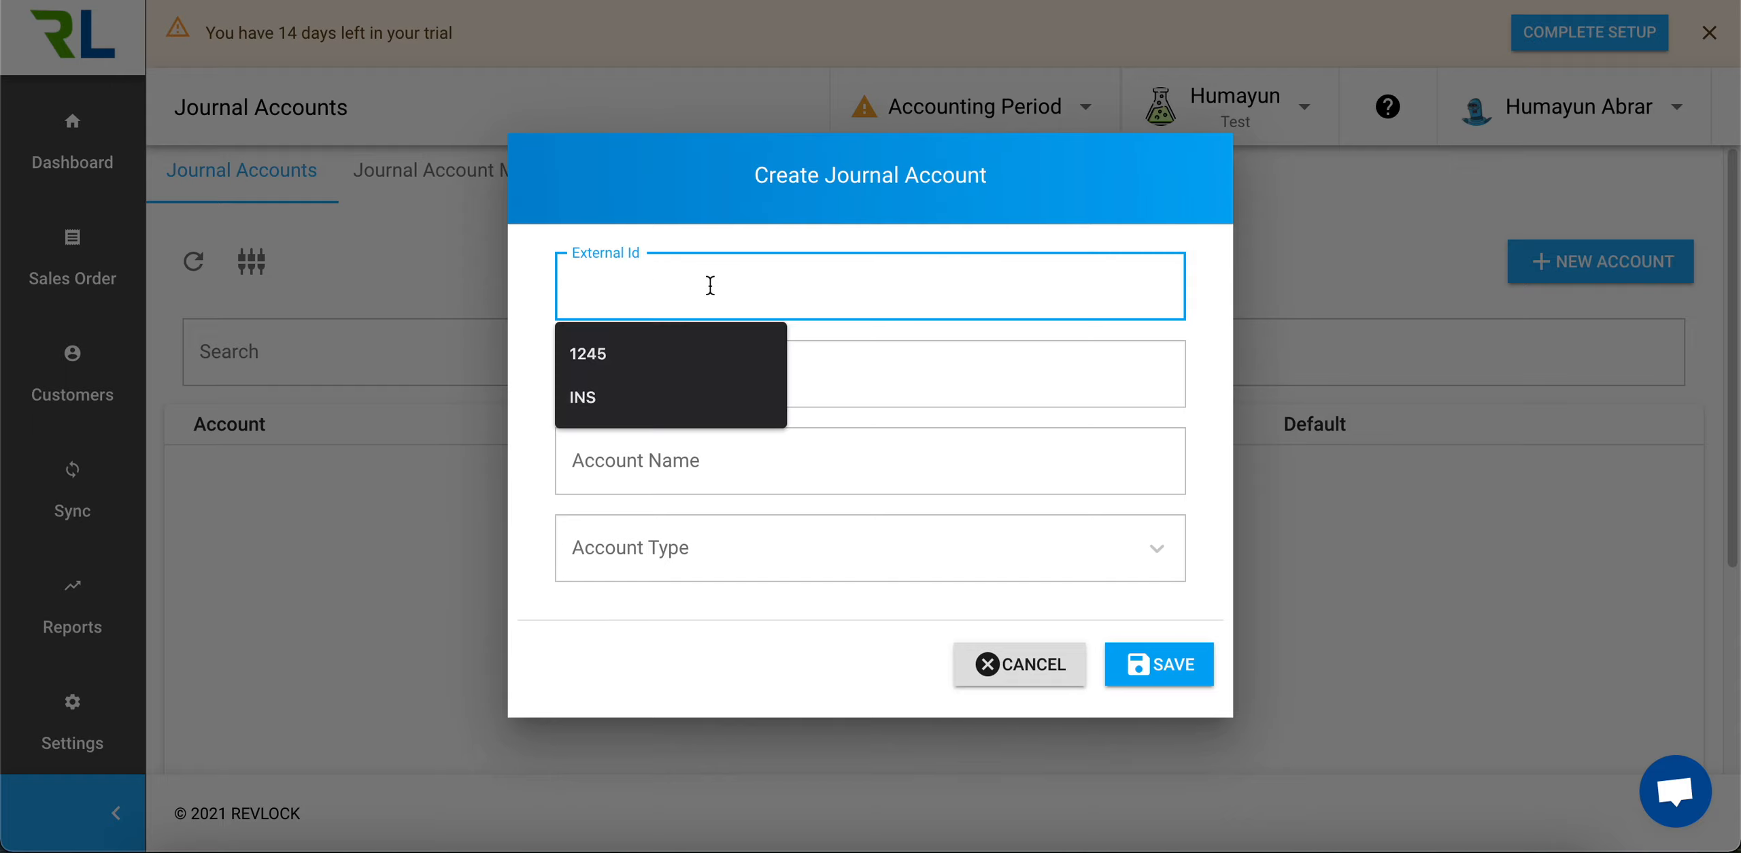
type("2001")
key("Tab")
type("2001")
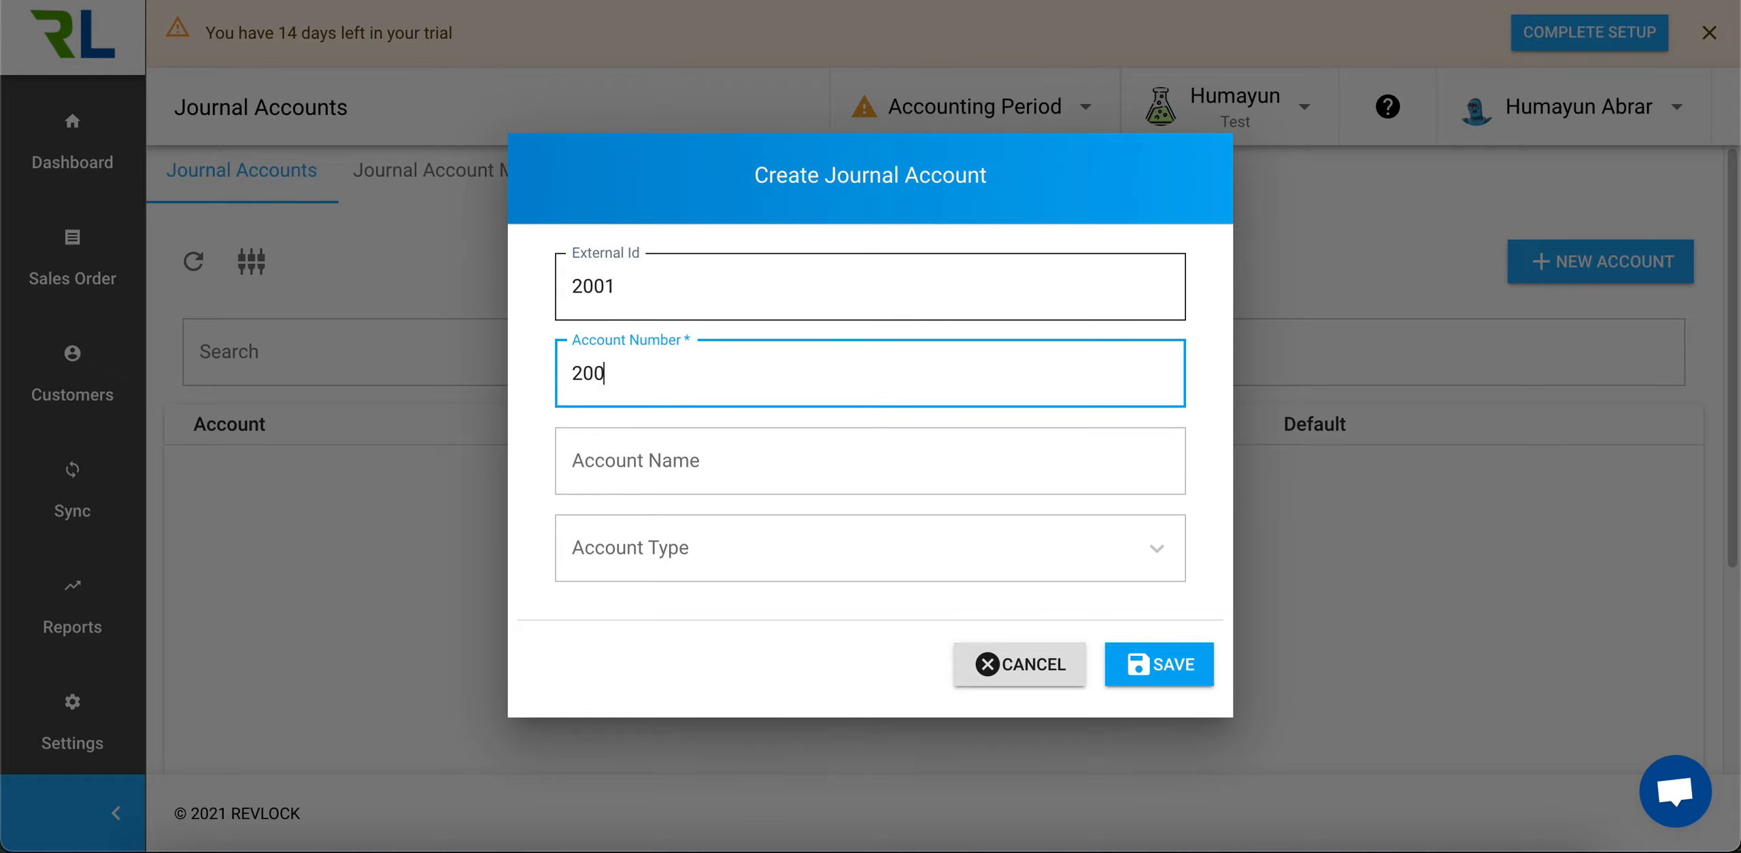
key("Tab")
type("Deferred Revenue")
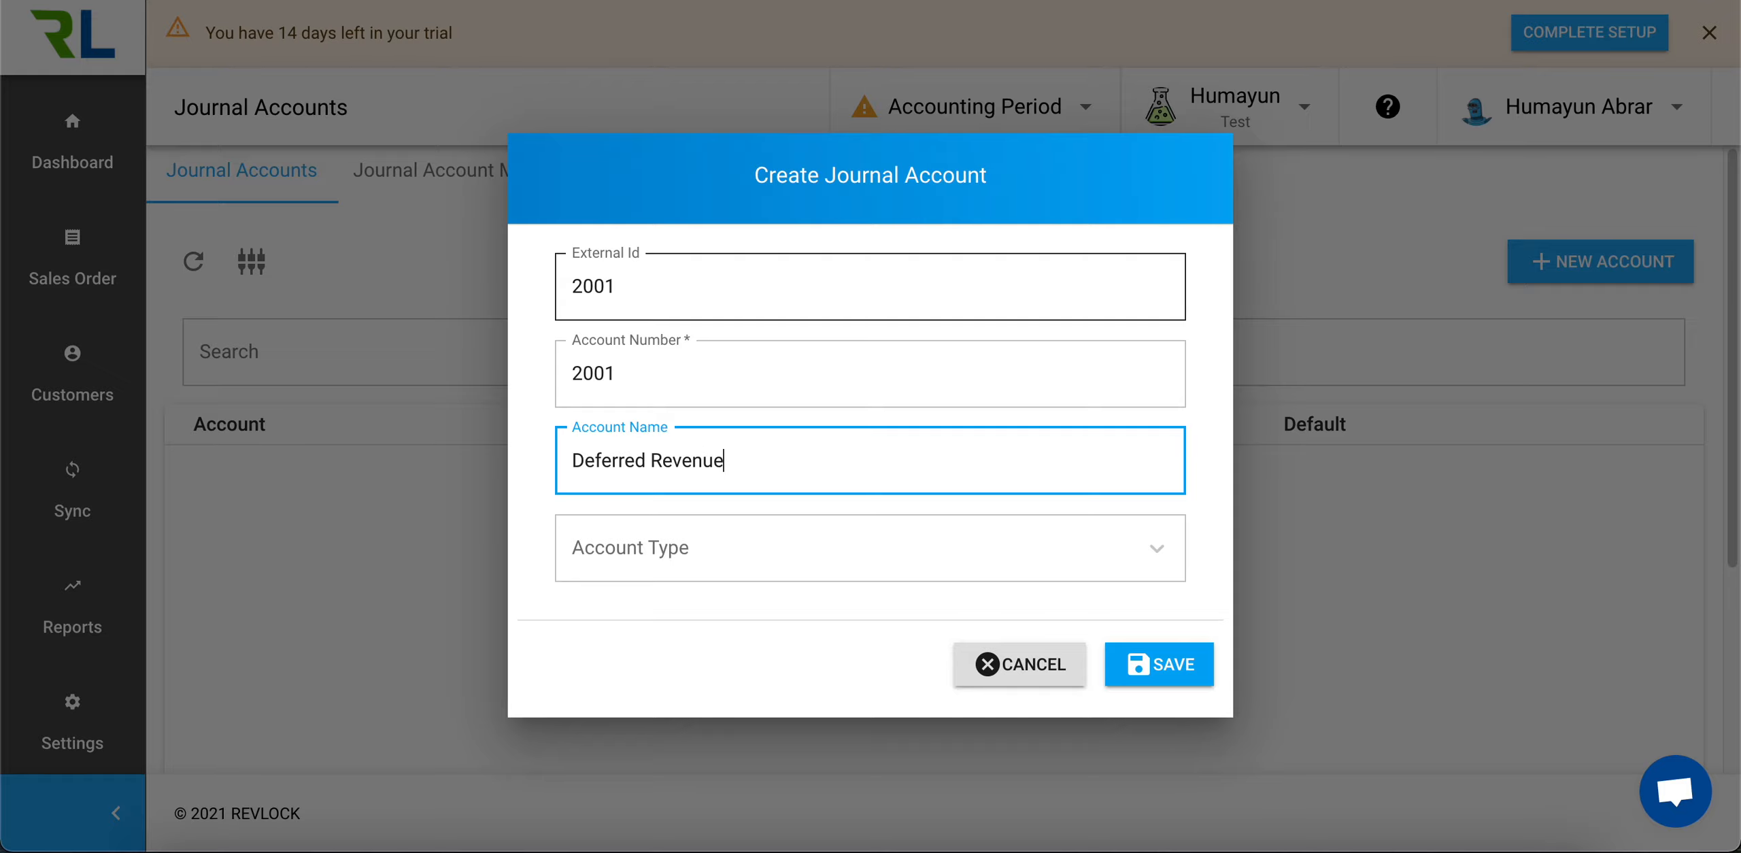
Set the account type to Deferred Revenue and save it as the default deferred revenue account
left_click(698, 544)
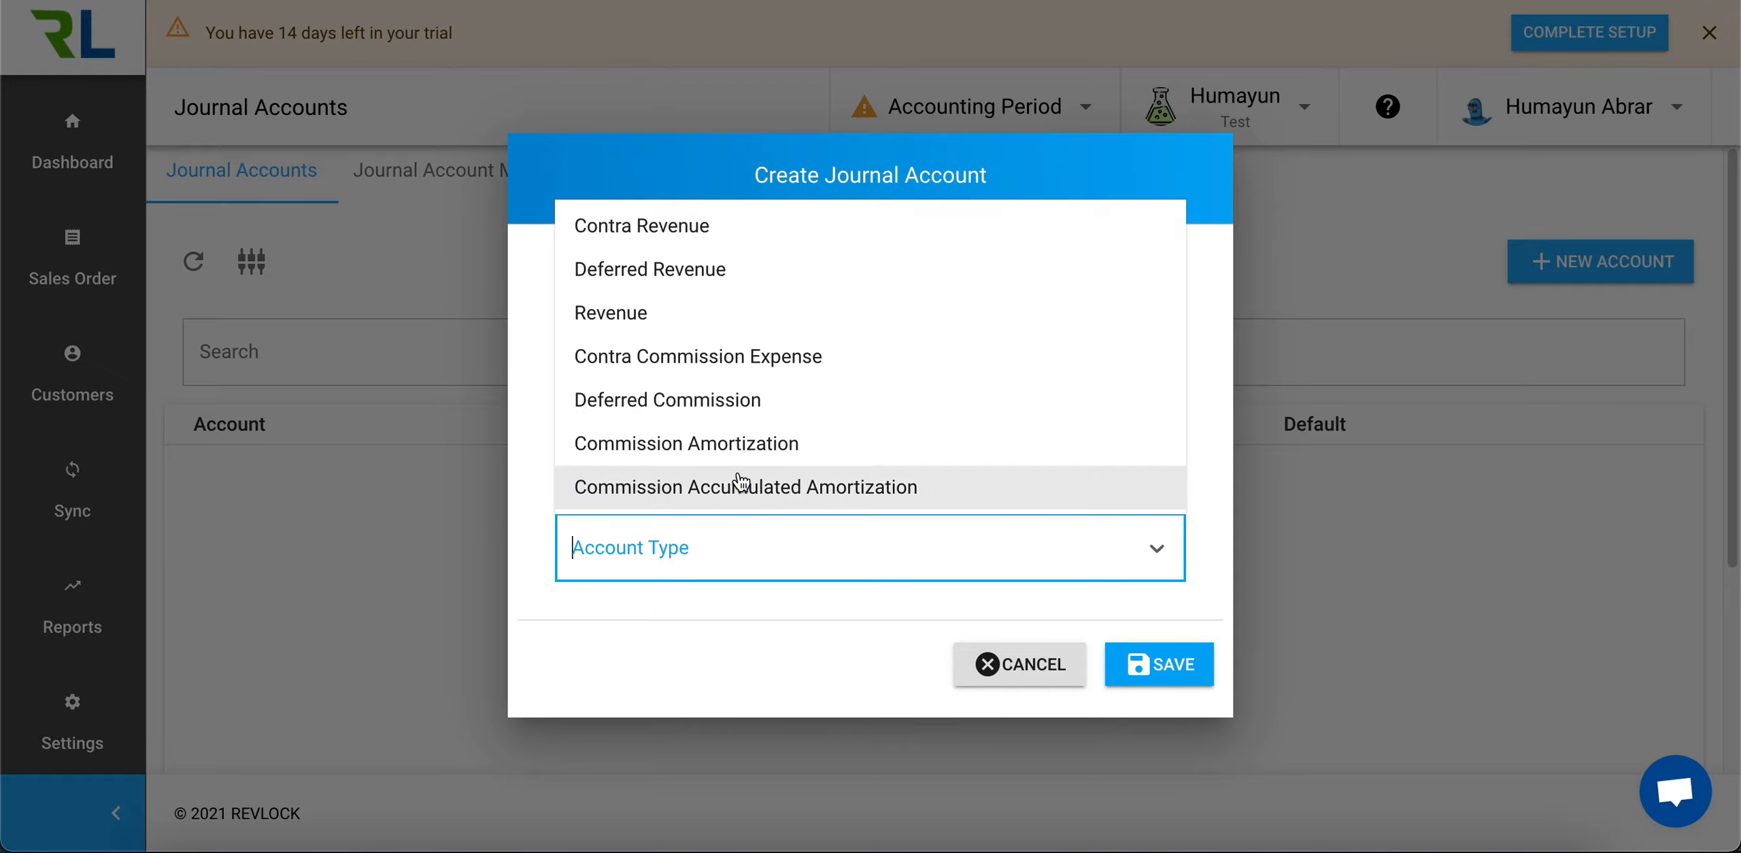
left_click(746, 287)
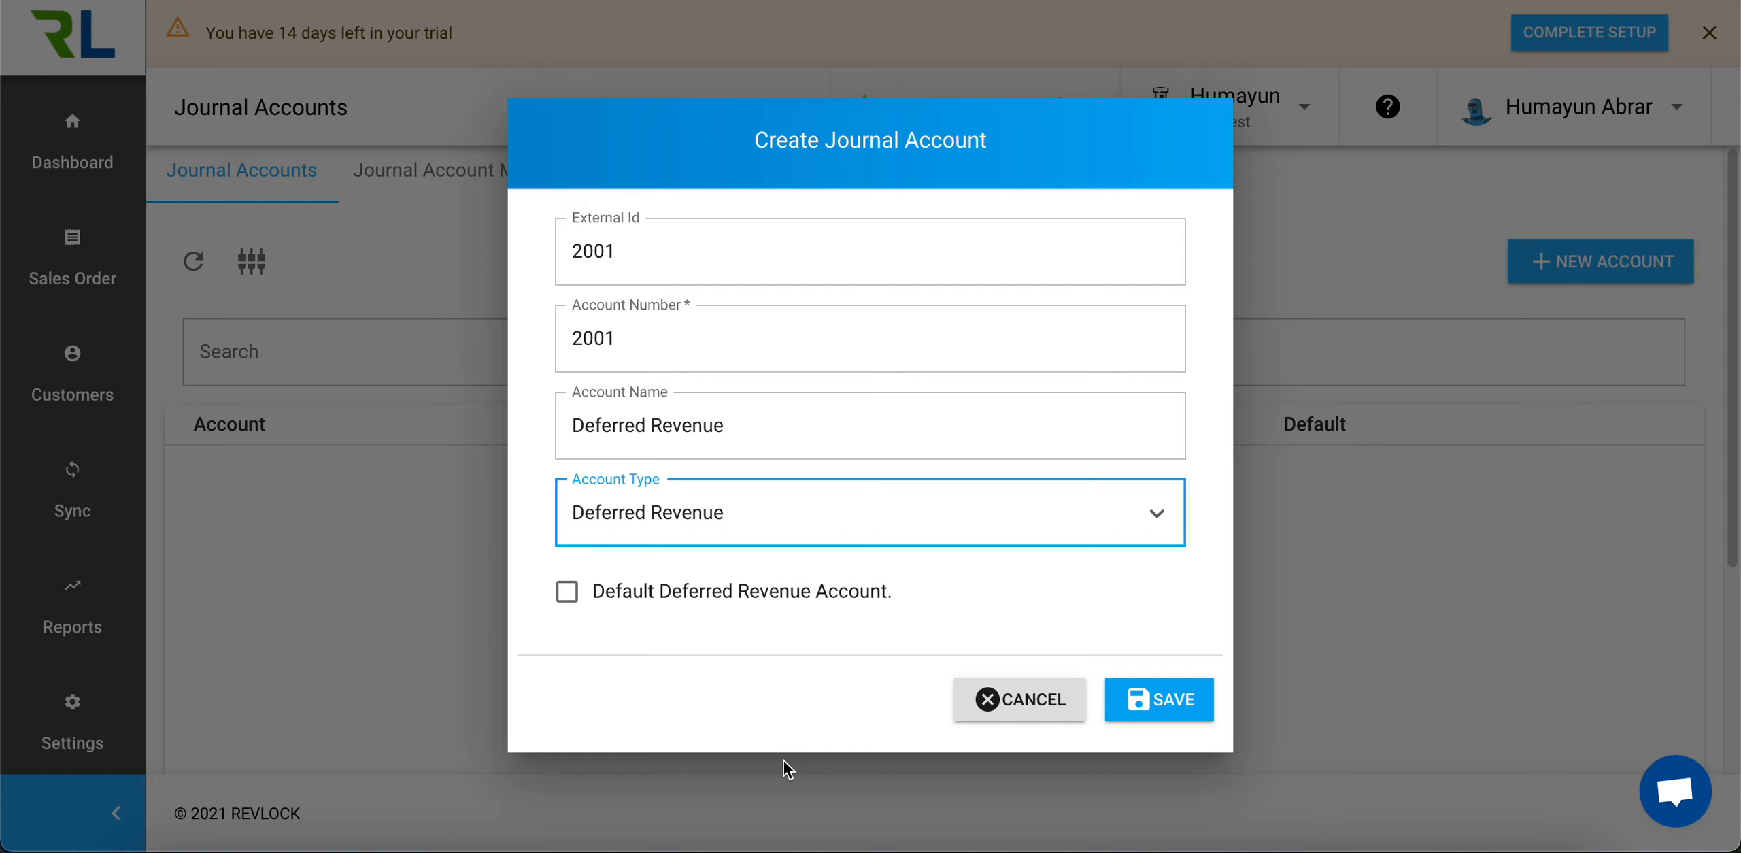
left_click(567, 590)
left_click(1156, 707)
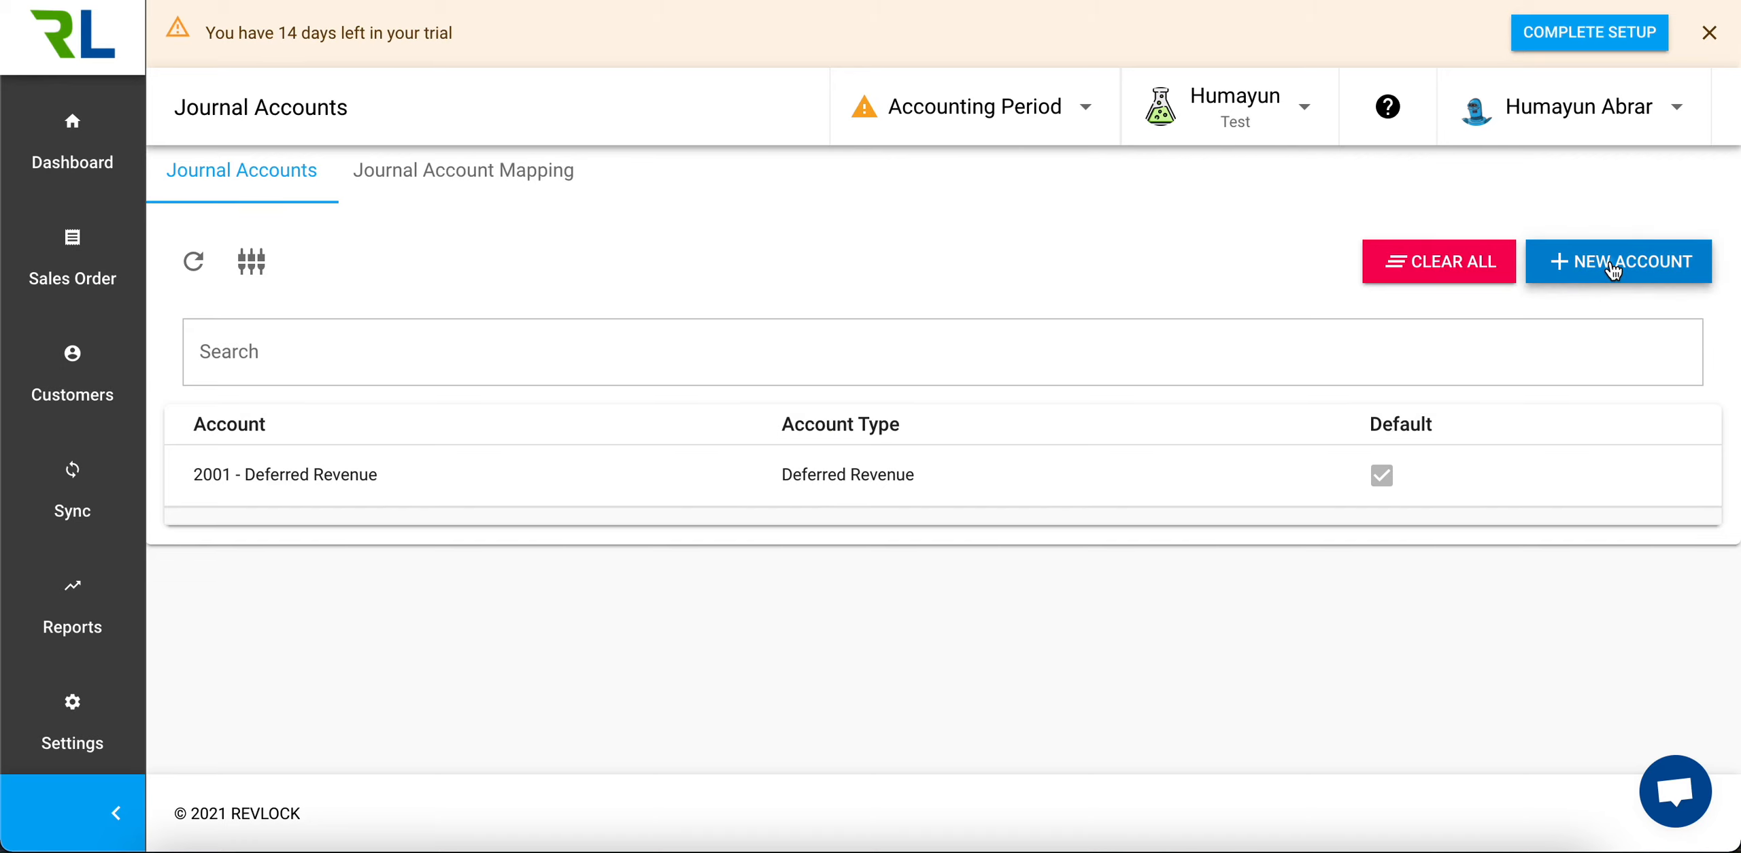
Start a new journal account with external ID 3001, account number 3001 and the name Contra Revenue
left_click(1592, 263)
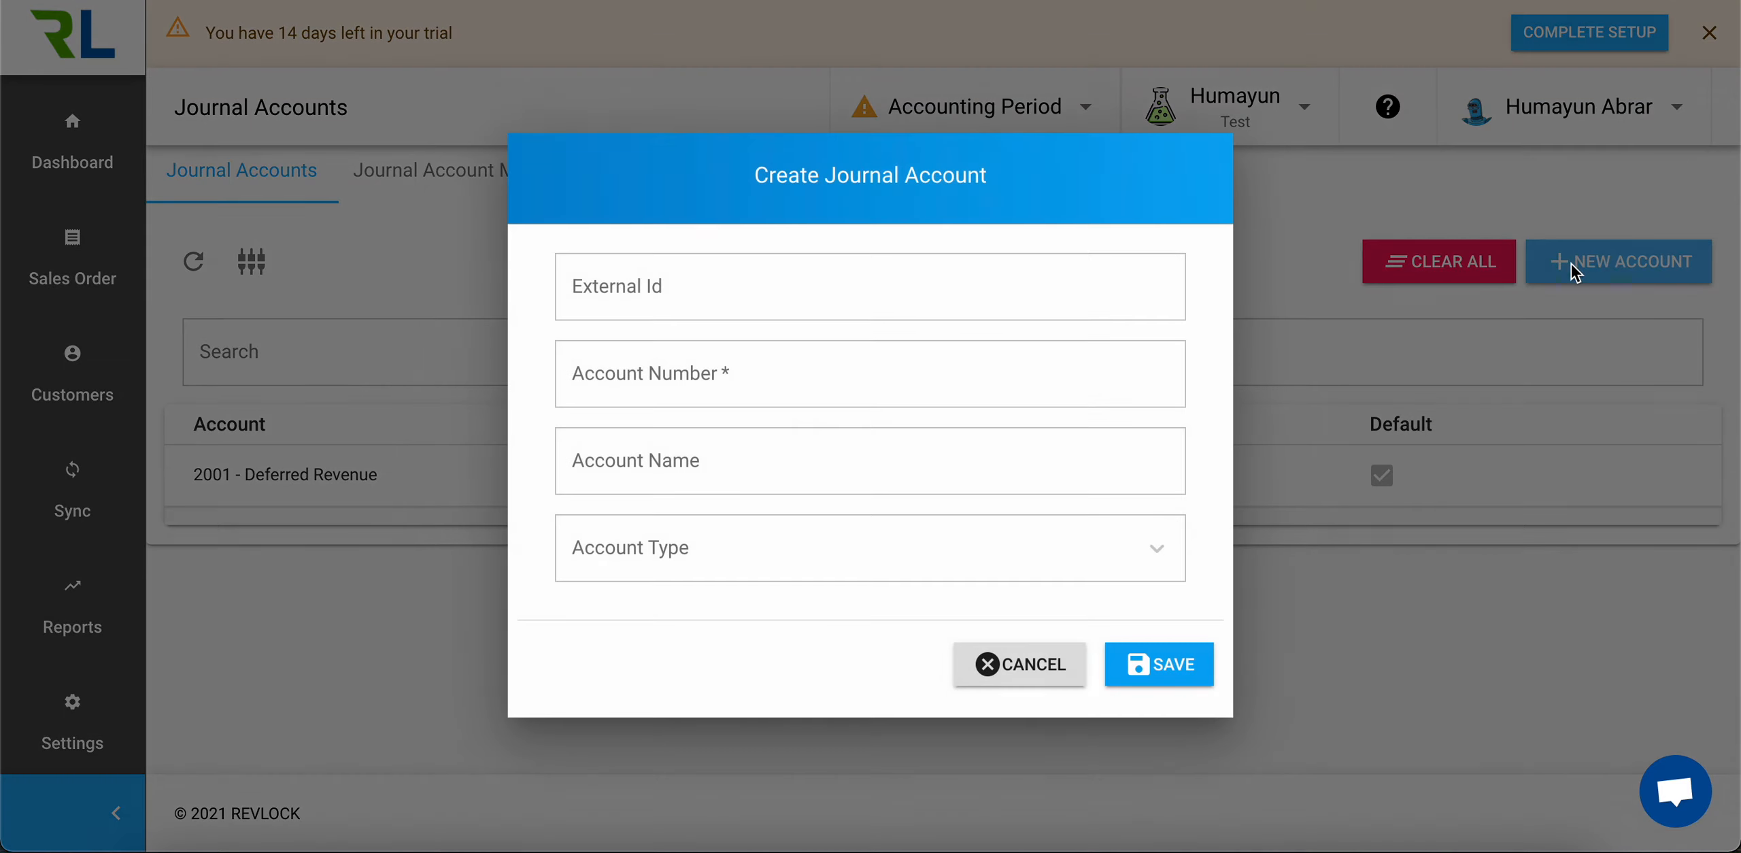
left_click(853, 282)
type("3001")
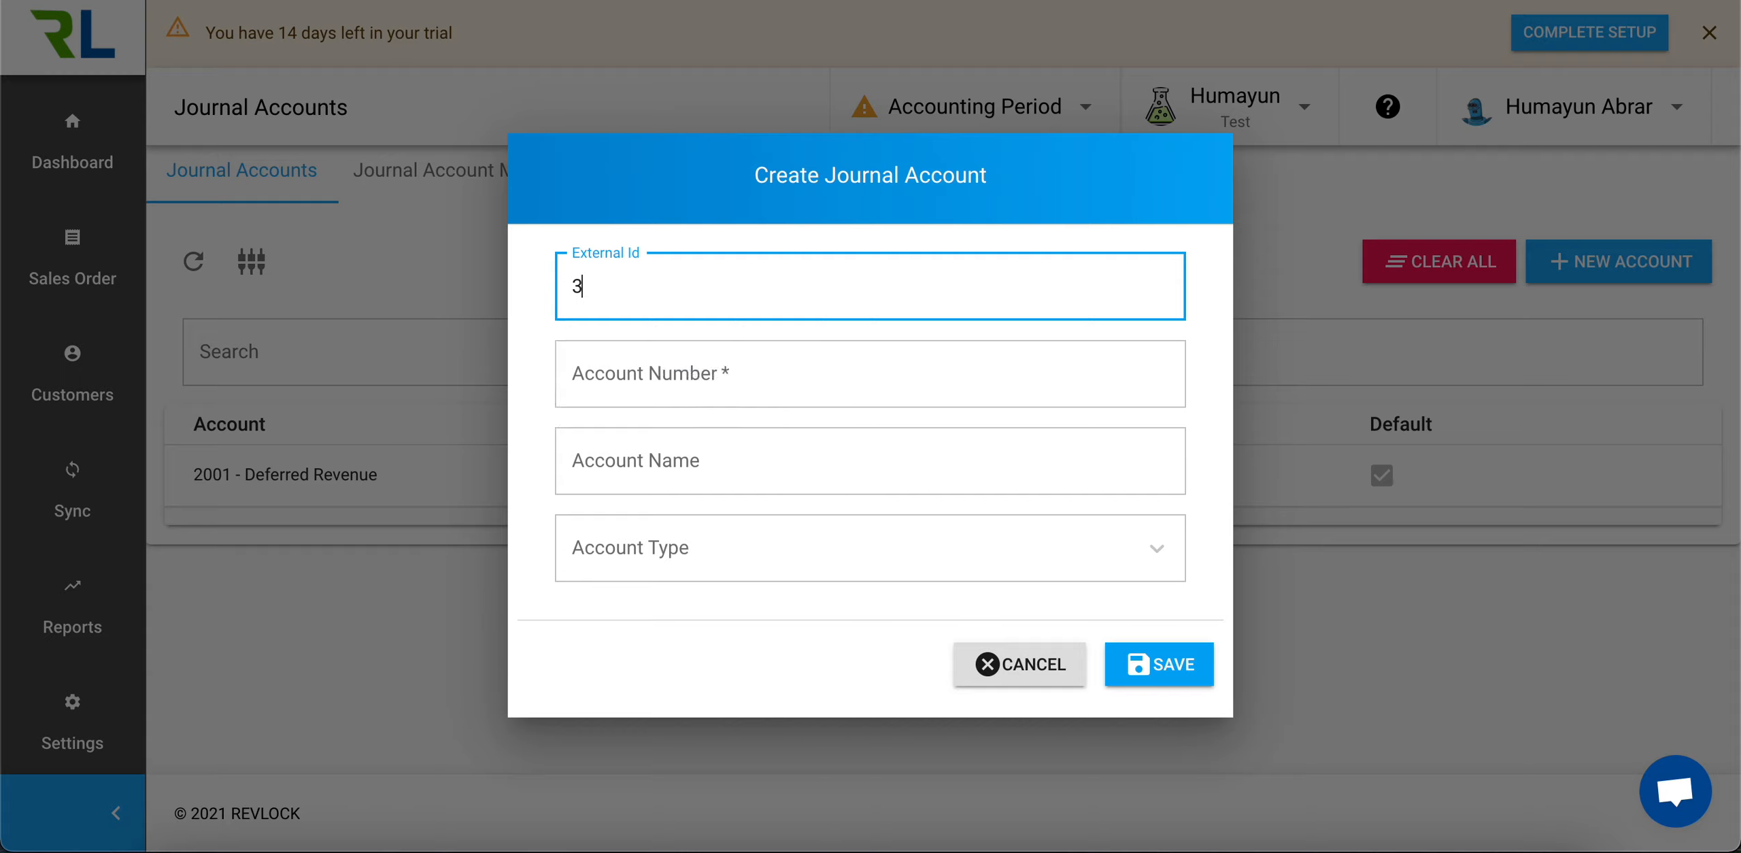
key("Tab")
type("3001")
key("Tab")
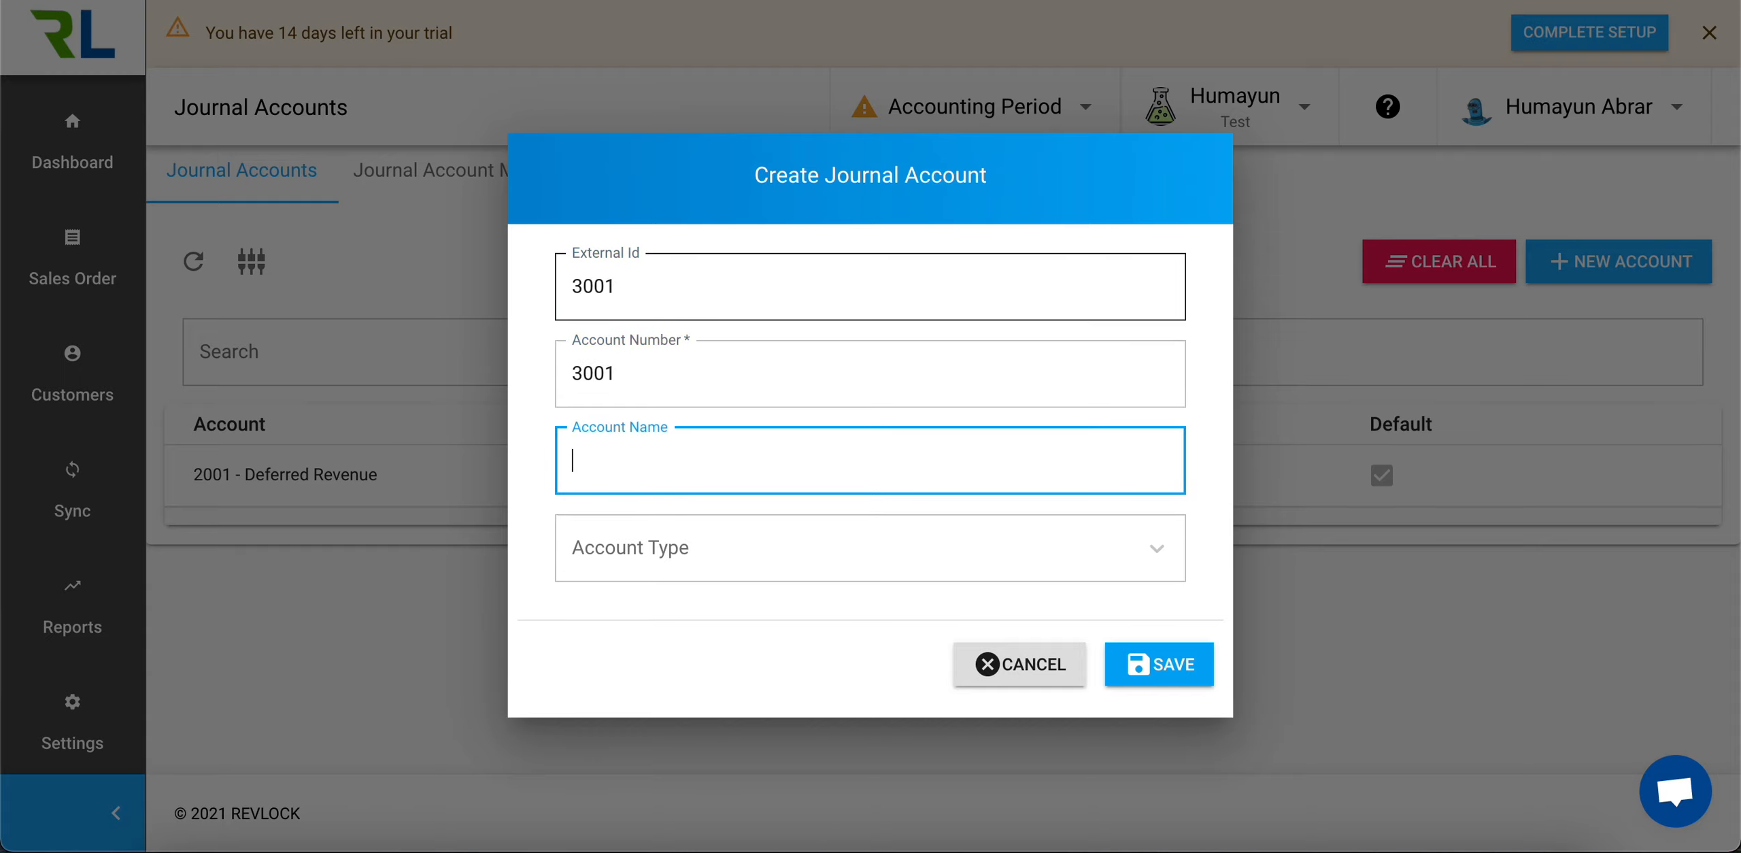
type("Contra Revenue")
Set the account type to Contra Revenue and save it as the default contra revenue account
left_click(997, 573)
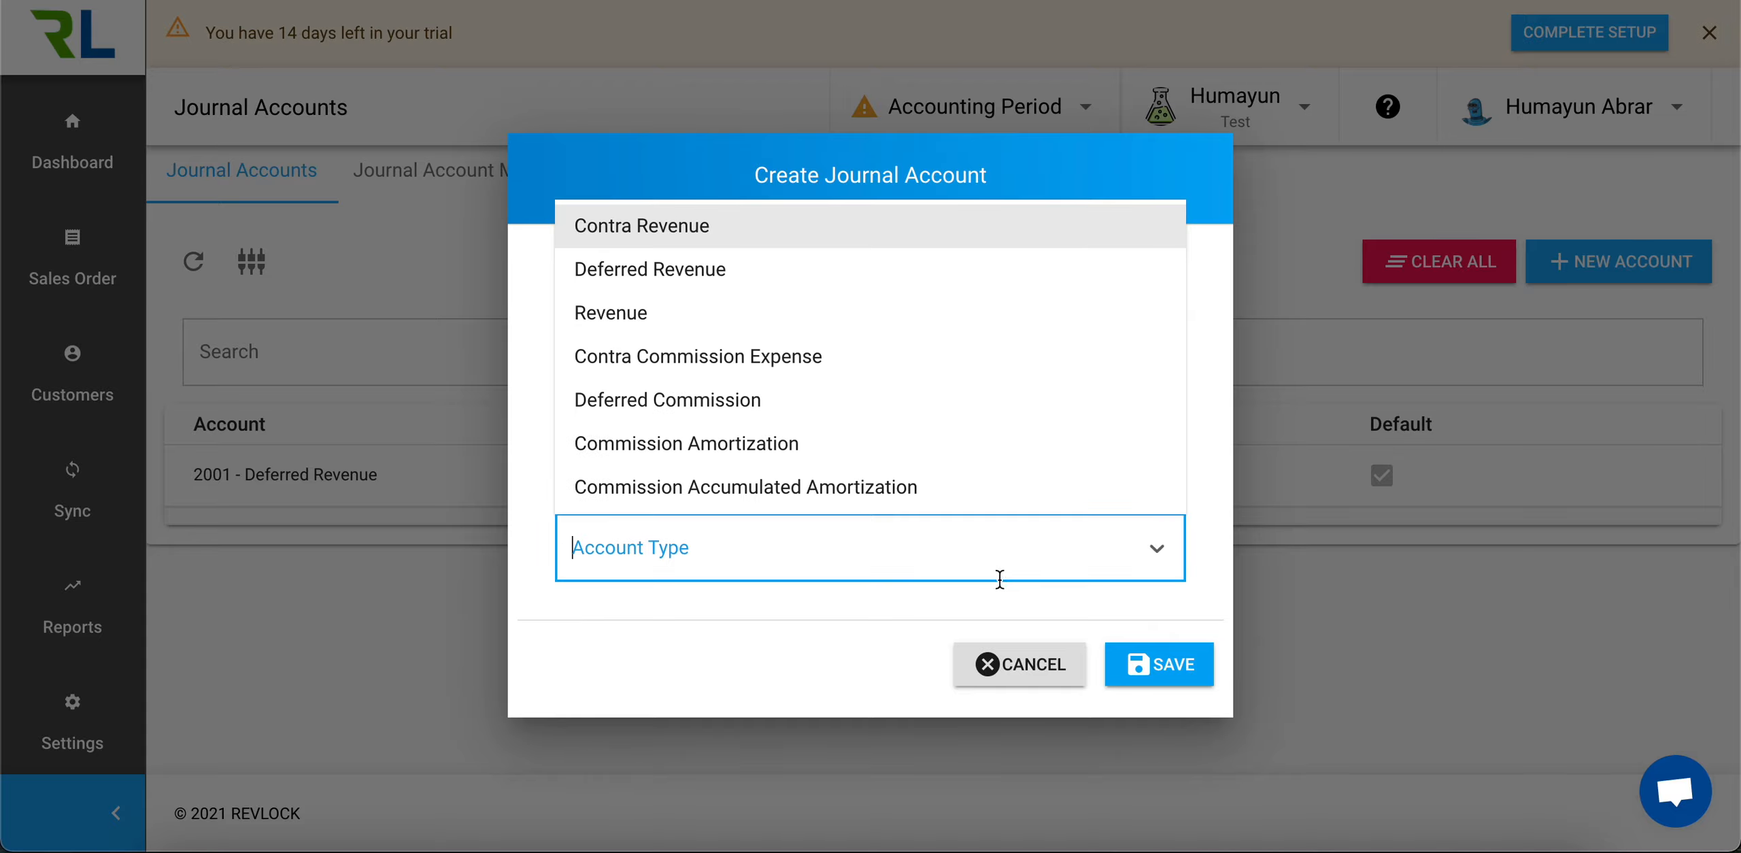
left_click(754, 225)
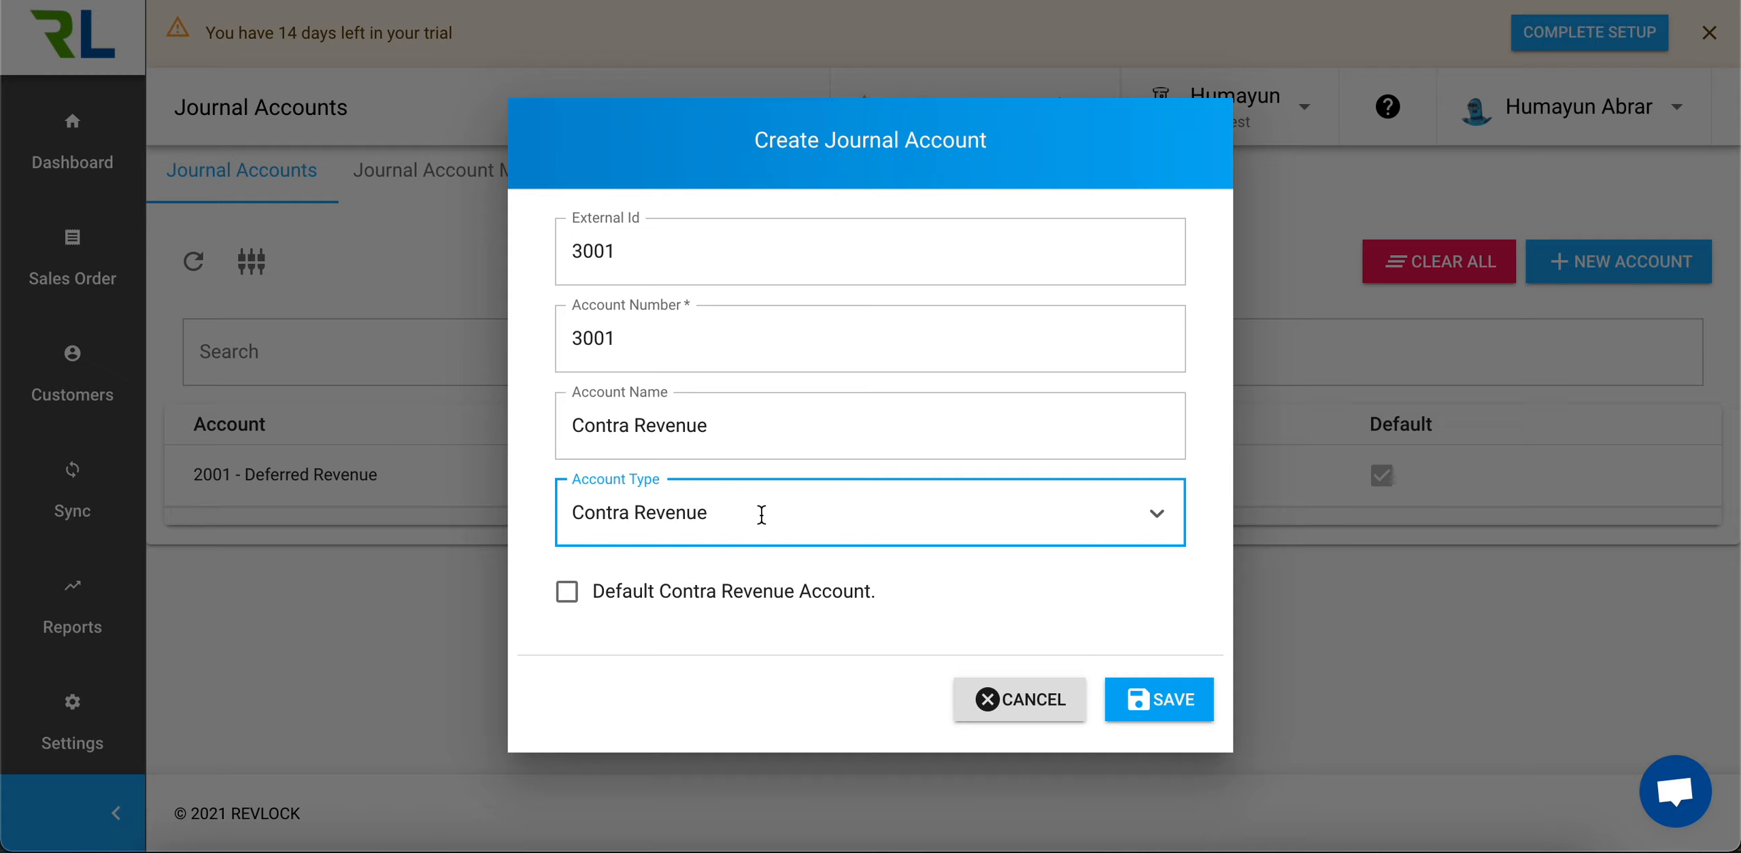
left_click(570, 597)
left_click(1161, 702)
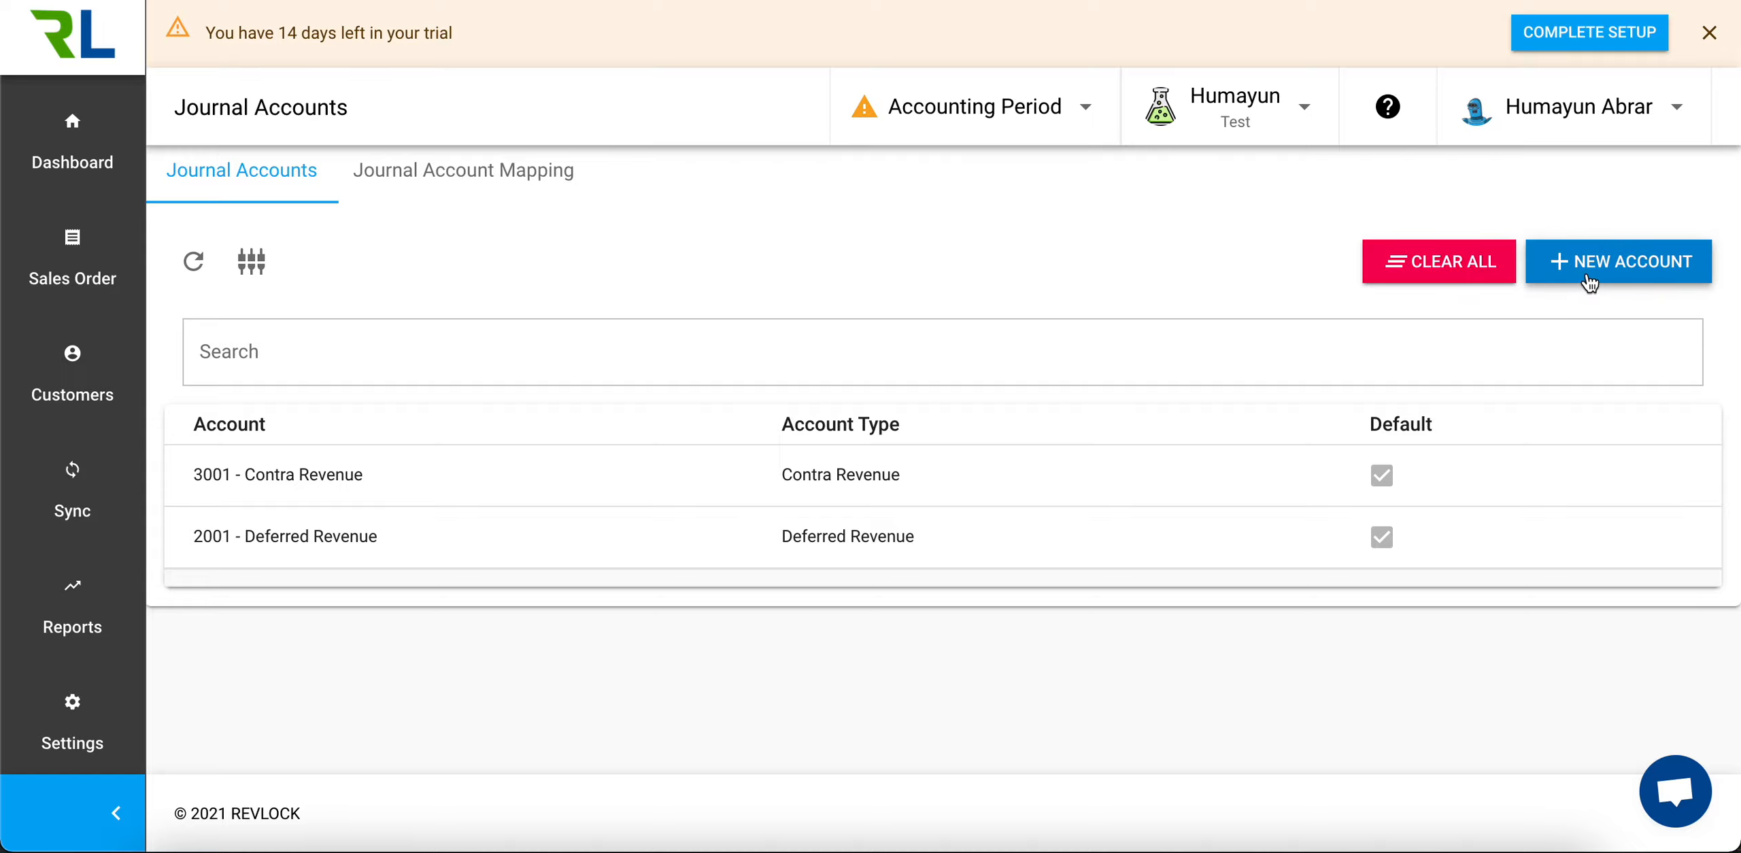
Start a new journal account with external ID 4001, account number 4001 and the name Revenue - SAAS
left_click(1589, 281)
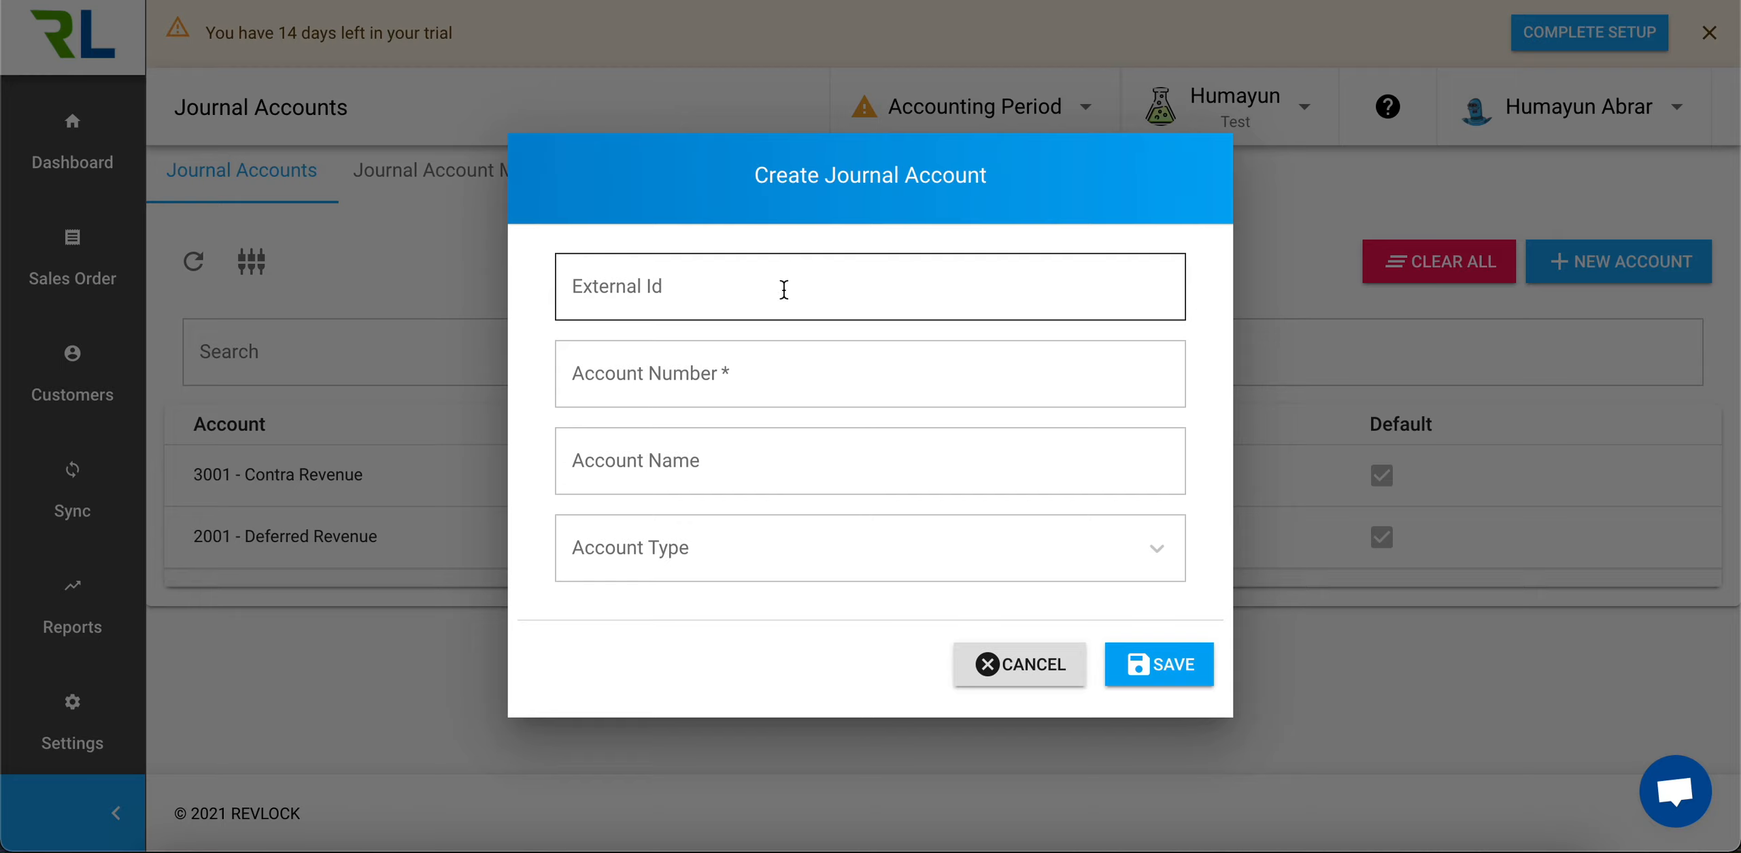
left_click(784, 289)
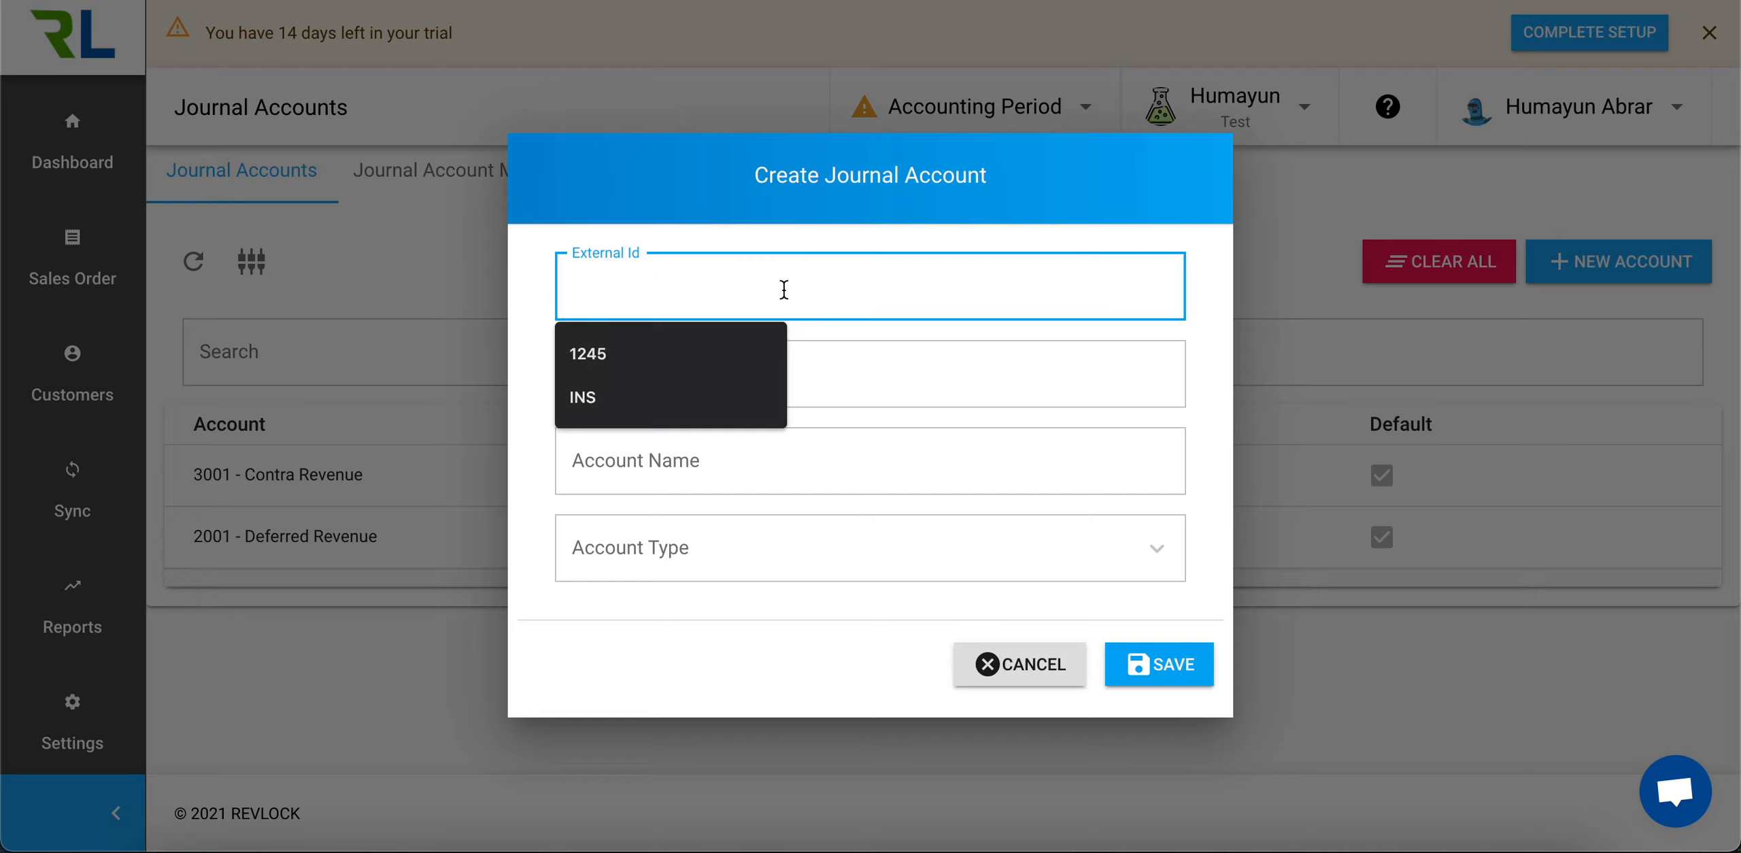
type("4001")
key("Tab")
type("4001")
key("Tab")
type("Revenue - SAAS")
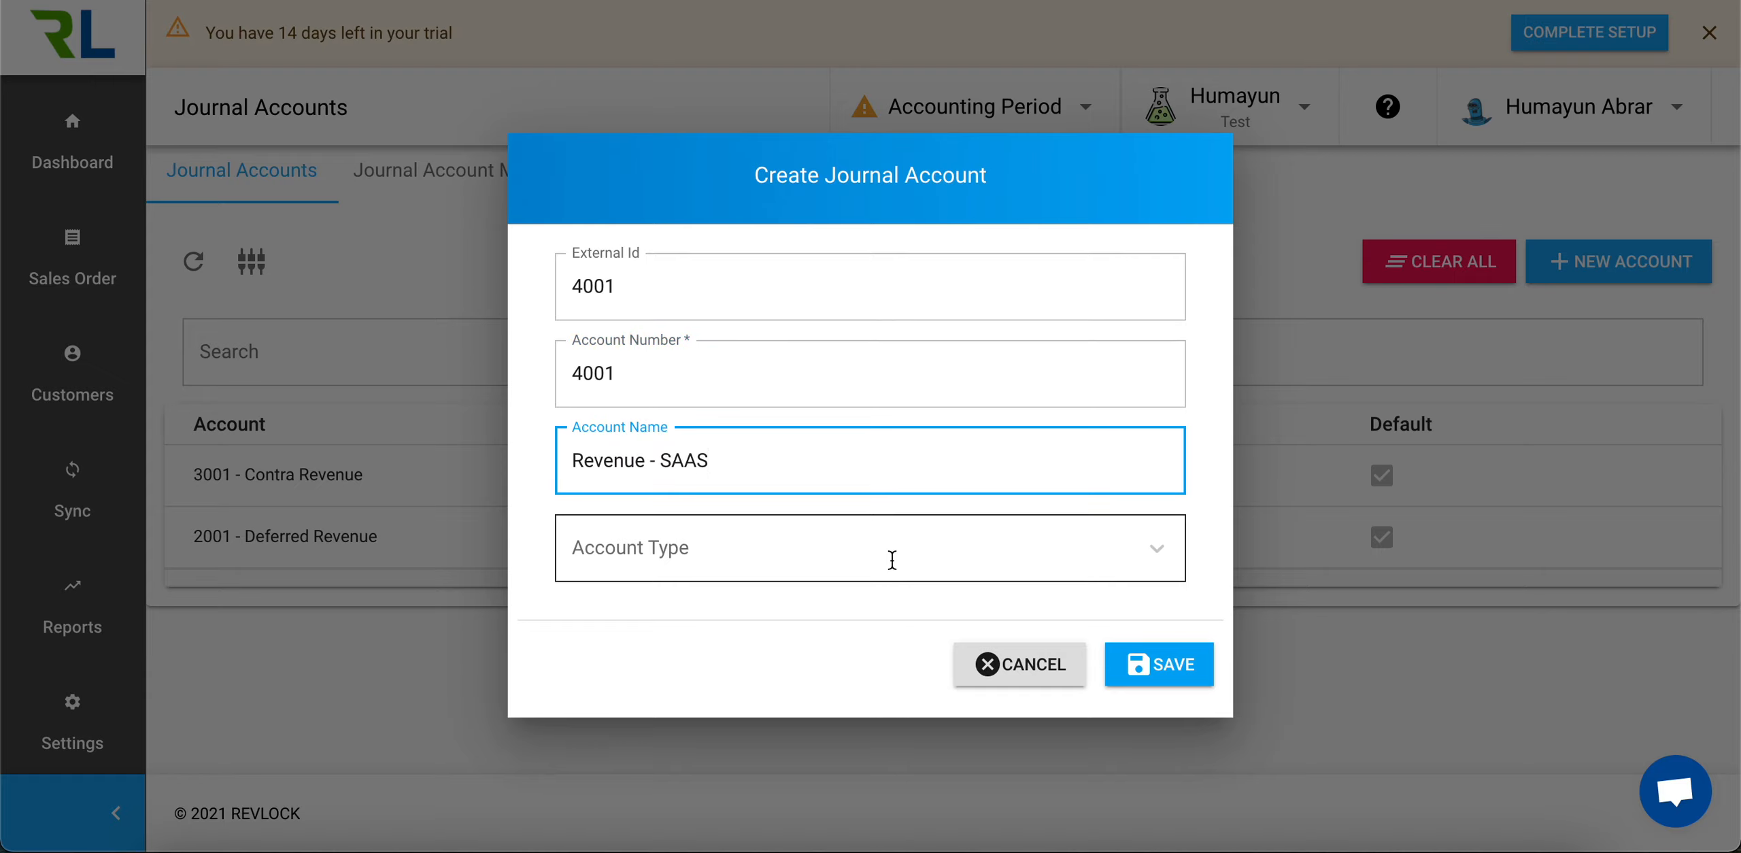
Set the Revenue - SAAS account's type to Revenue and save it as the default revenue account
left_click(892, 562)
left_click(730, 319)
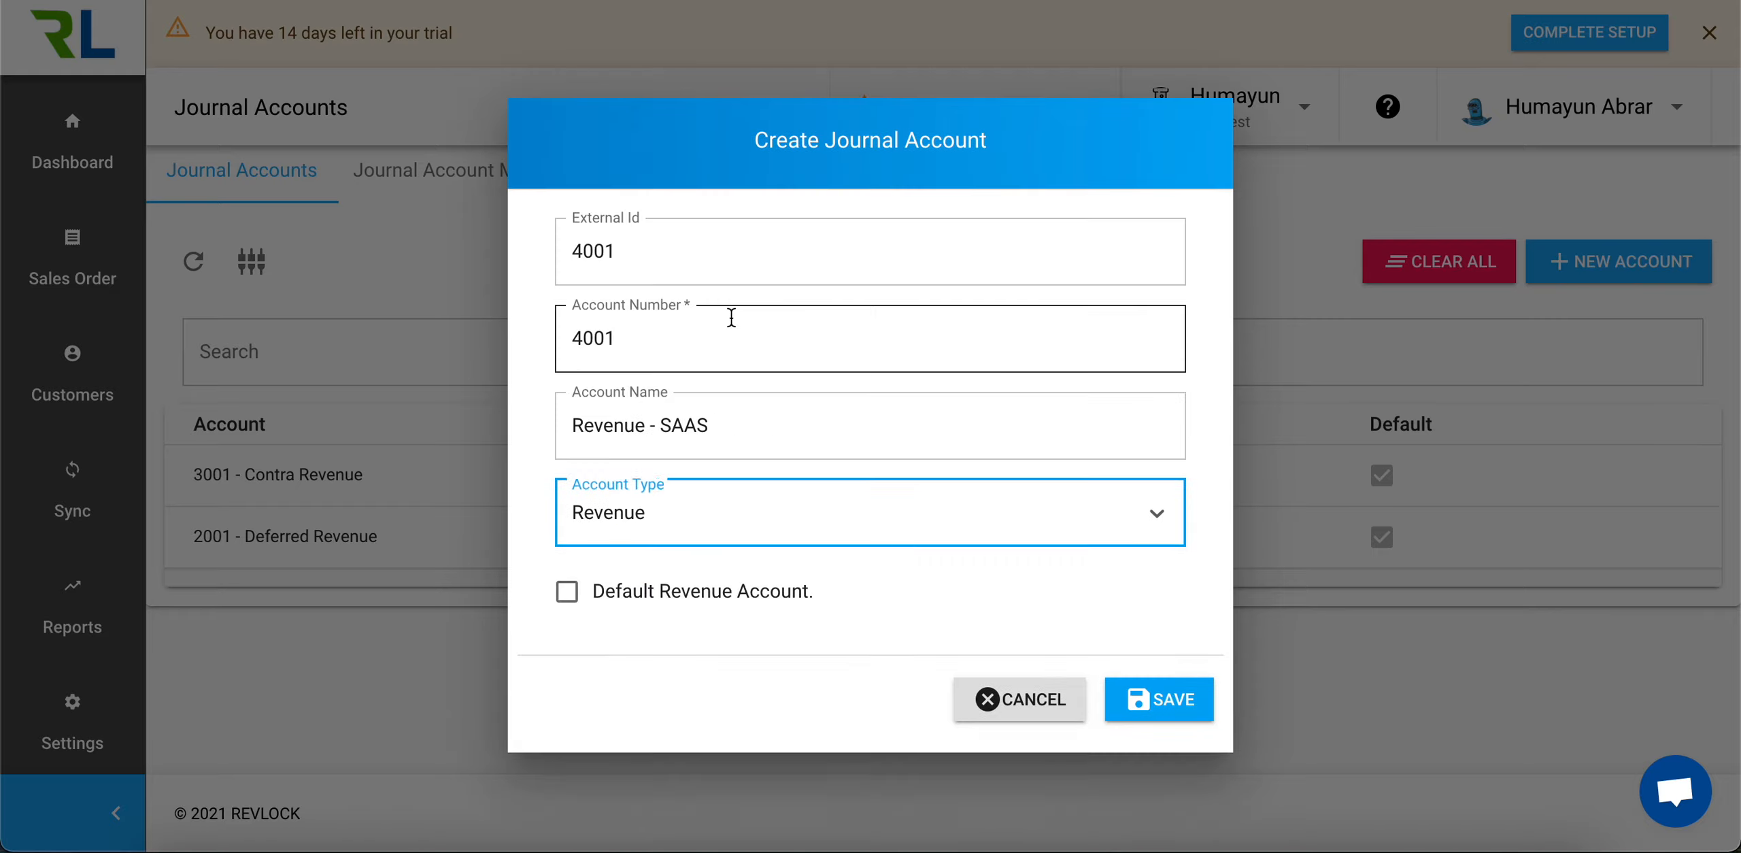
left_click(578, 601)
left_click(580, 604)
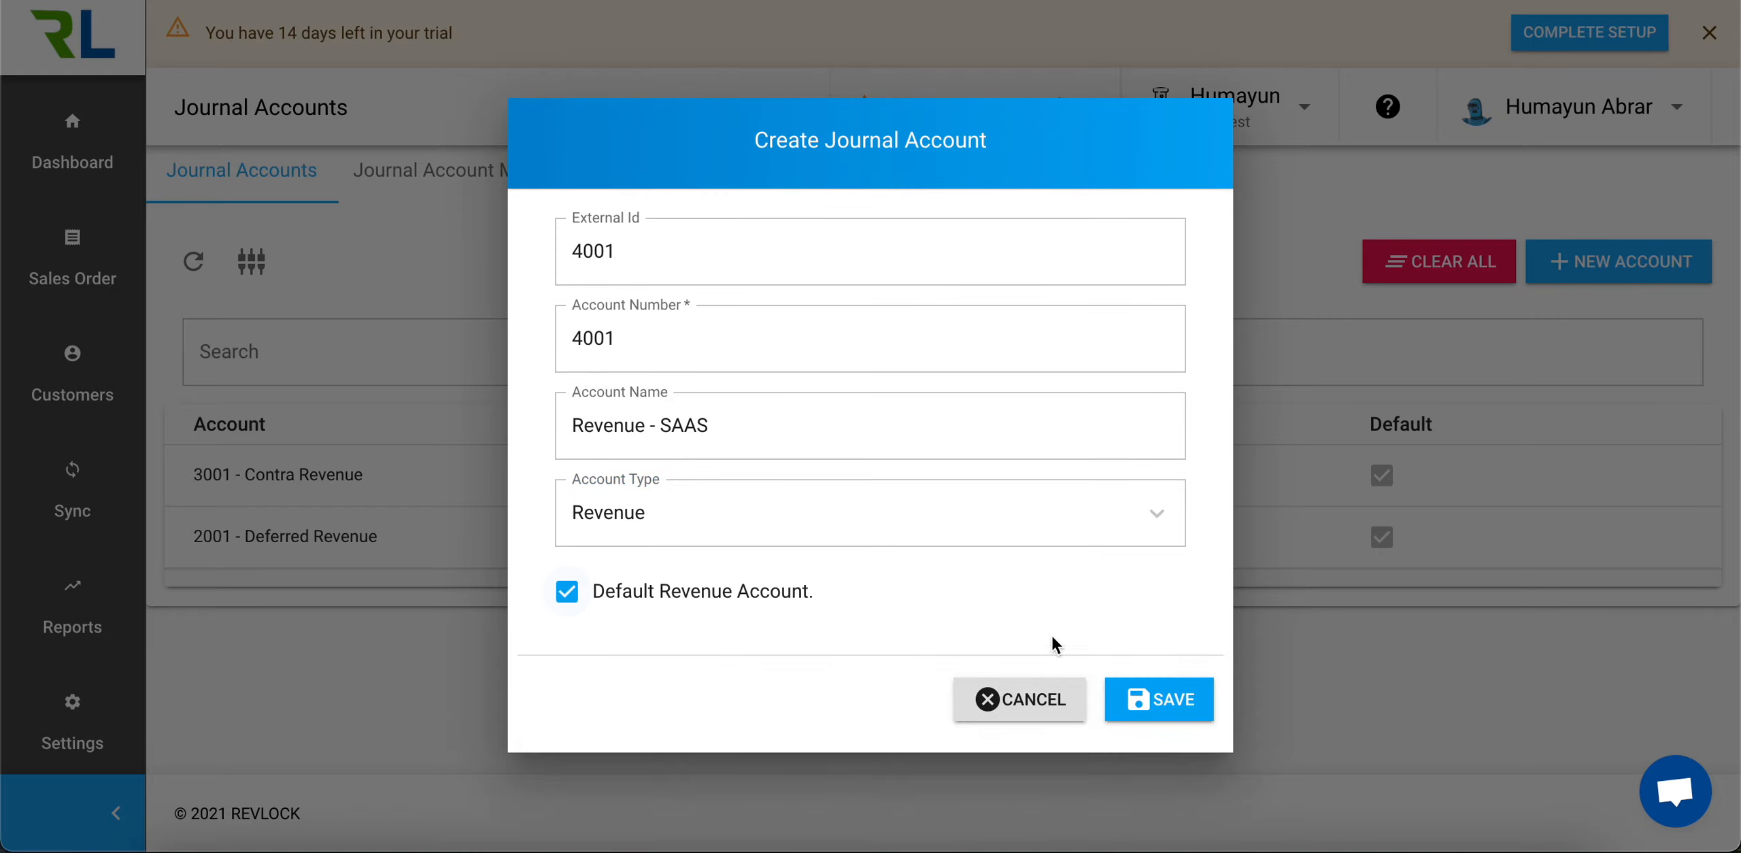
left_click(1156, 701)
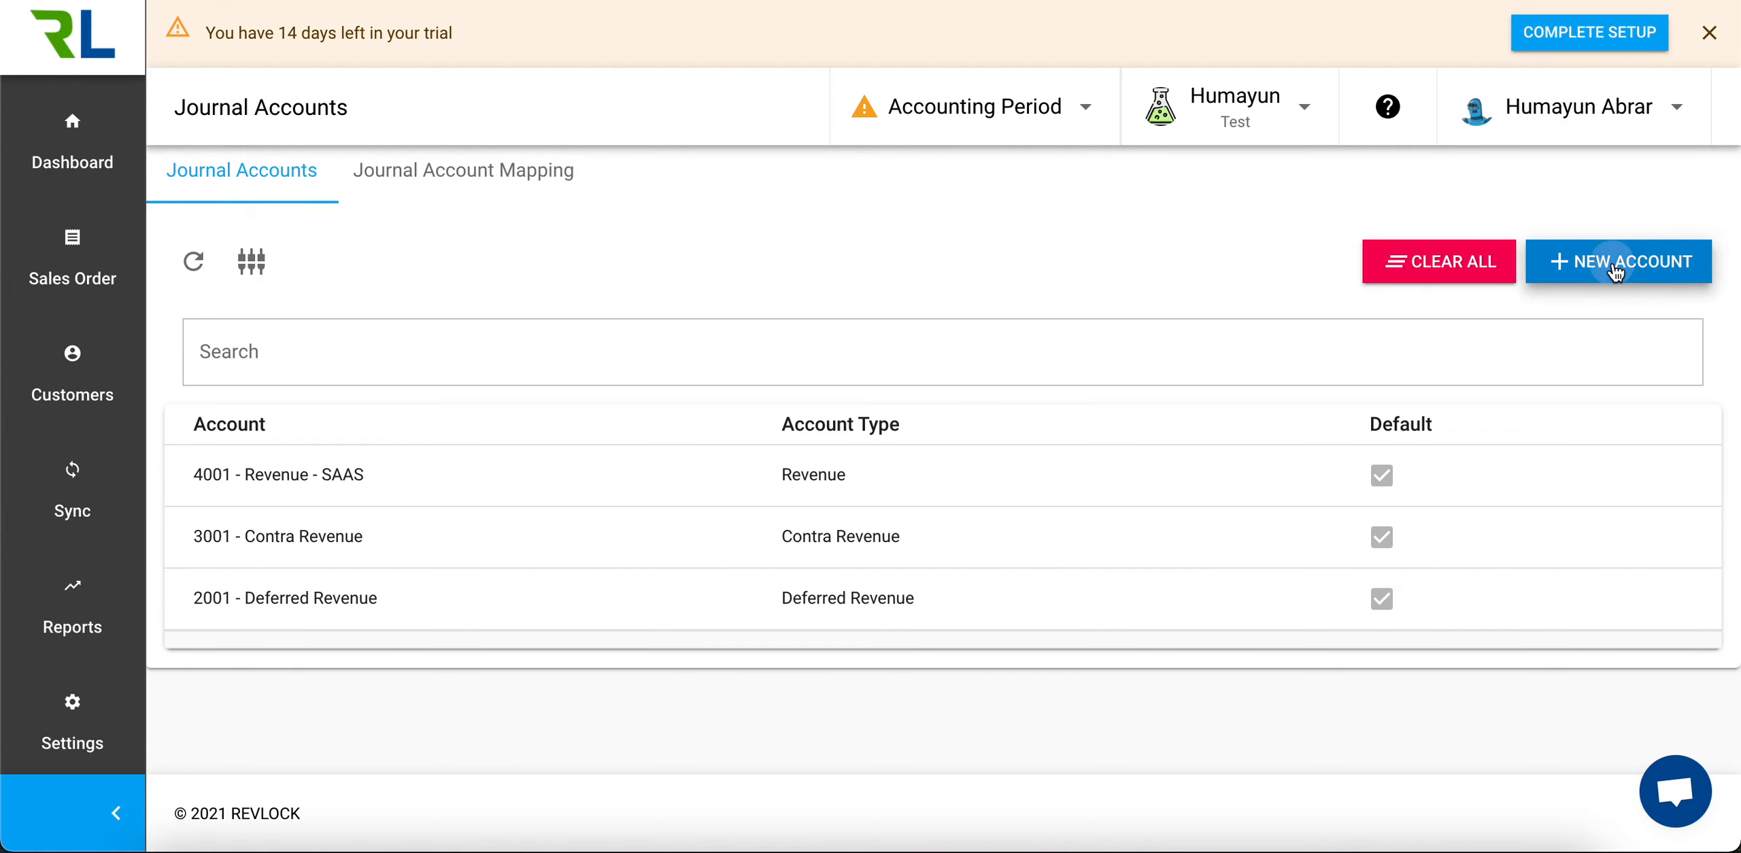
Start a new journal account with external ID 4002, account number 4002 and the name Revenue - Service
left_click(1615, 263)
left_click(939, 279)
type("4002")
key("Tab")
type("4002")
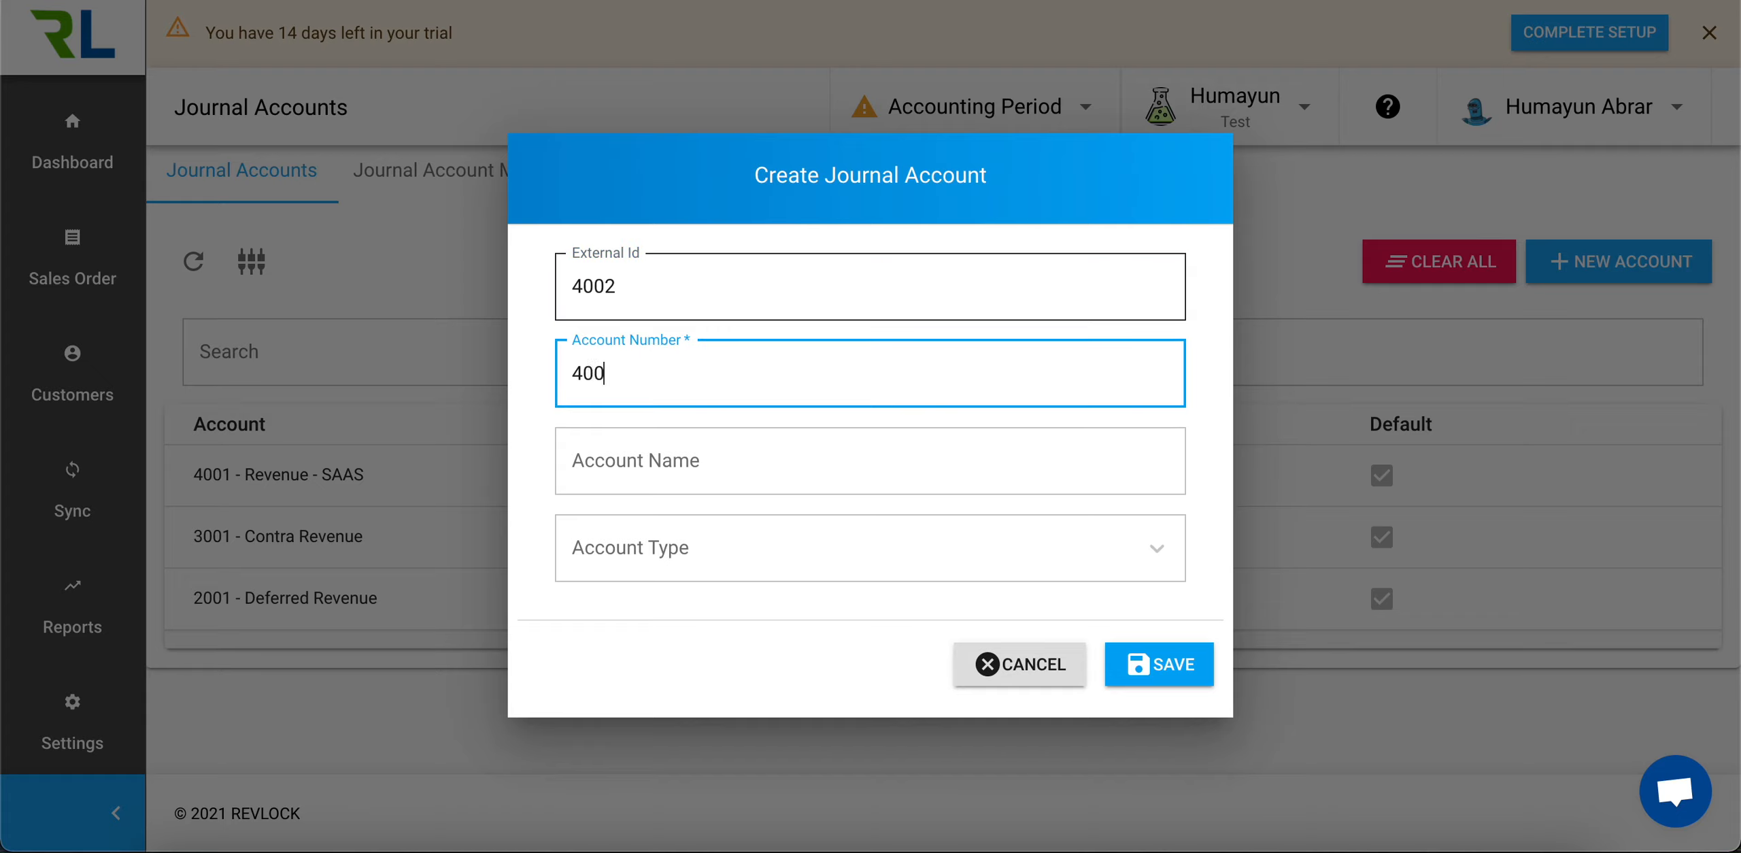
key("Tab")
type("Revenu")
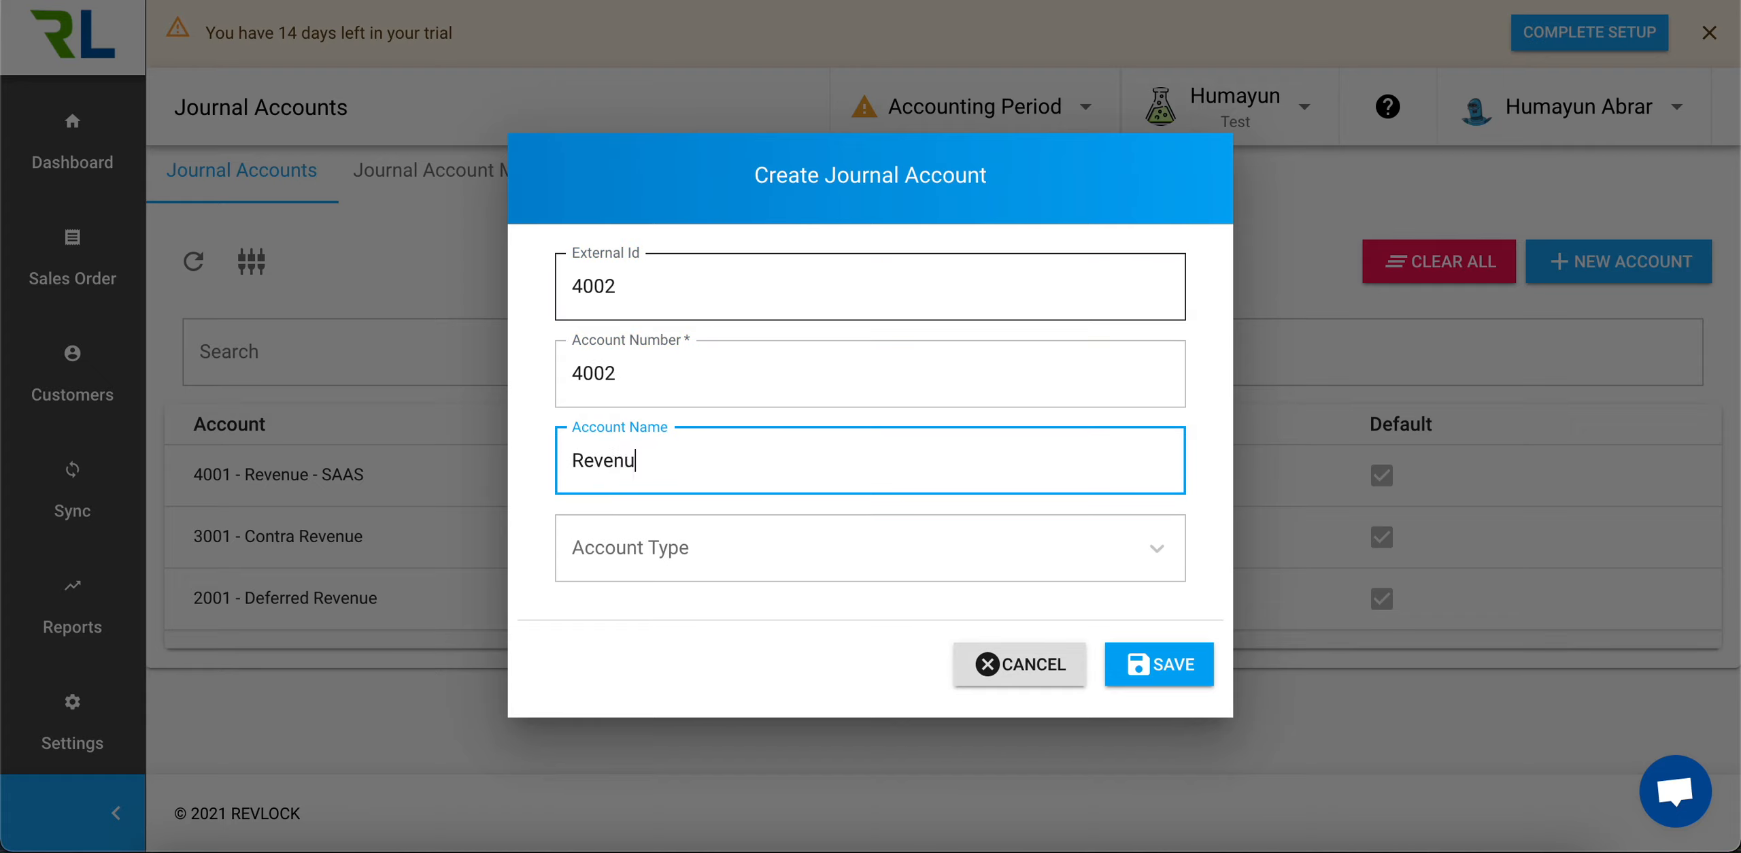
type("e - Service")
Set the Revenue - Service account's type to Revenue and save it as a non-default account
left_click(905, 545)
left_click(802, 331)
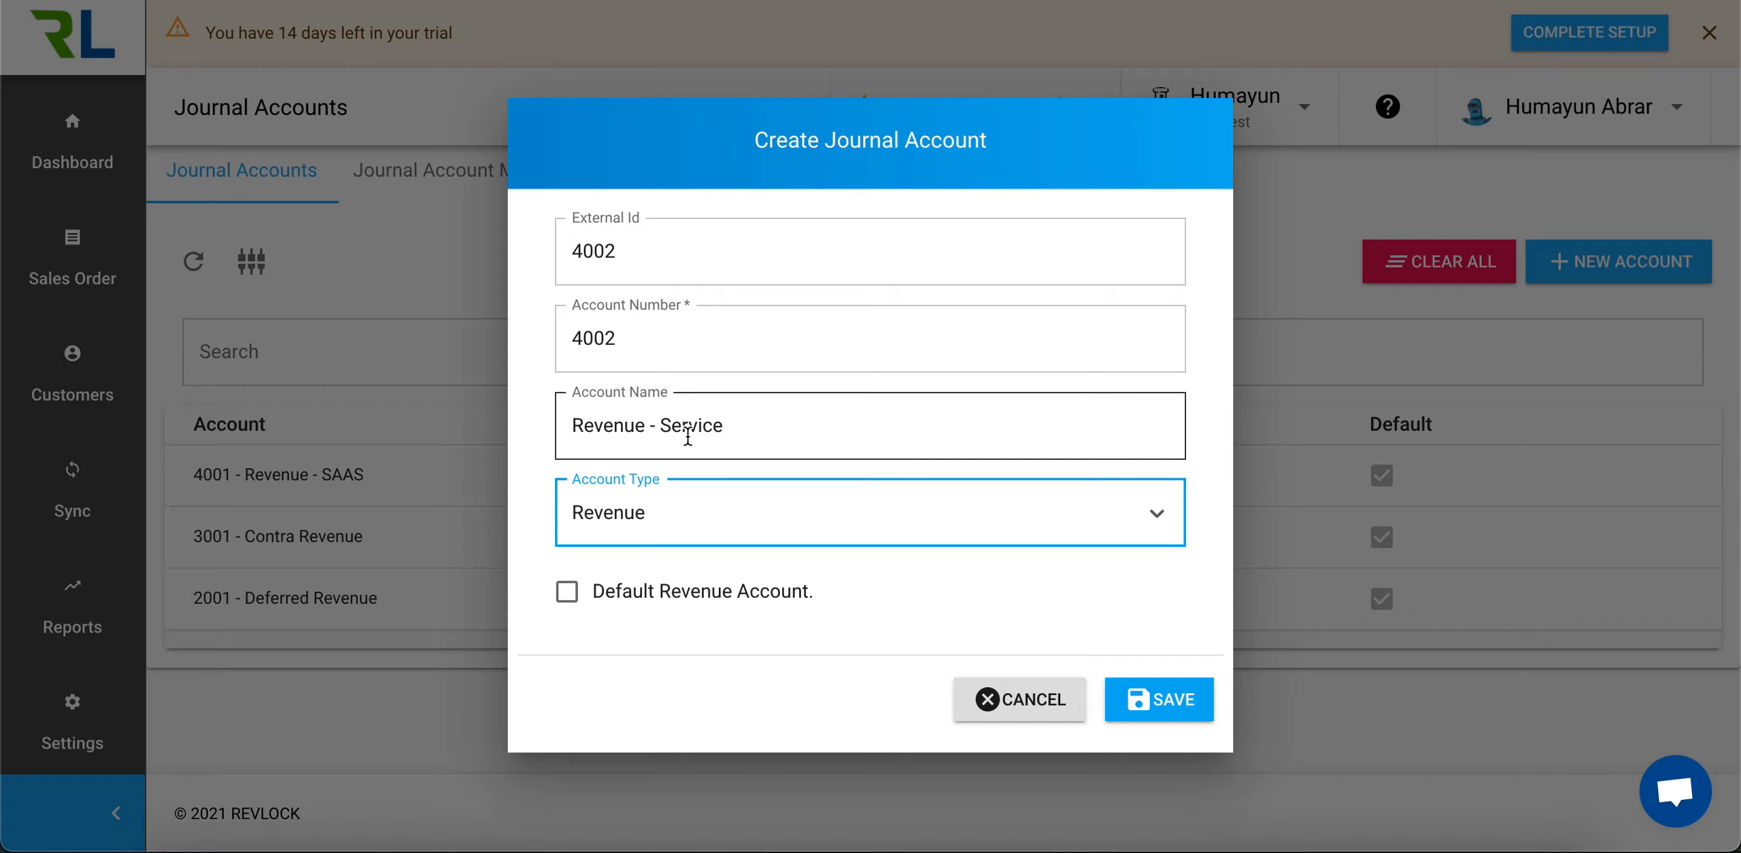
left_click(1150, 702)
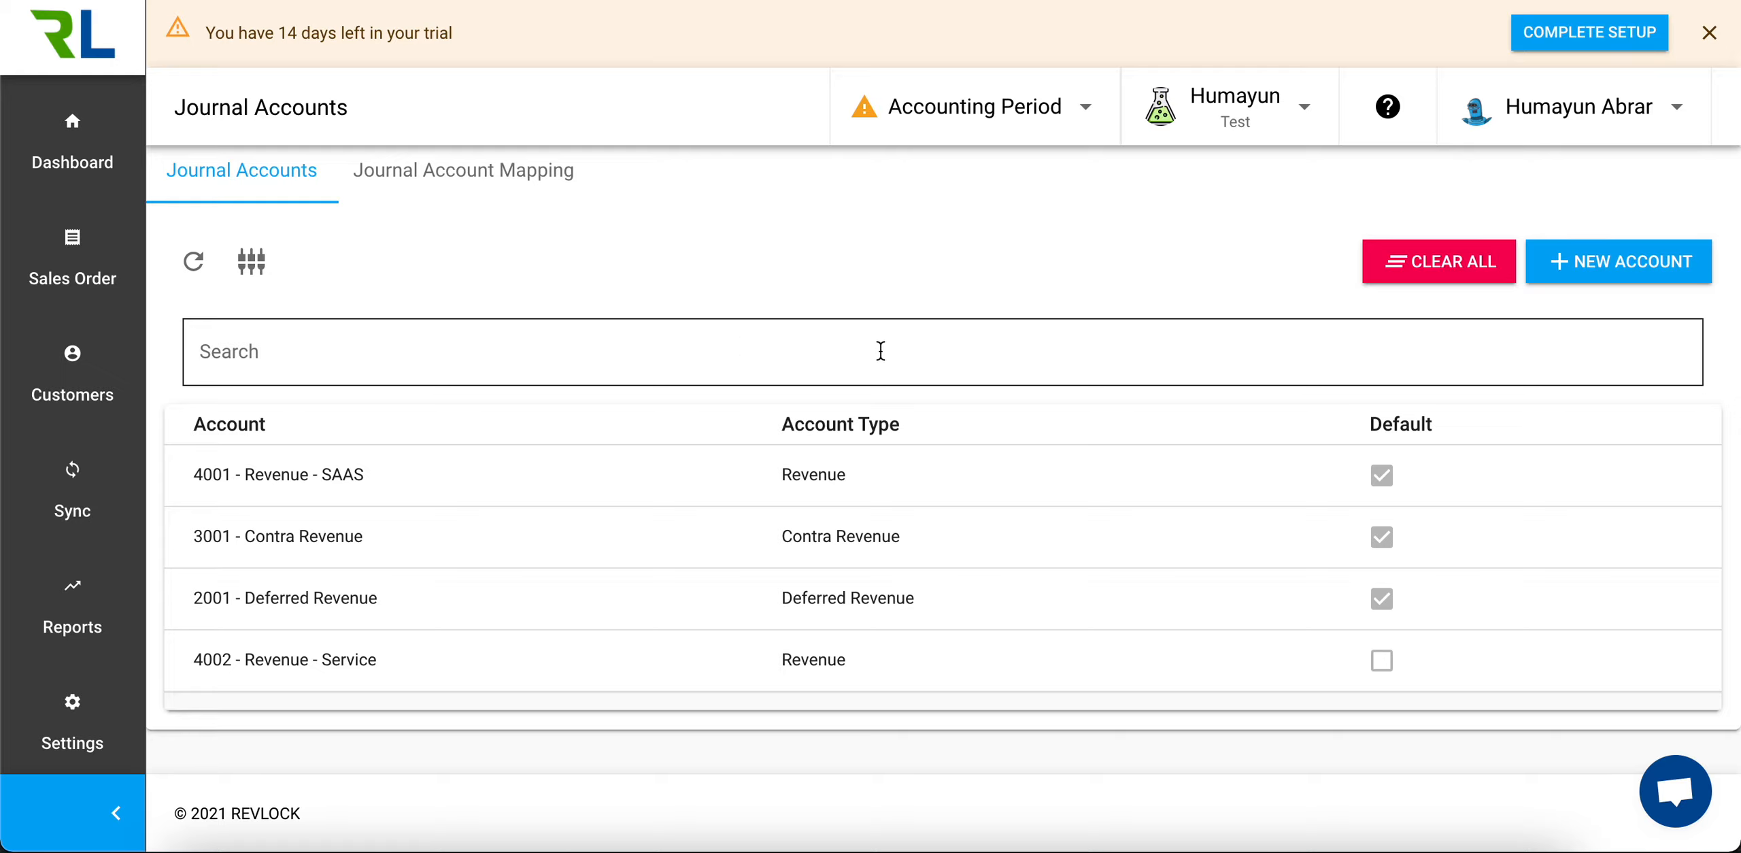
Clear all data from the Test environment and confirm the clearing
left_click(1312, 108)
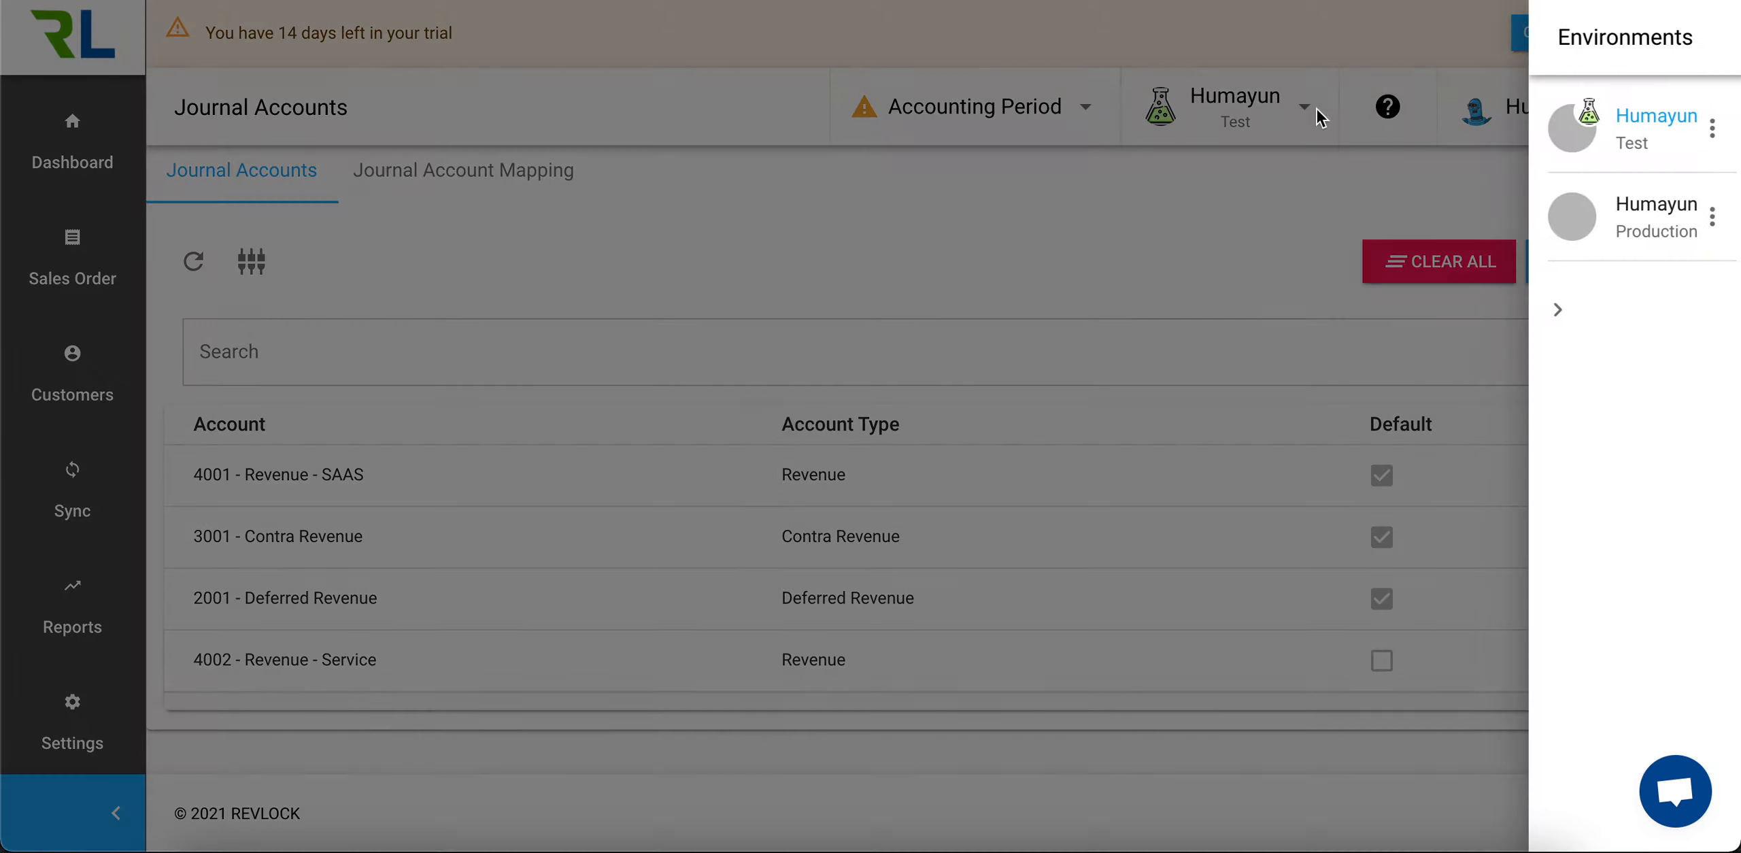
left_click(1719, 128)
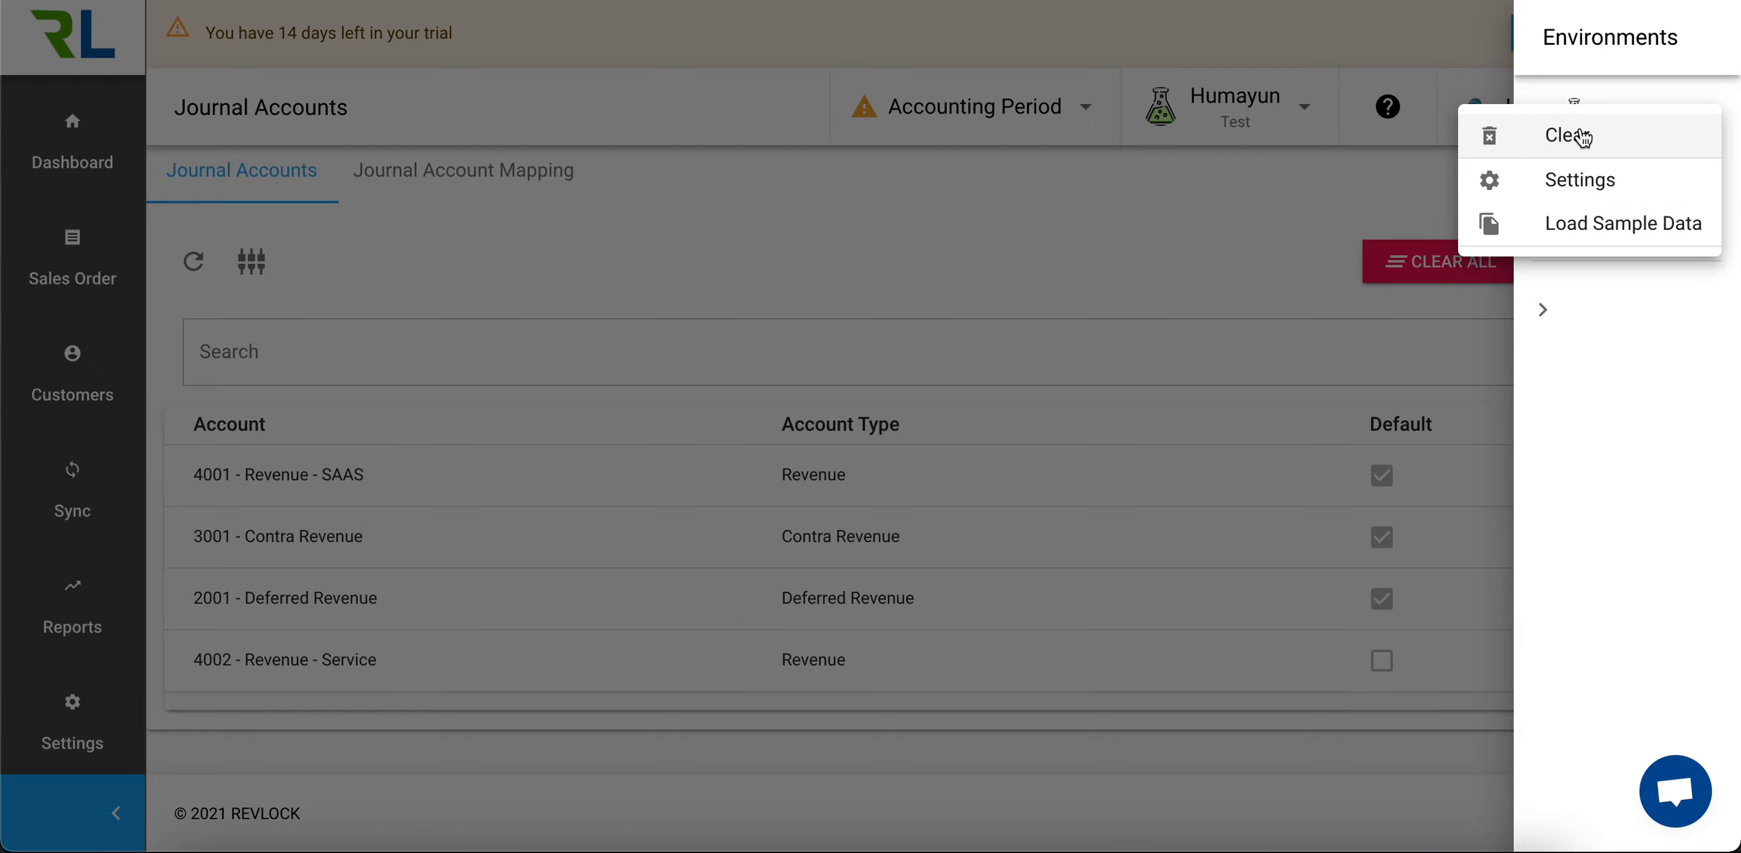
left_click(1584, 136)
left_click(1102, 565)
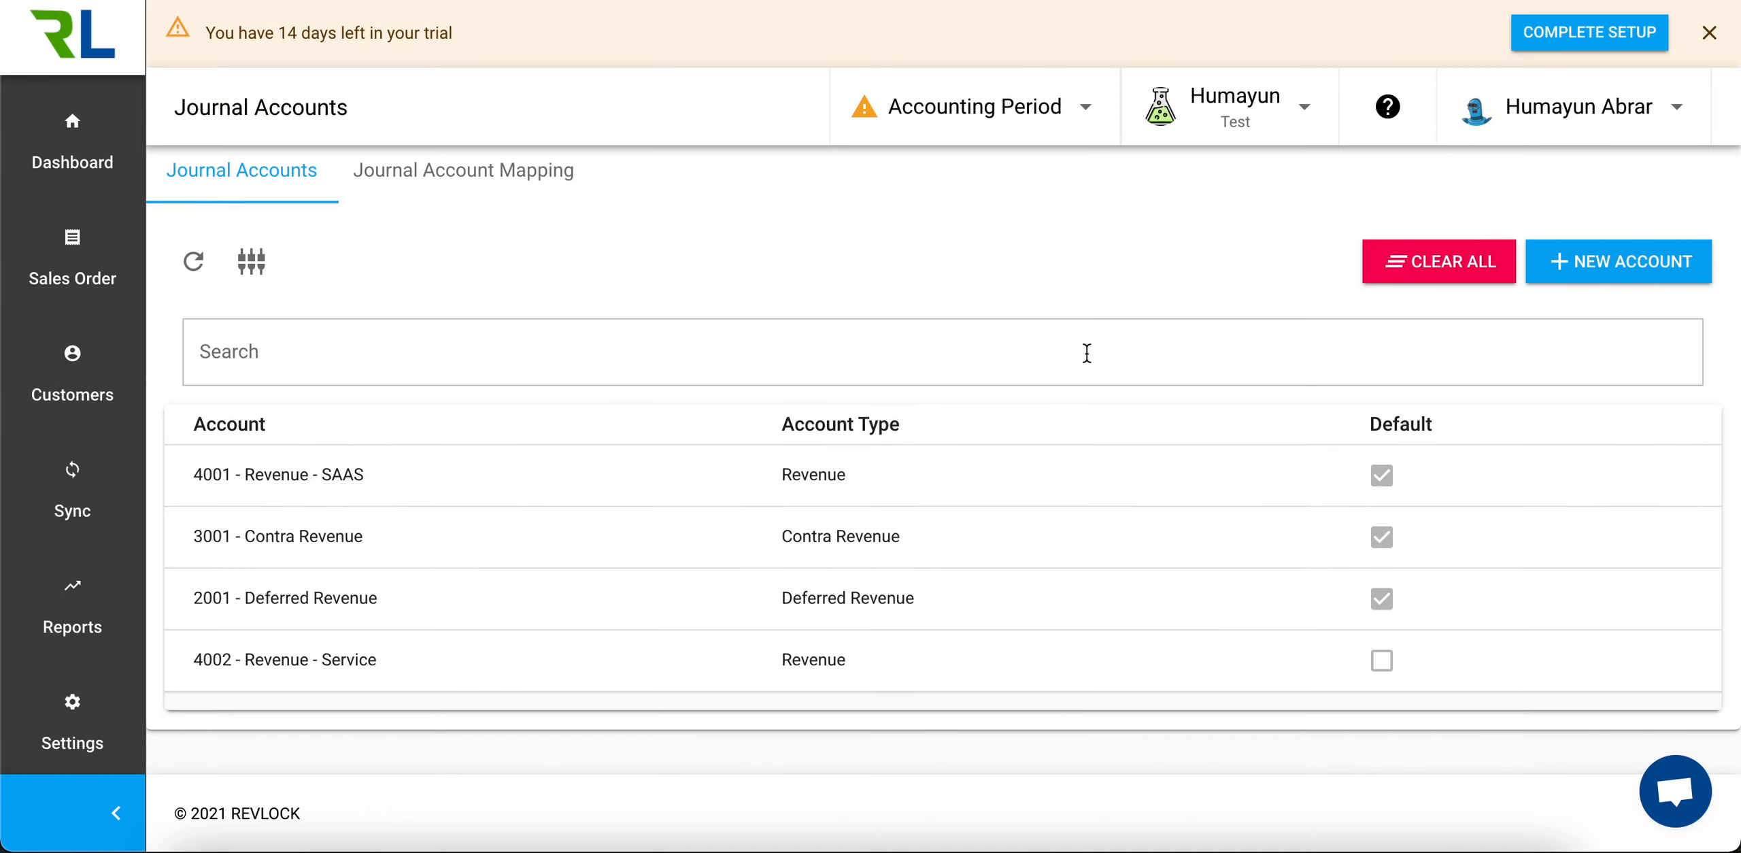
Add Product Type to the Journal Fields in the Test environment's advanced settings and save the change
left_click(1243, 111)
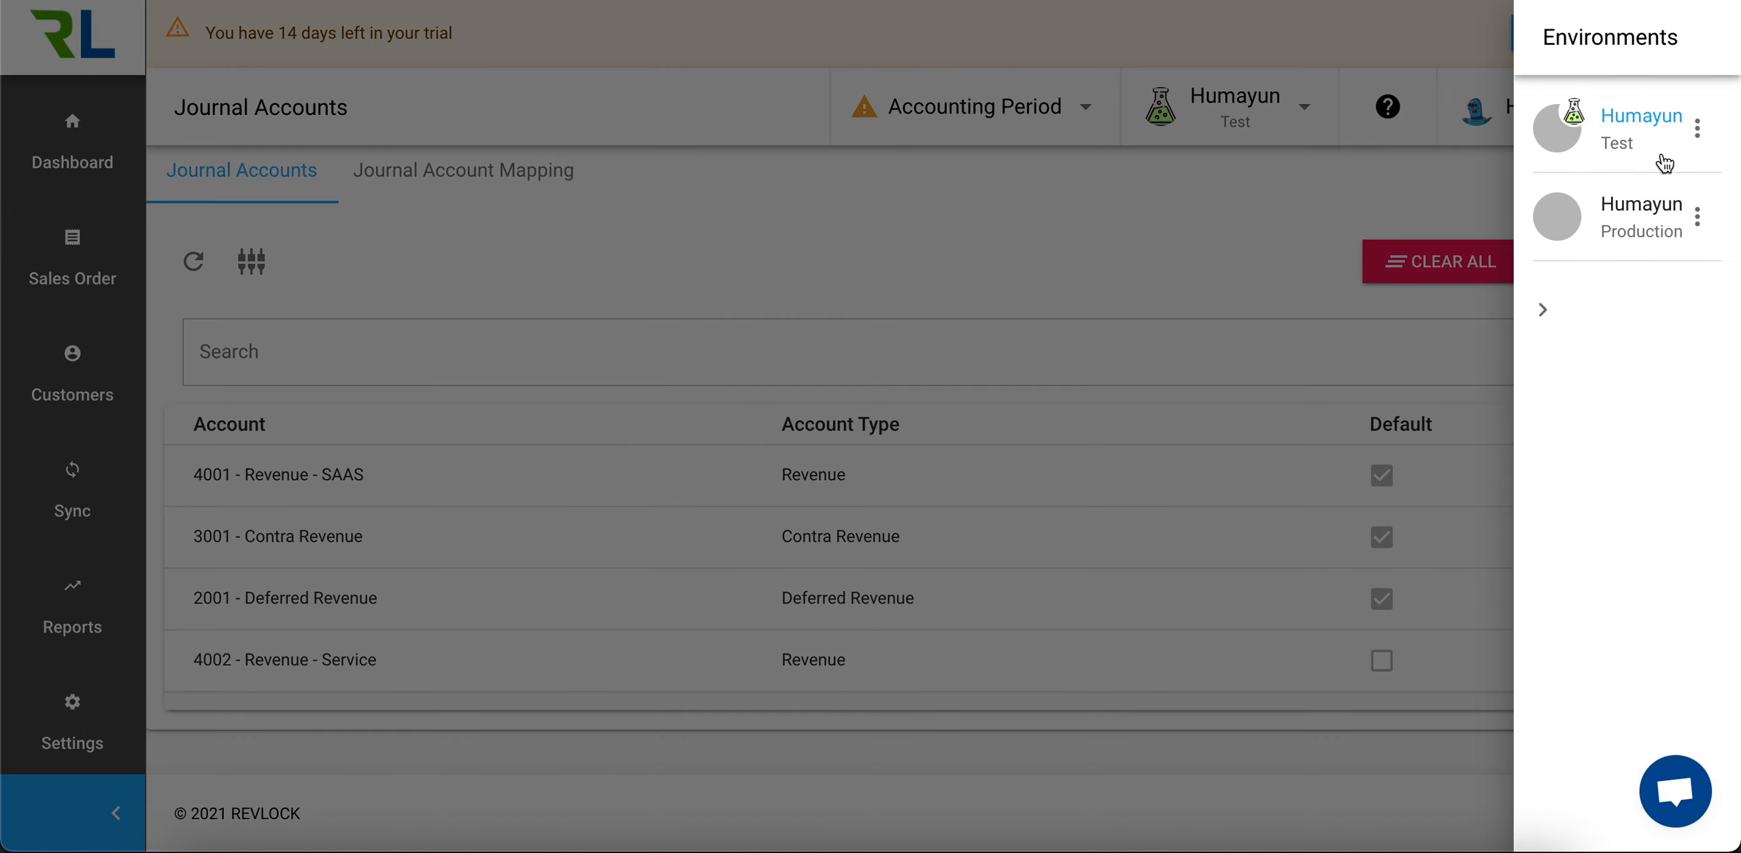
left_click(1697, 129)
left_click(1526, 179)
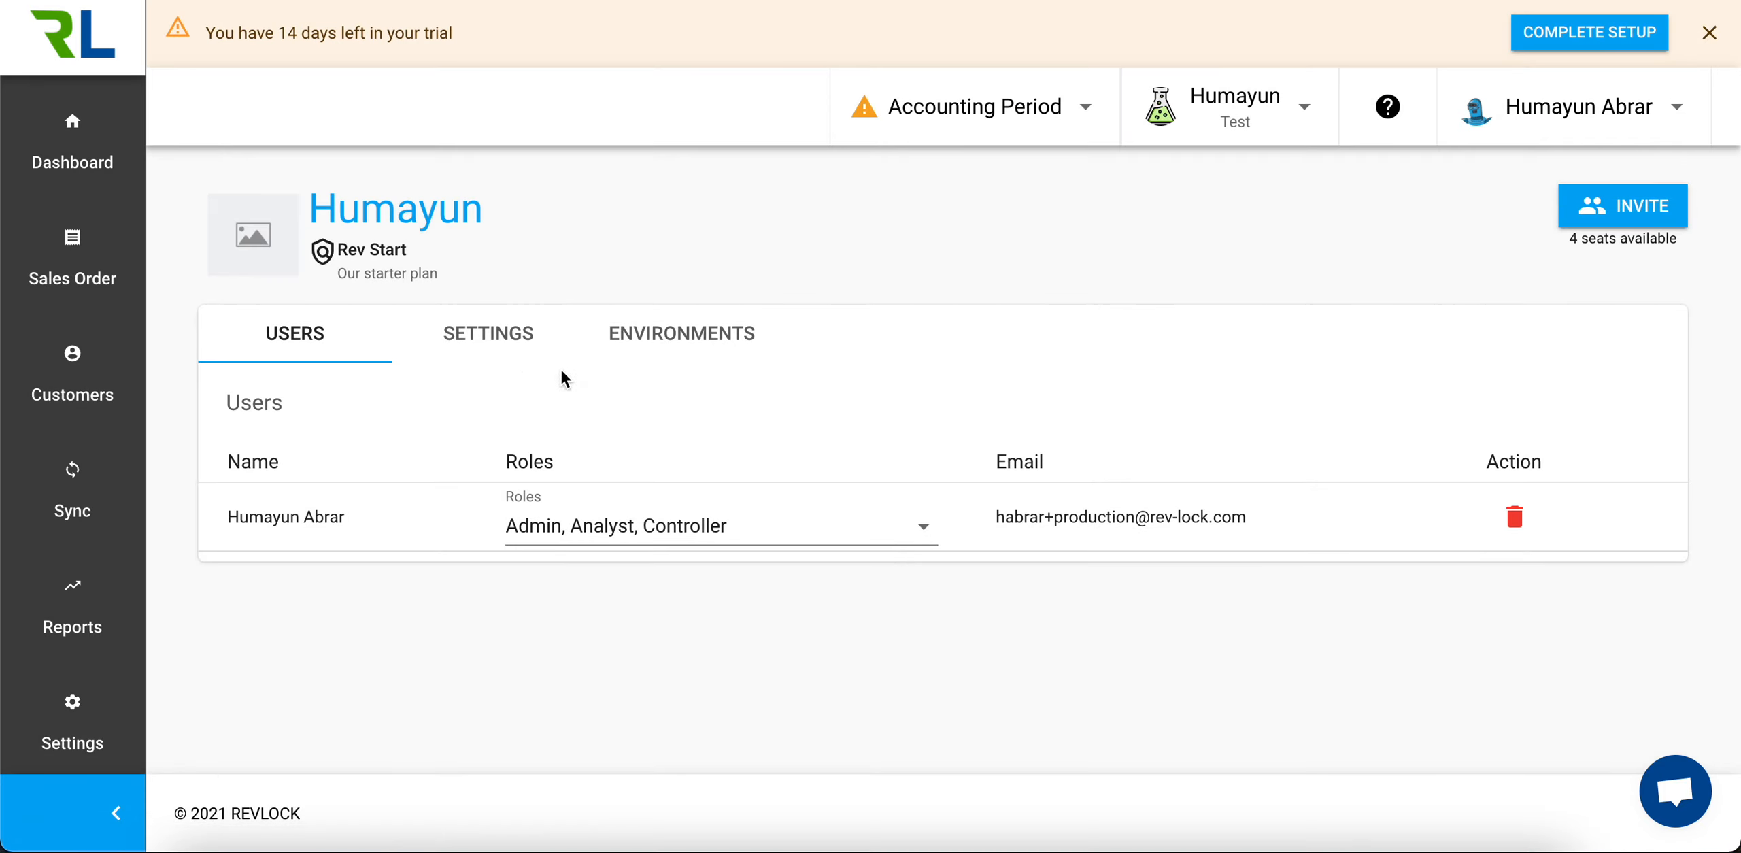
left_click(497, 335)
scroll(733, 387, "down", 8)
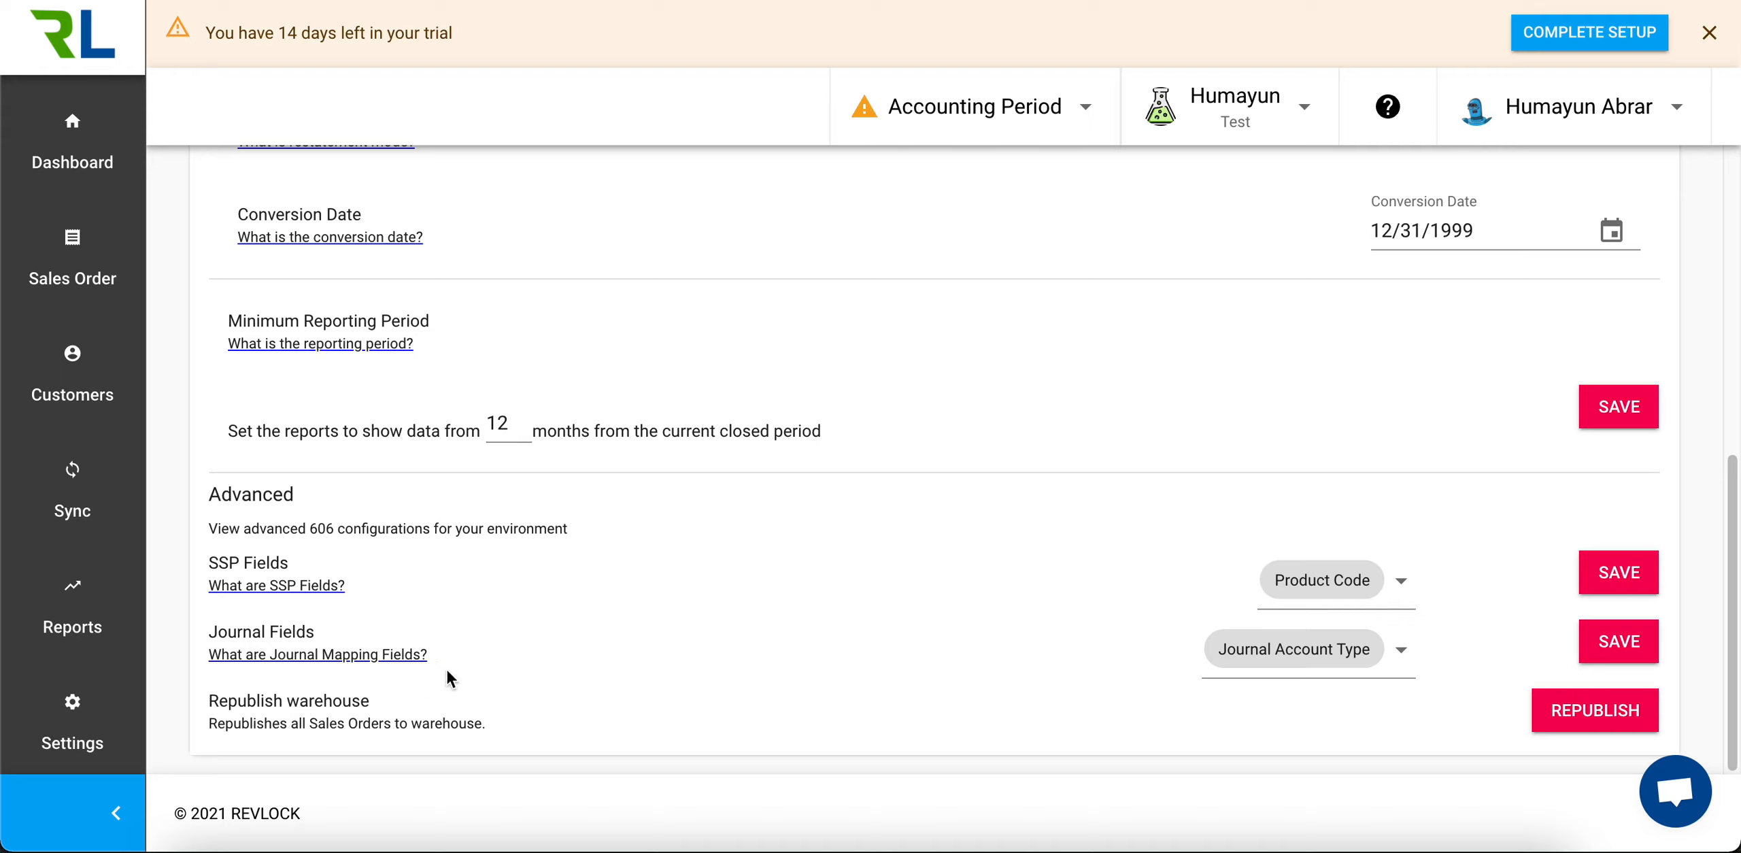
left_click(1401, 649)
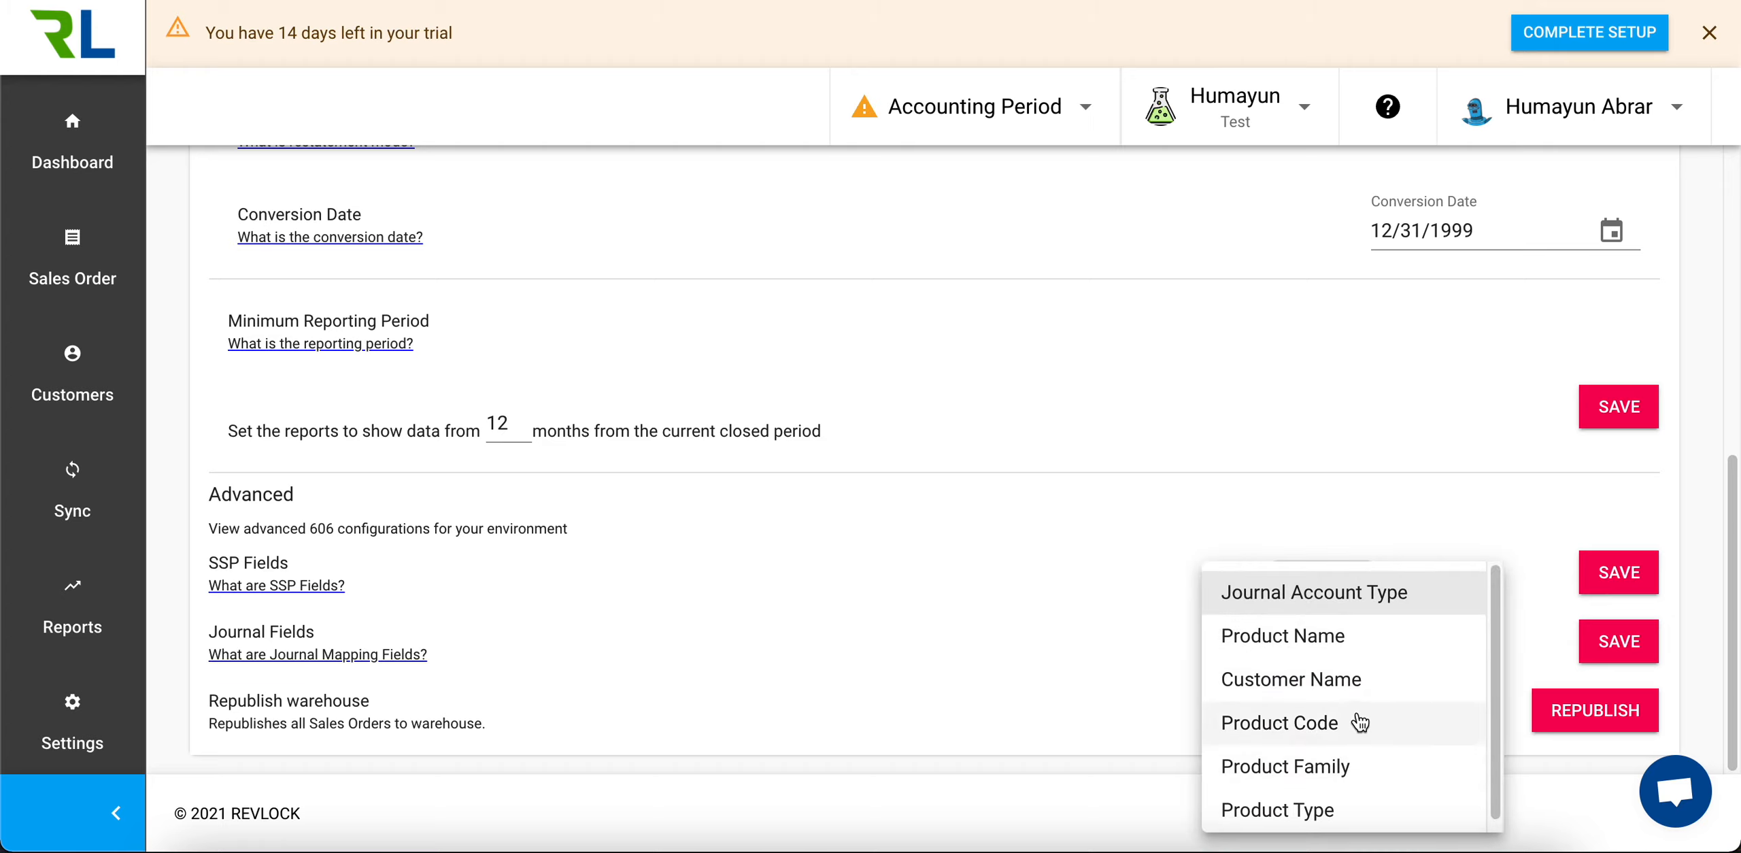
left_click(1341, 811)
left_click(1462, 642)
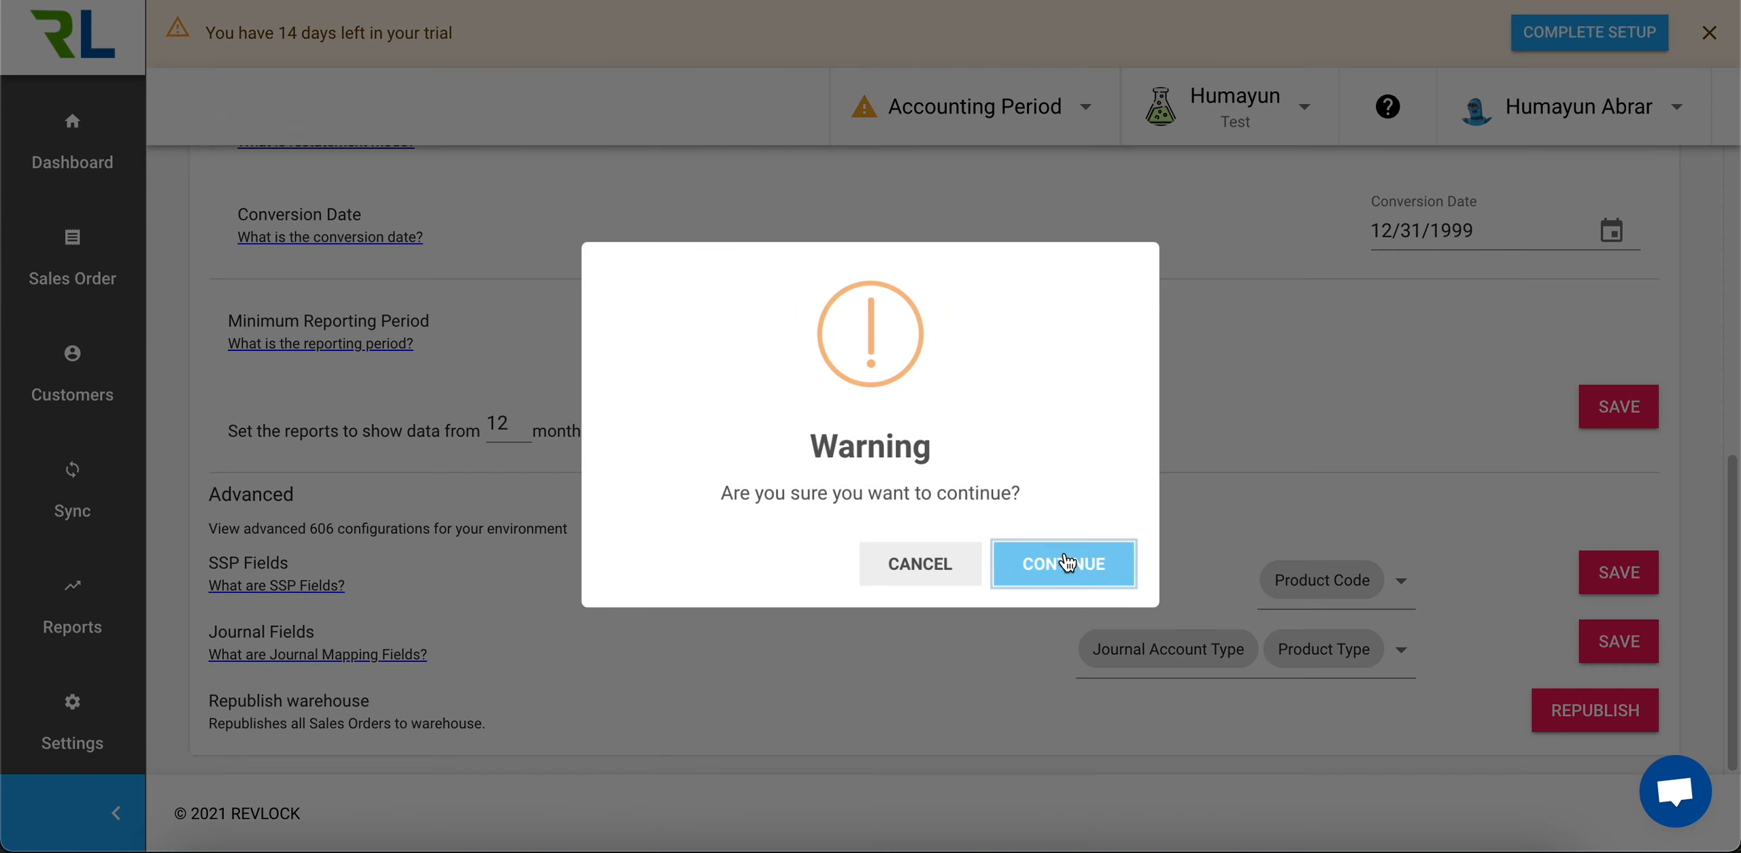
left_click(1062, 561)
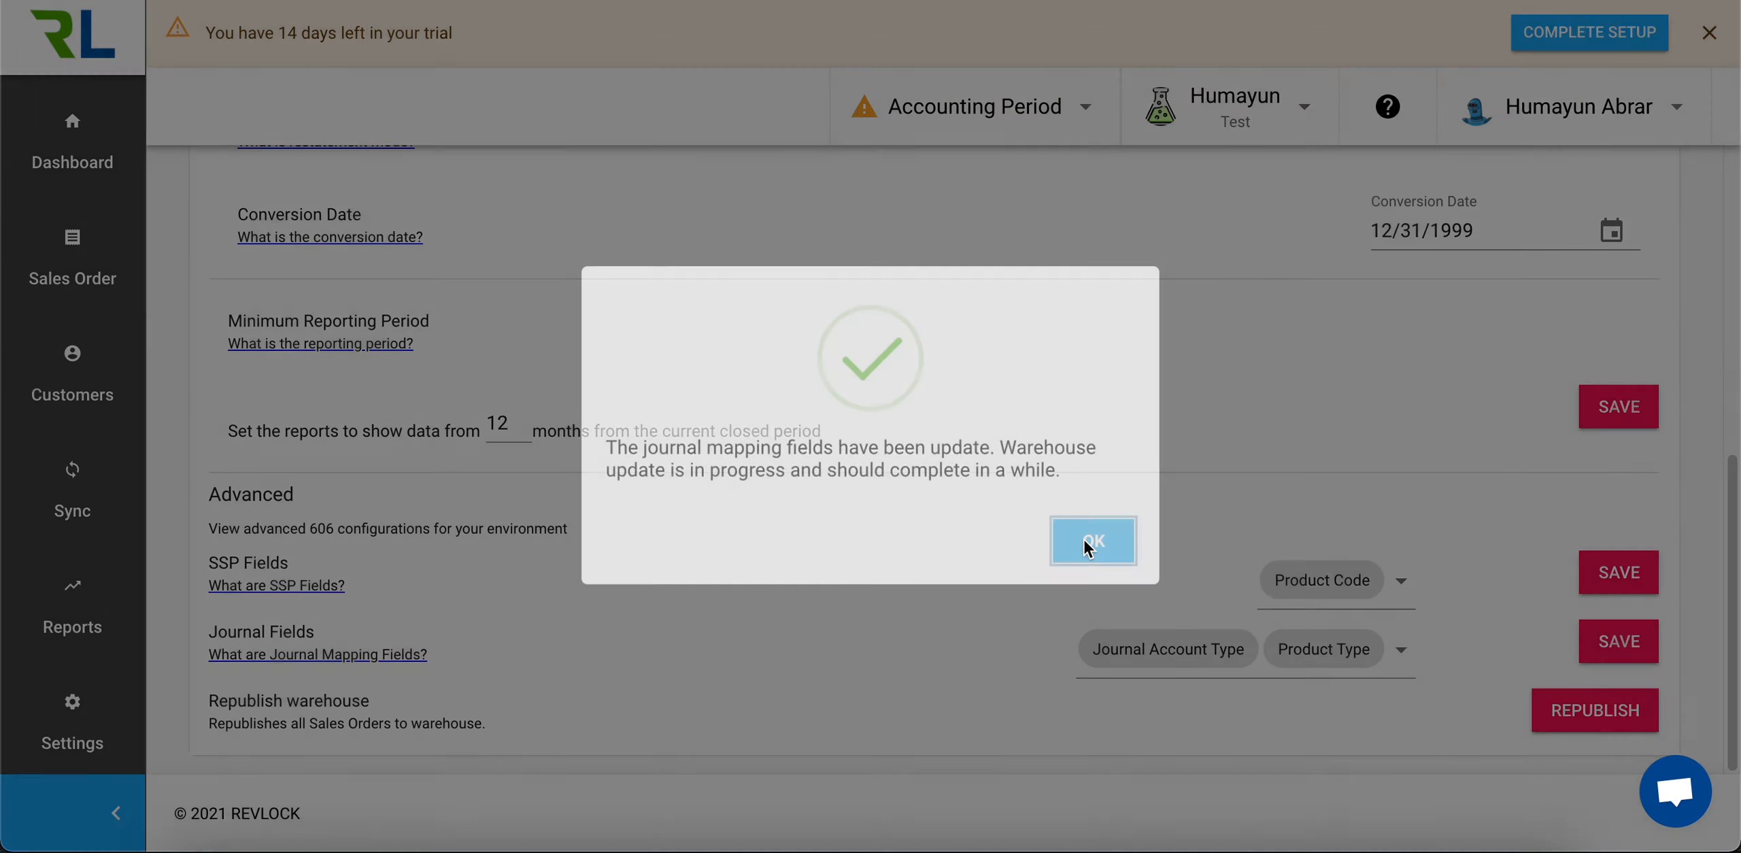
left_click(1088, 548)
Open the Journal Account Mapping from the settings to check its columns
left_click(48, 748)
left_click(231, 792)
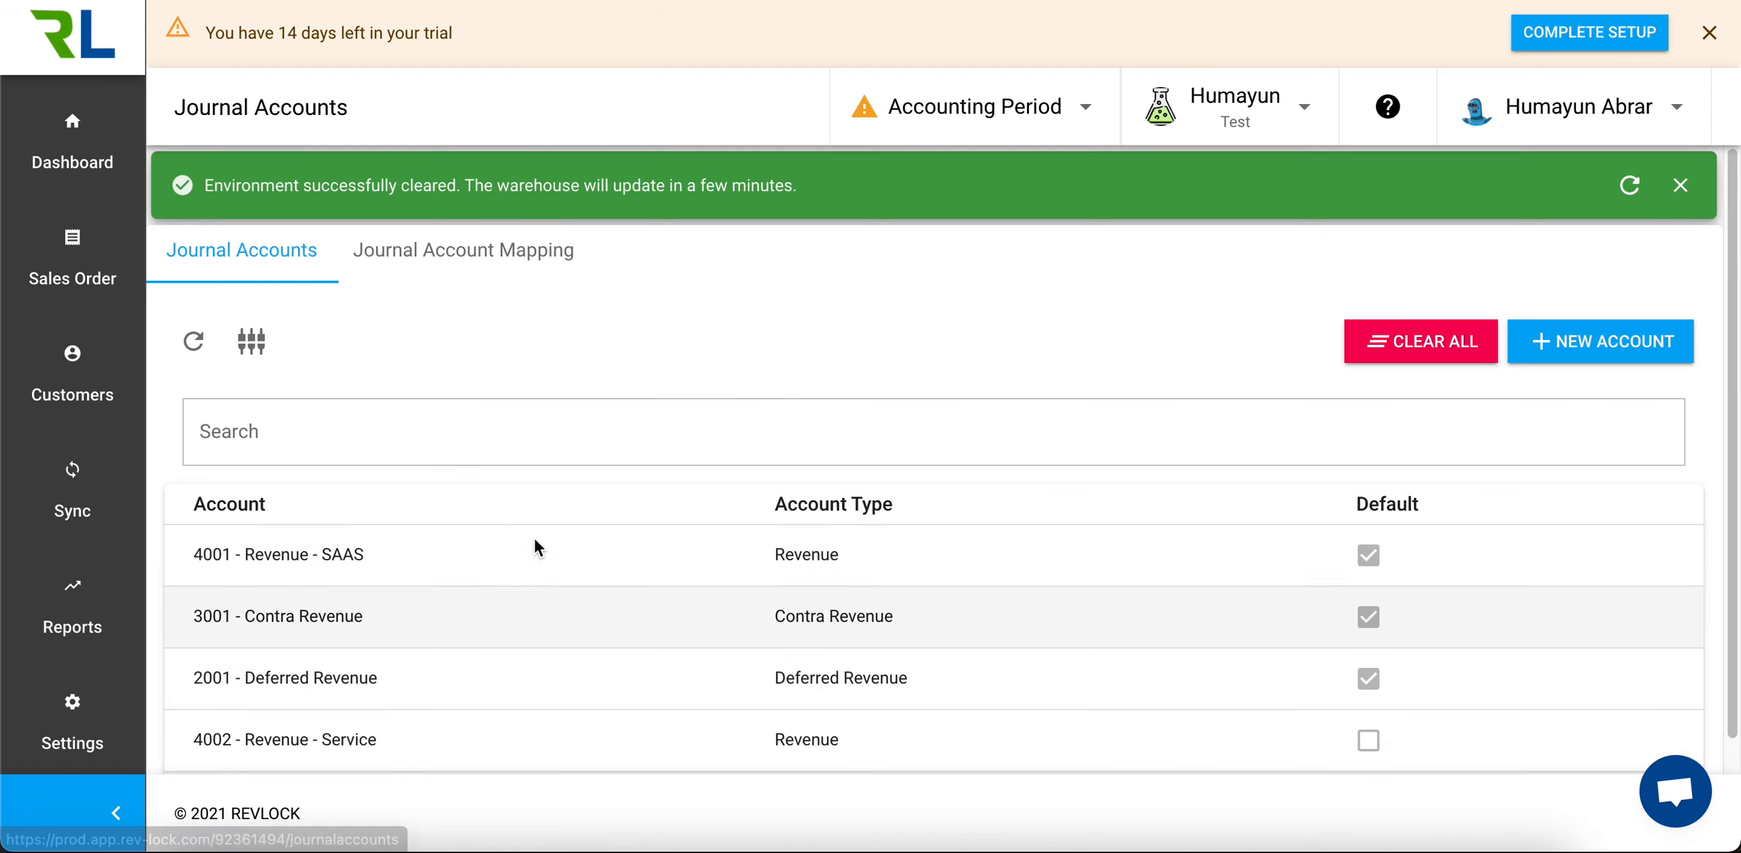
left_click(483, 260)
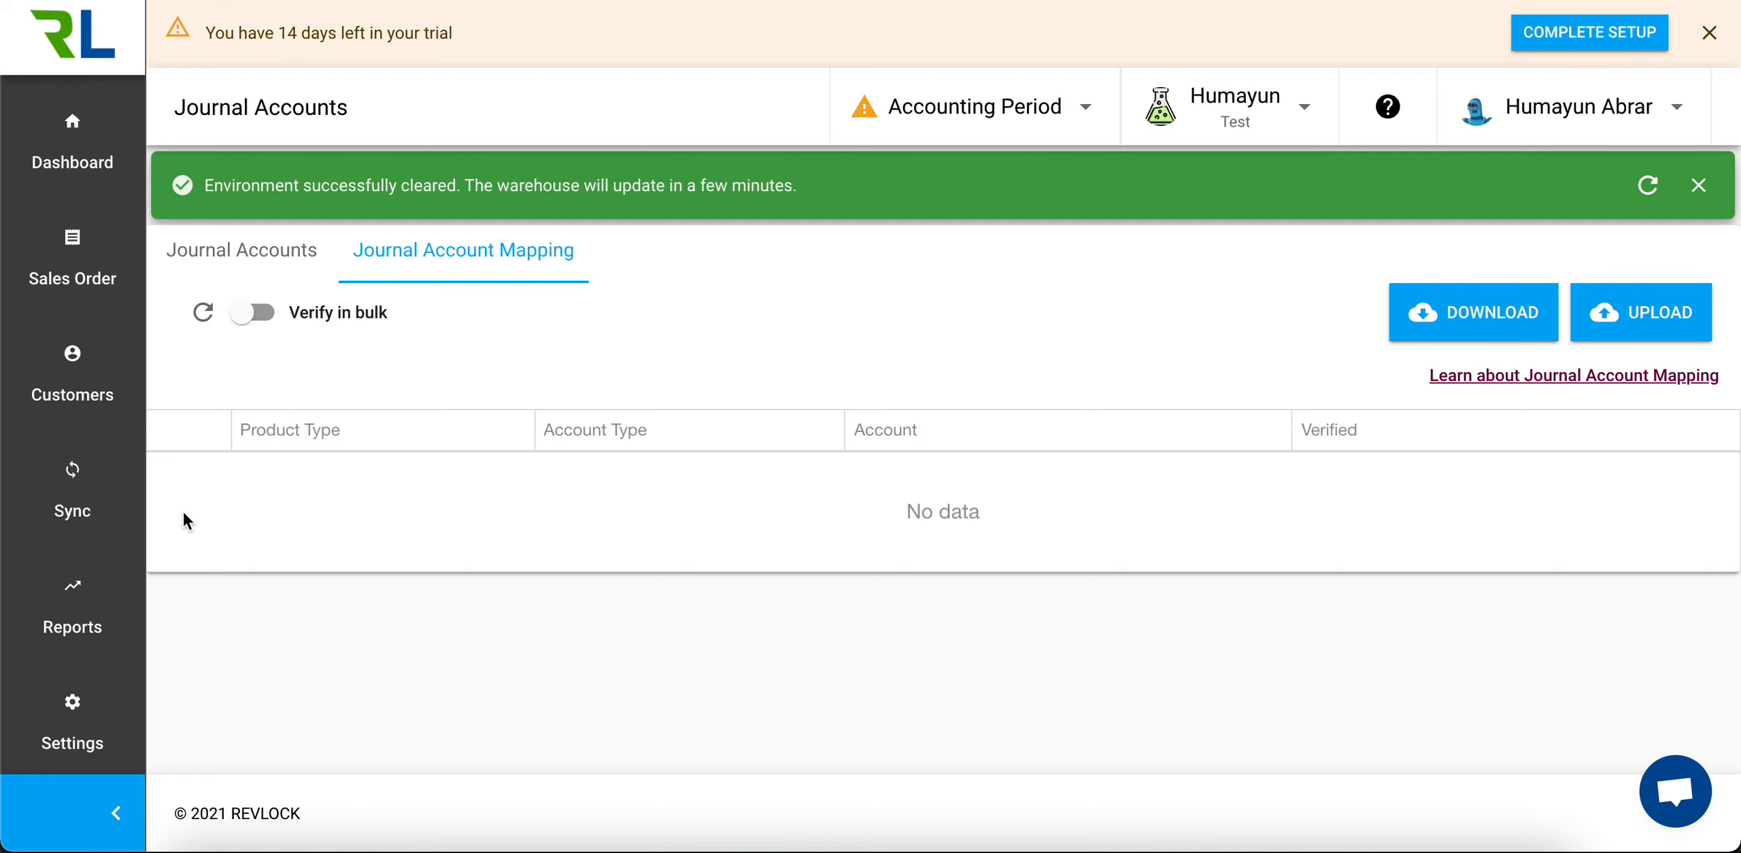
Create and run an import job named Data with the file RL_Import_Example.xlsx, and refresh the sync job list
left_click(85, 476)
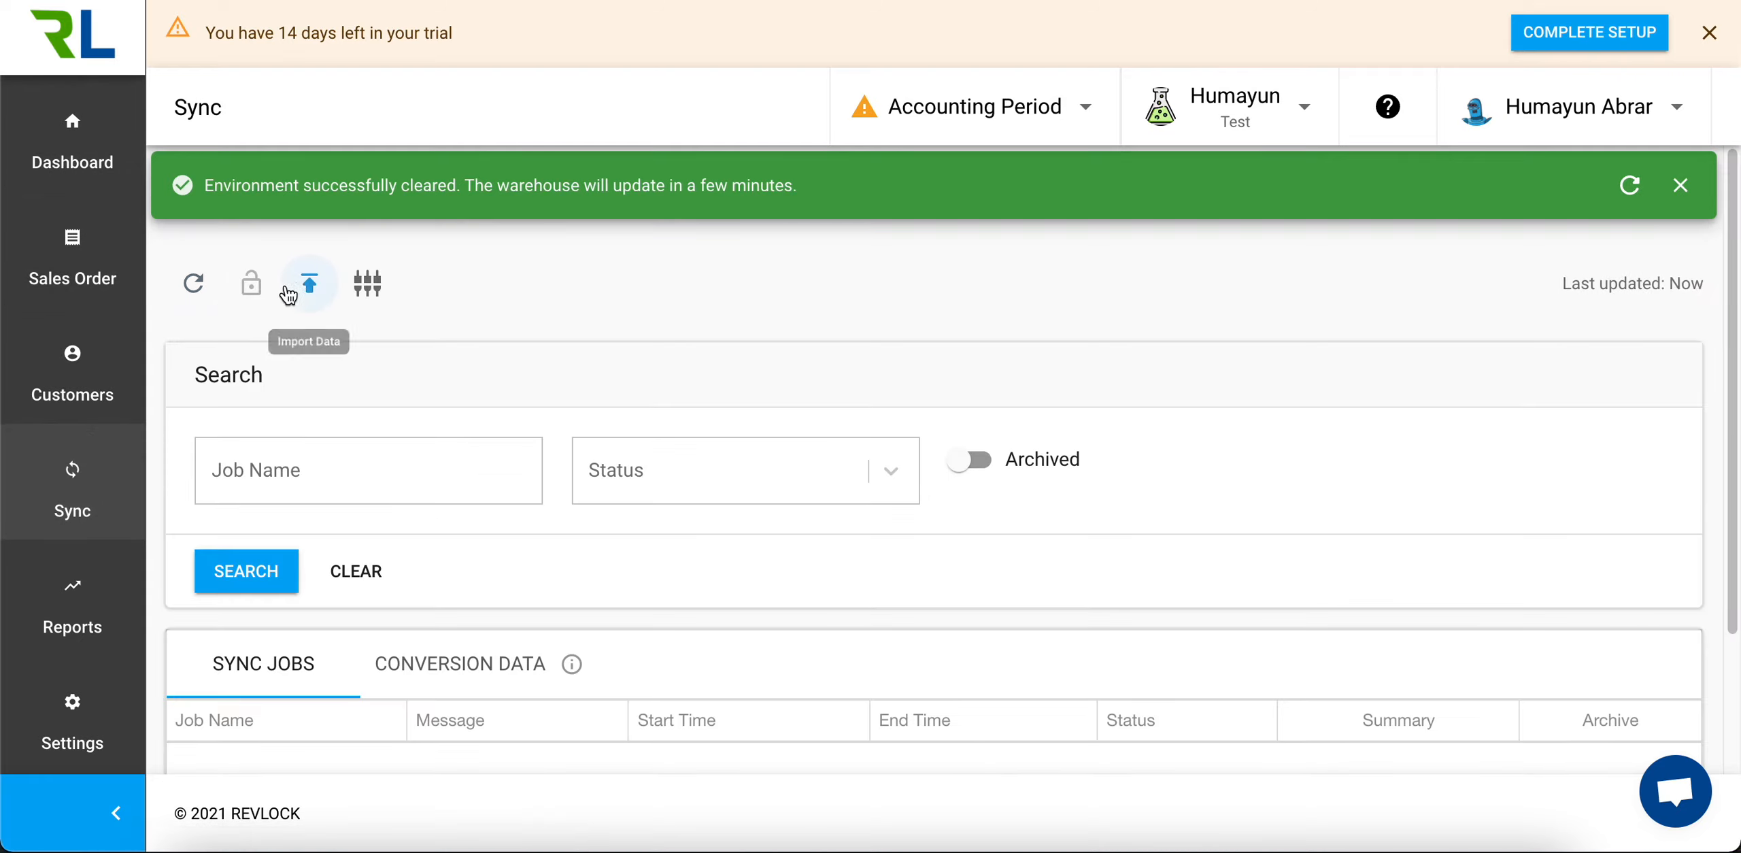
left_click(309, 283)
type("Data")
left_click(903, 465)
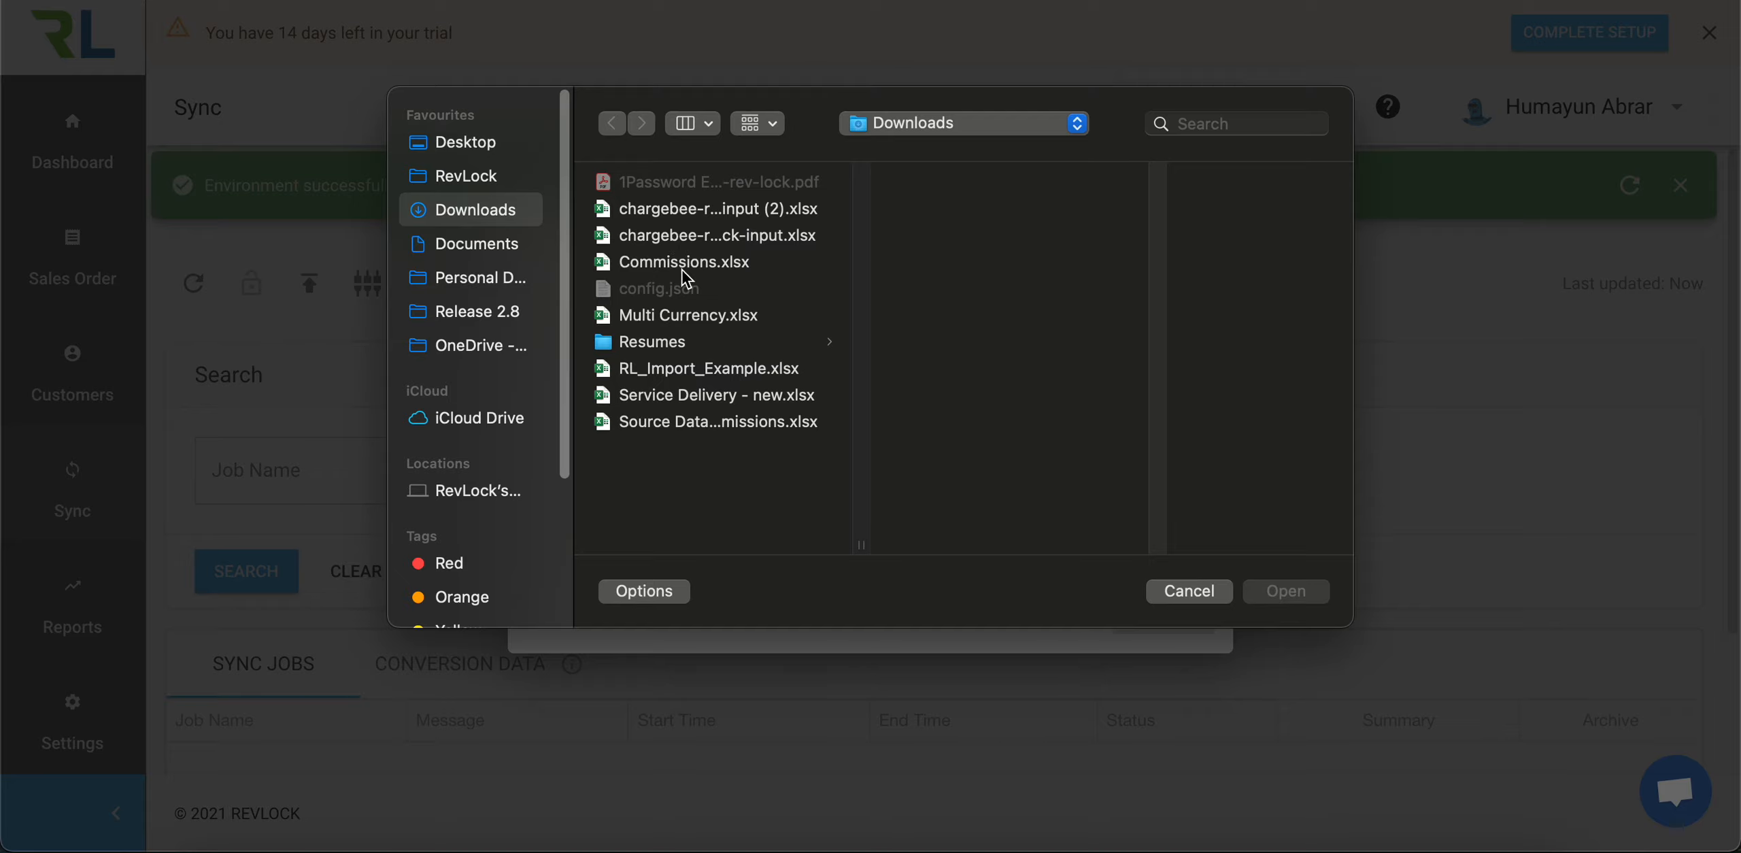
double_click(698, 368)
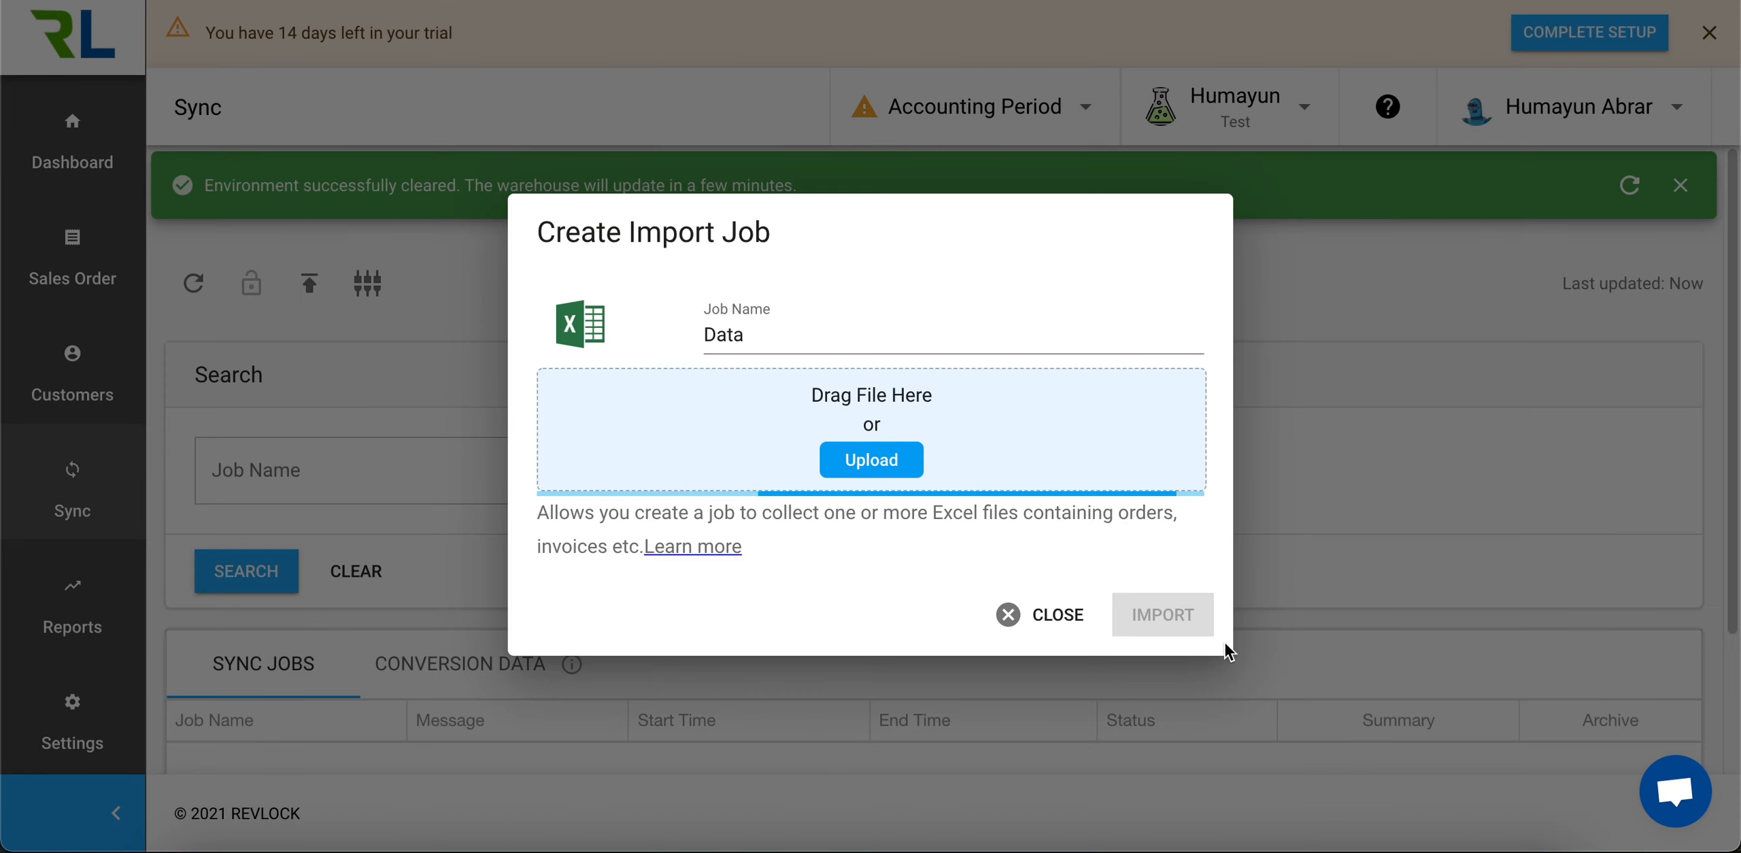
left_click(1178, 622)
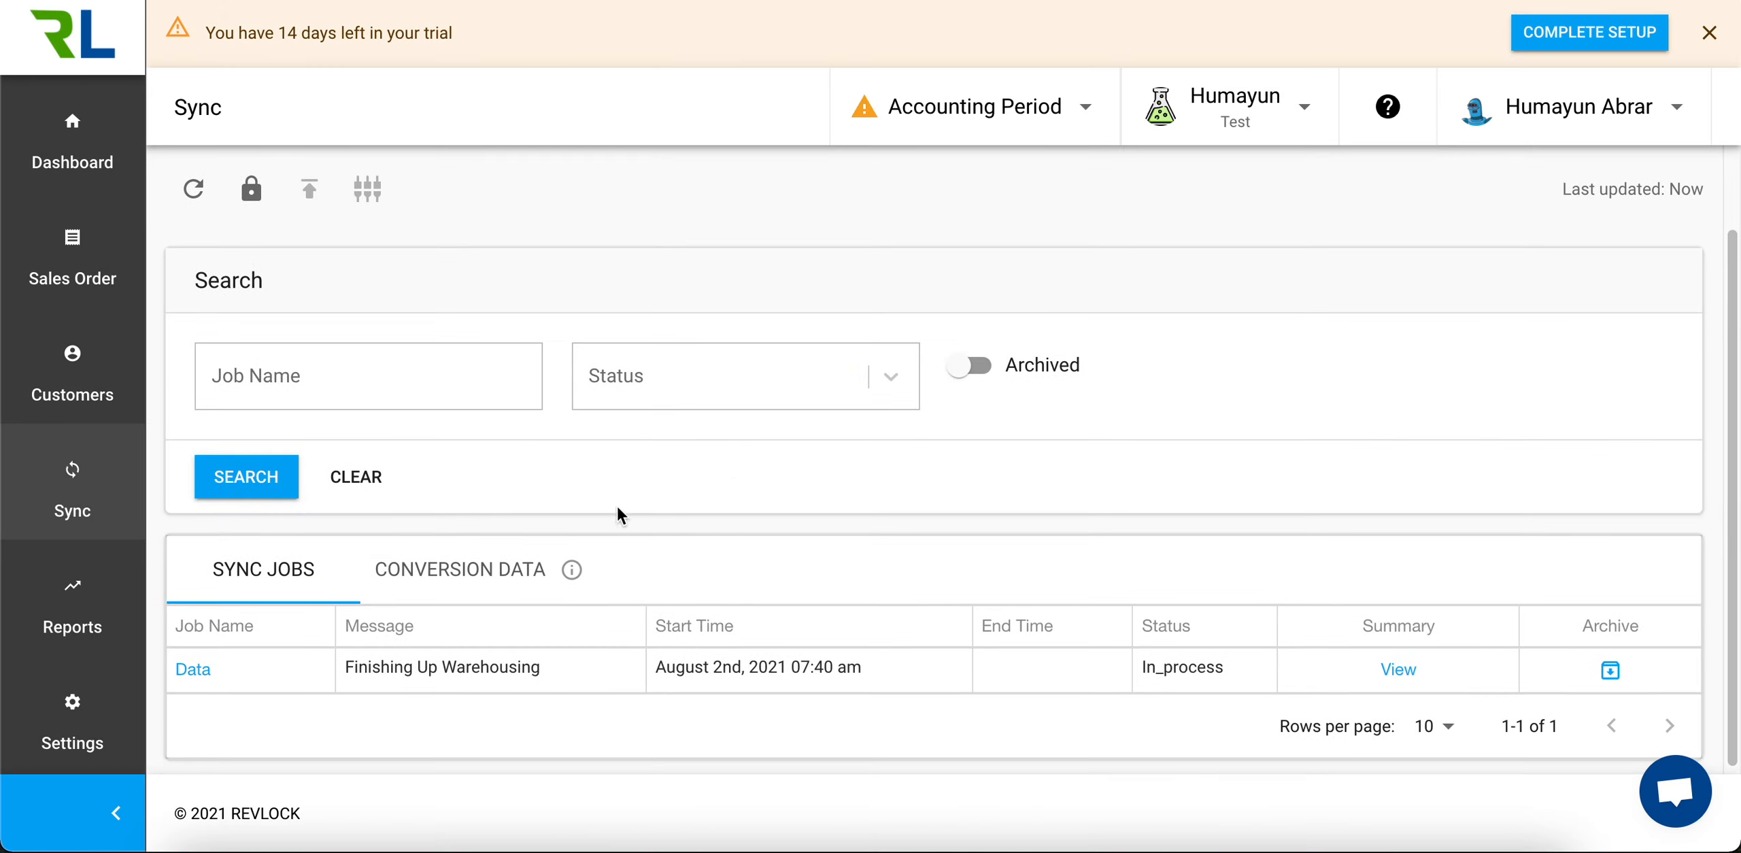
left_click(193, 203)
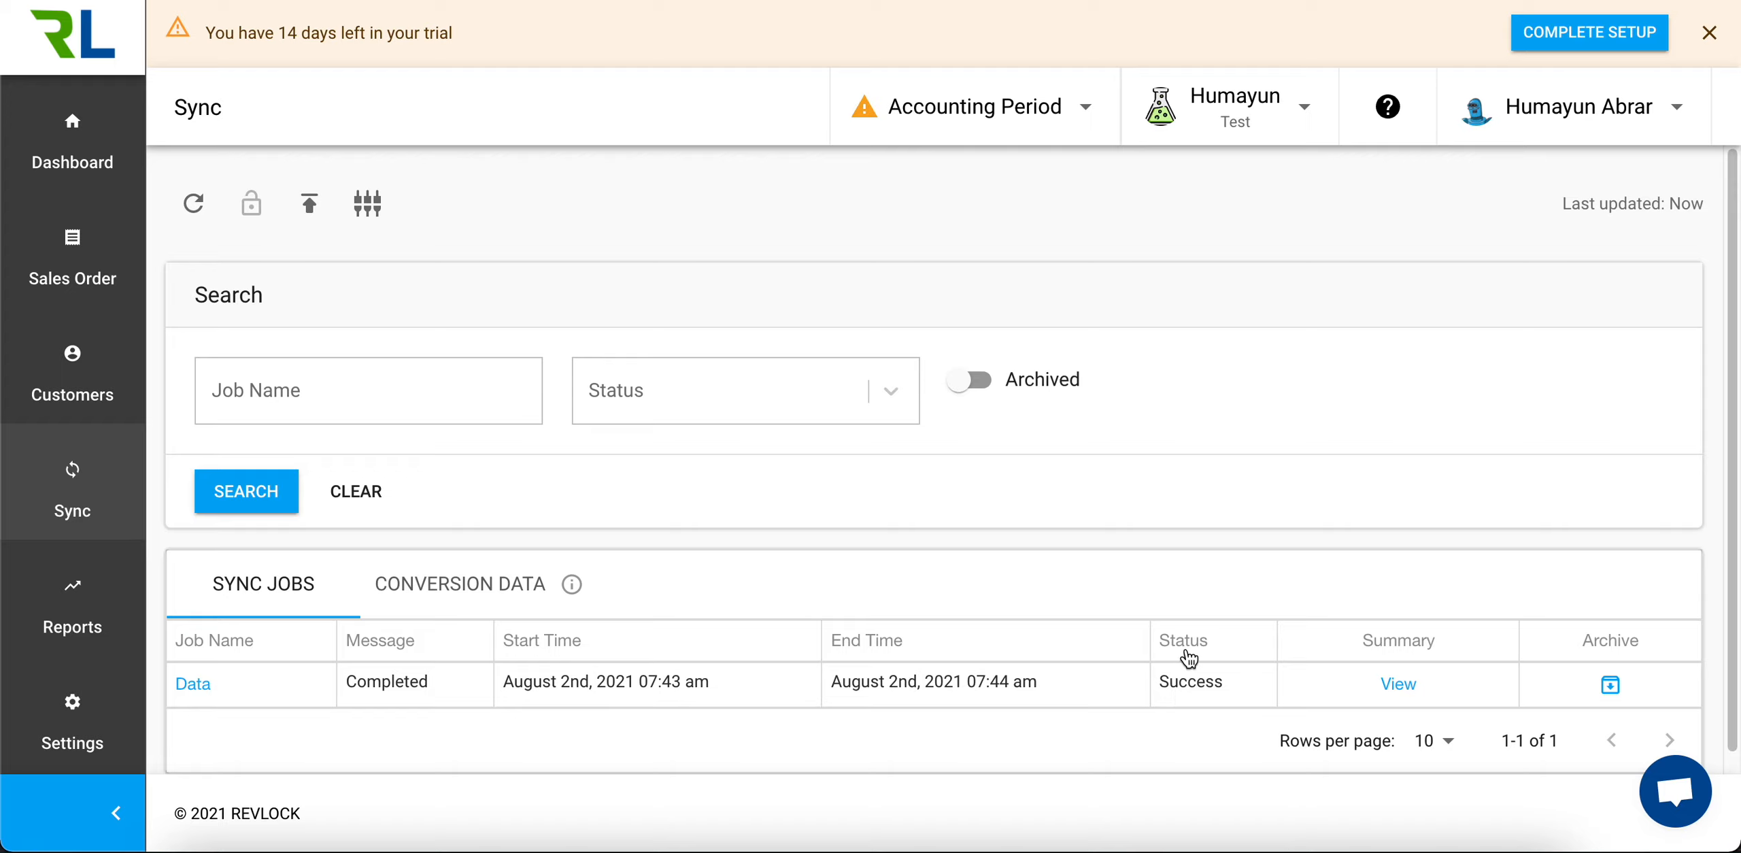
Turn on bulk verification in the Journal Account Mapping and select all mapping rows
left_click(67, 720)
left_click(195, 804)
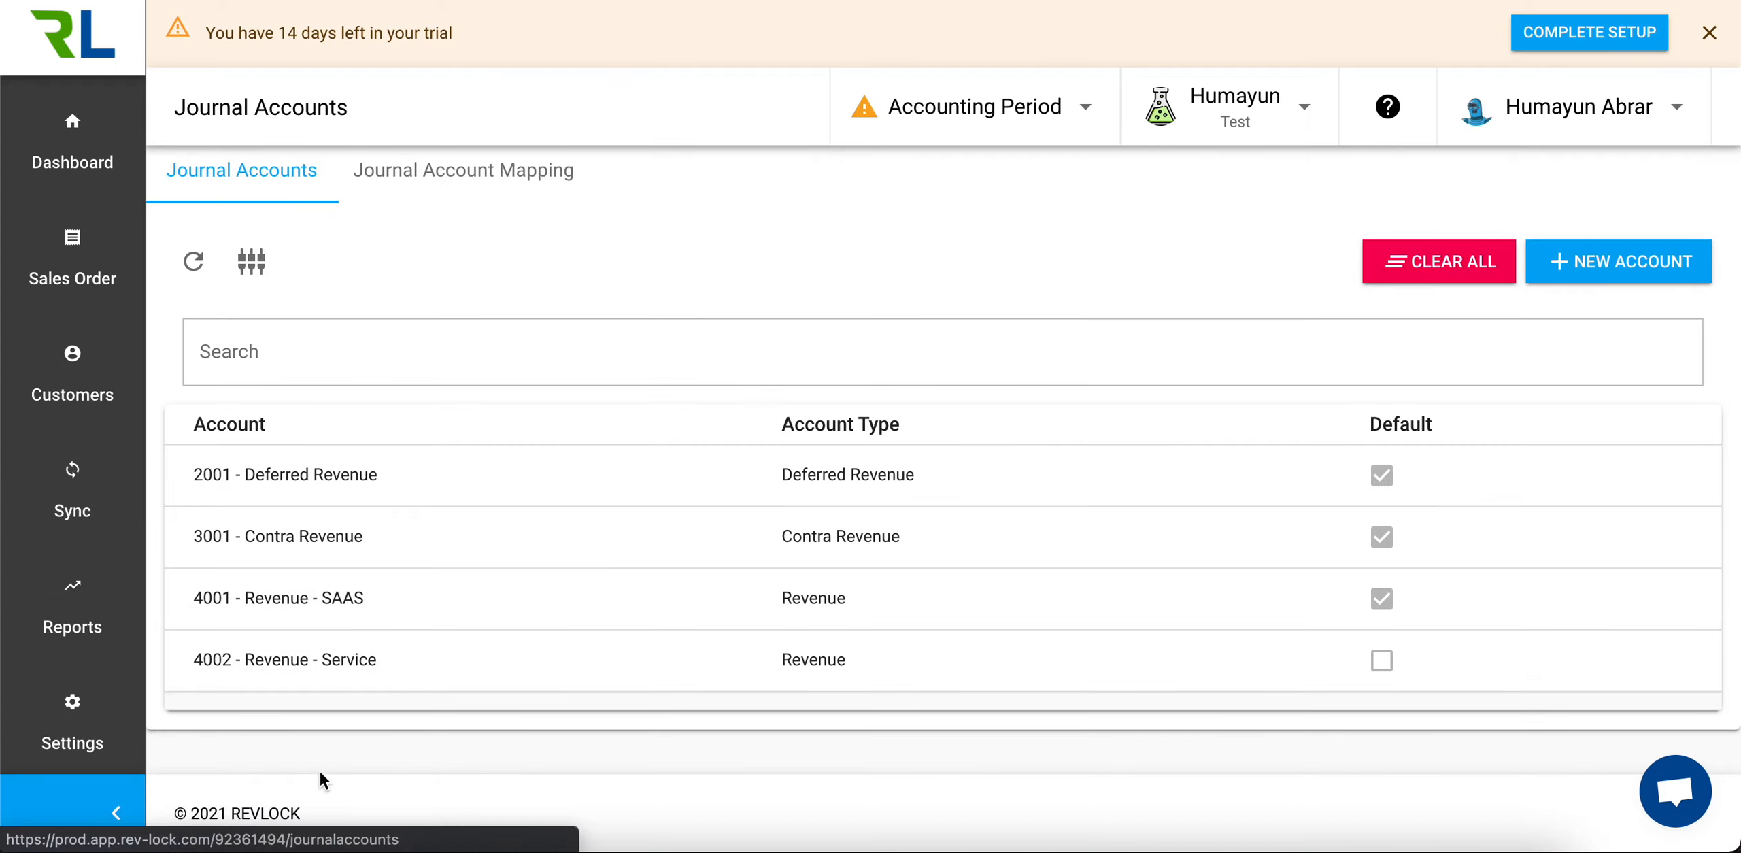
left_click(488, 192)
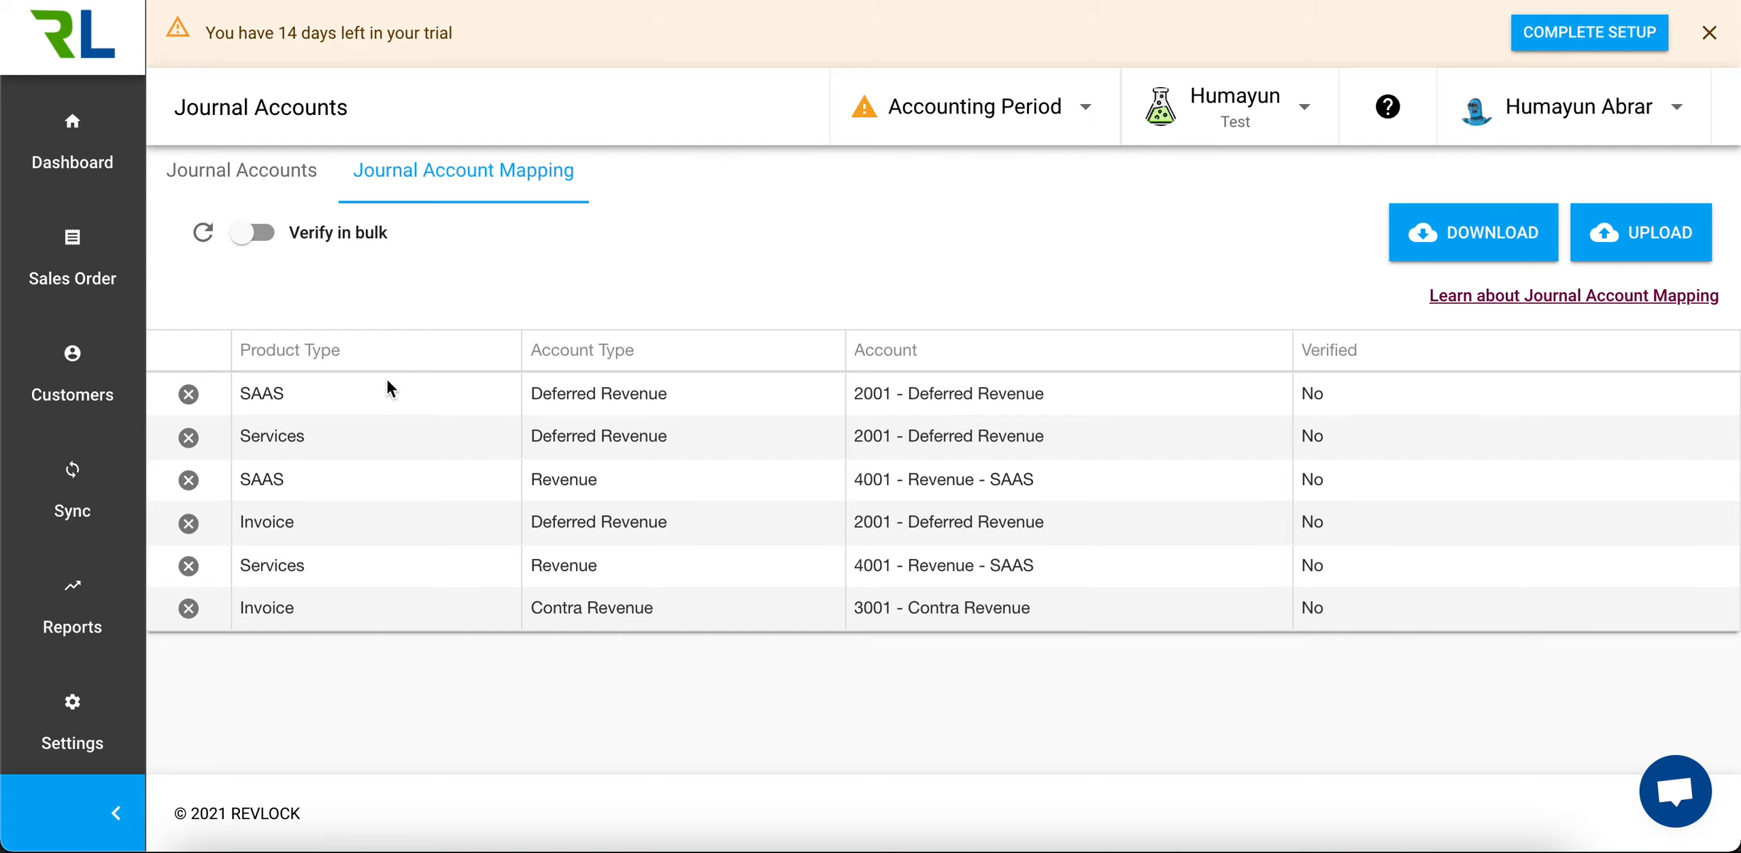
left_click(253, 248)
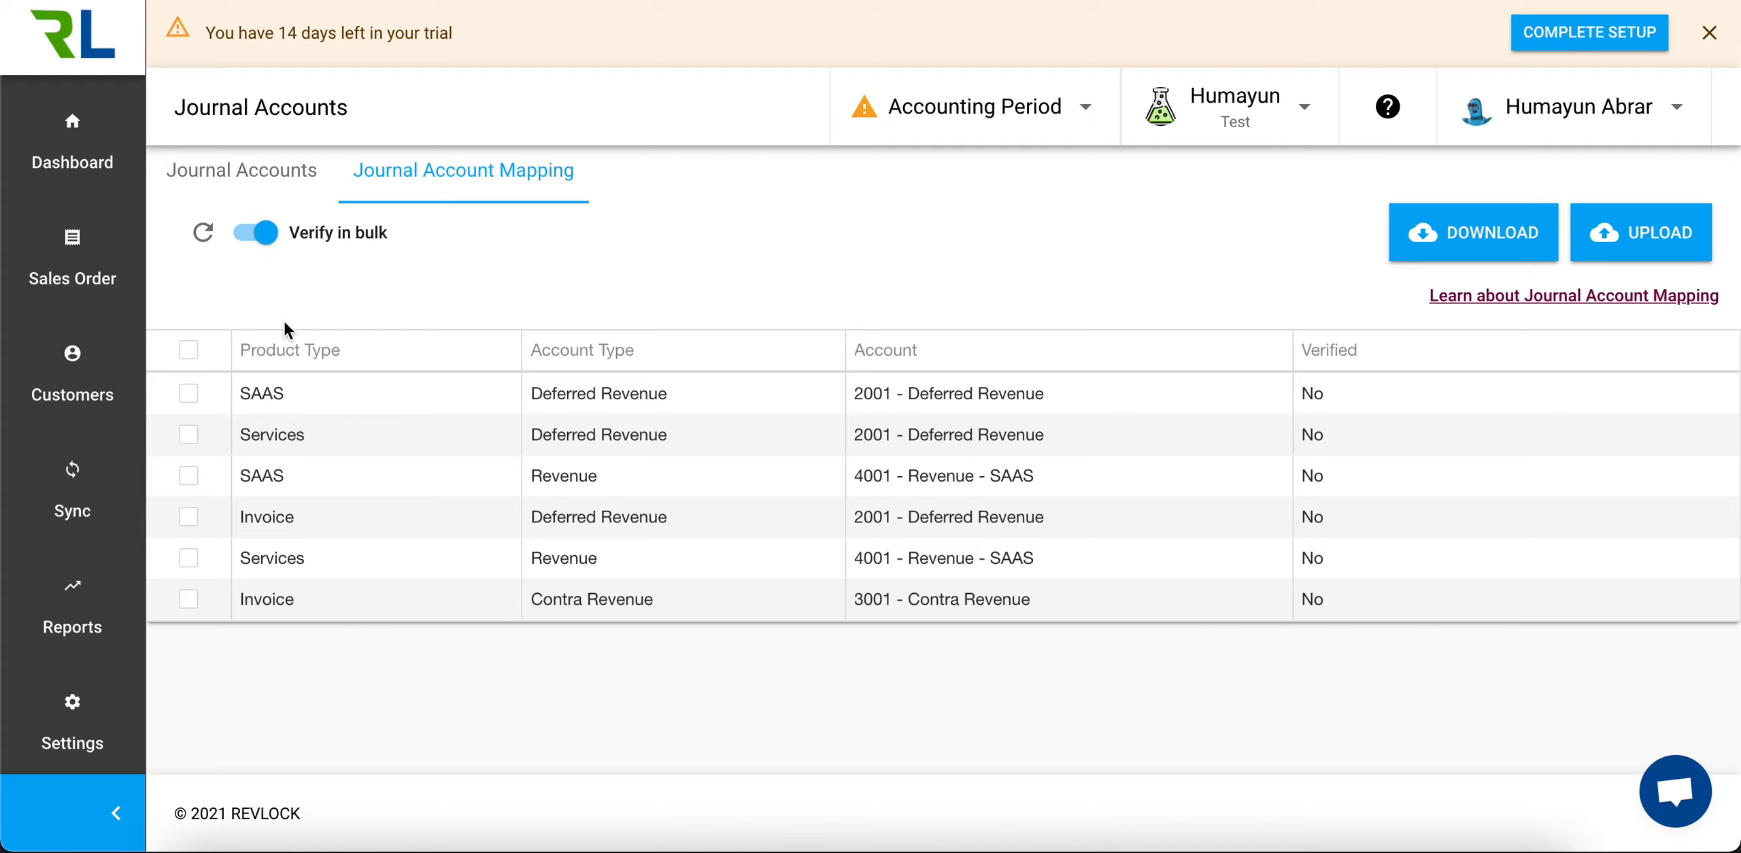
left_click(188, 349)
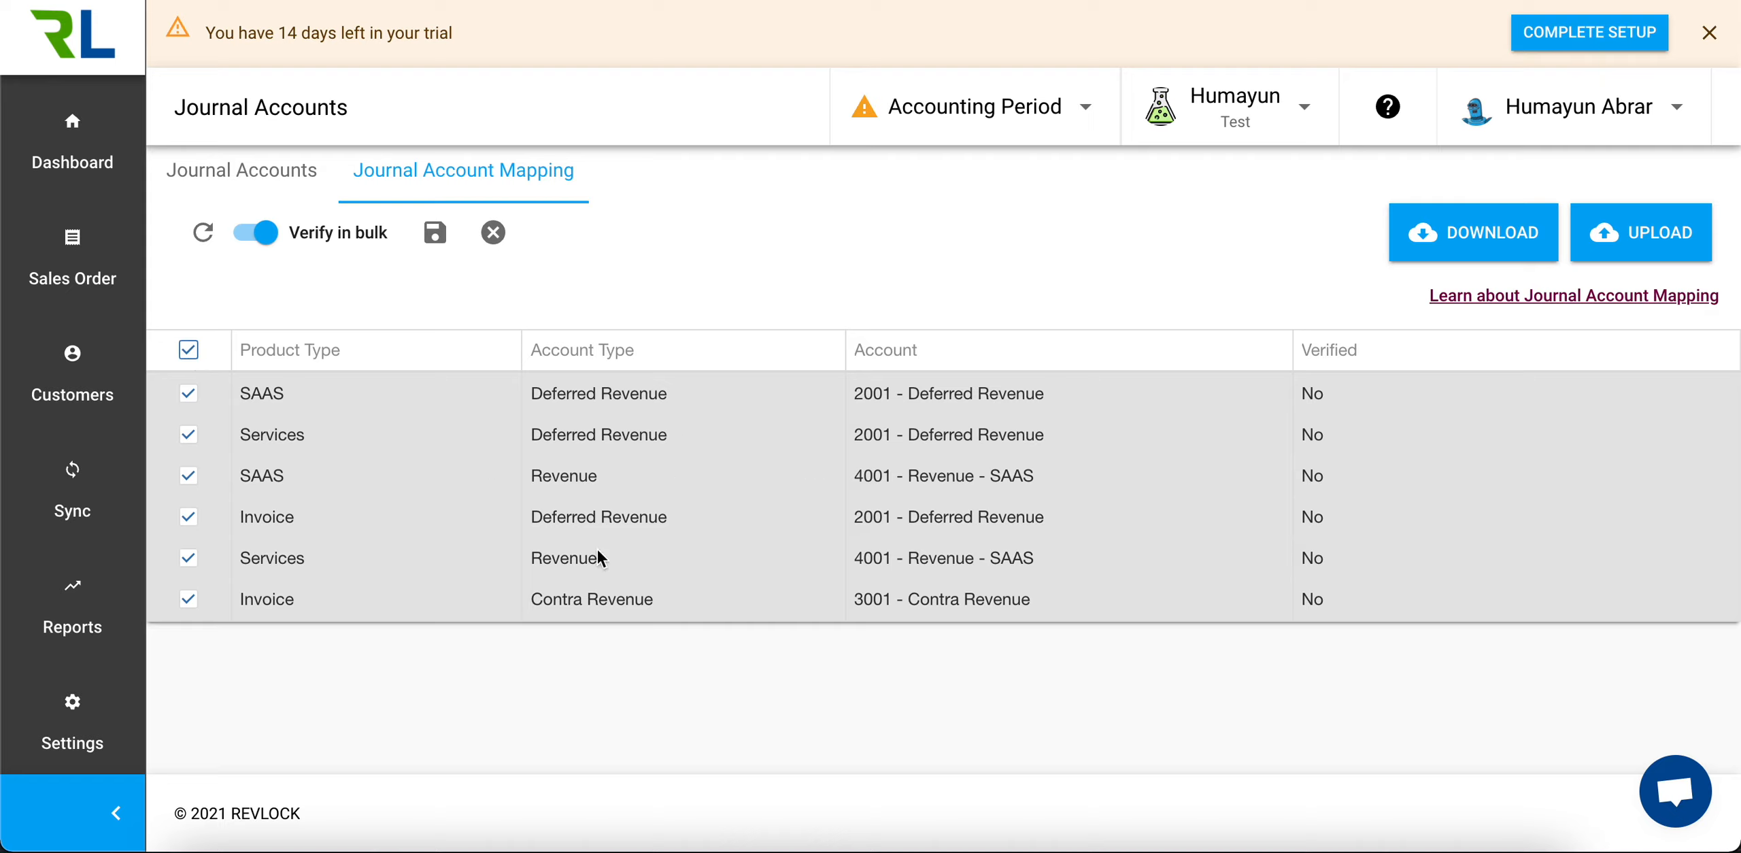
Map the Services revenue row to account 4002 - Revenue - Service, and save and confirm verification of the selected mappings
left_click(1139, 568)
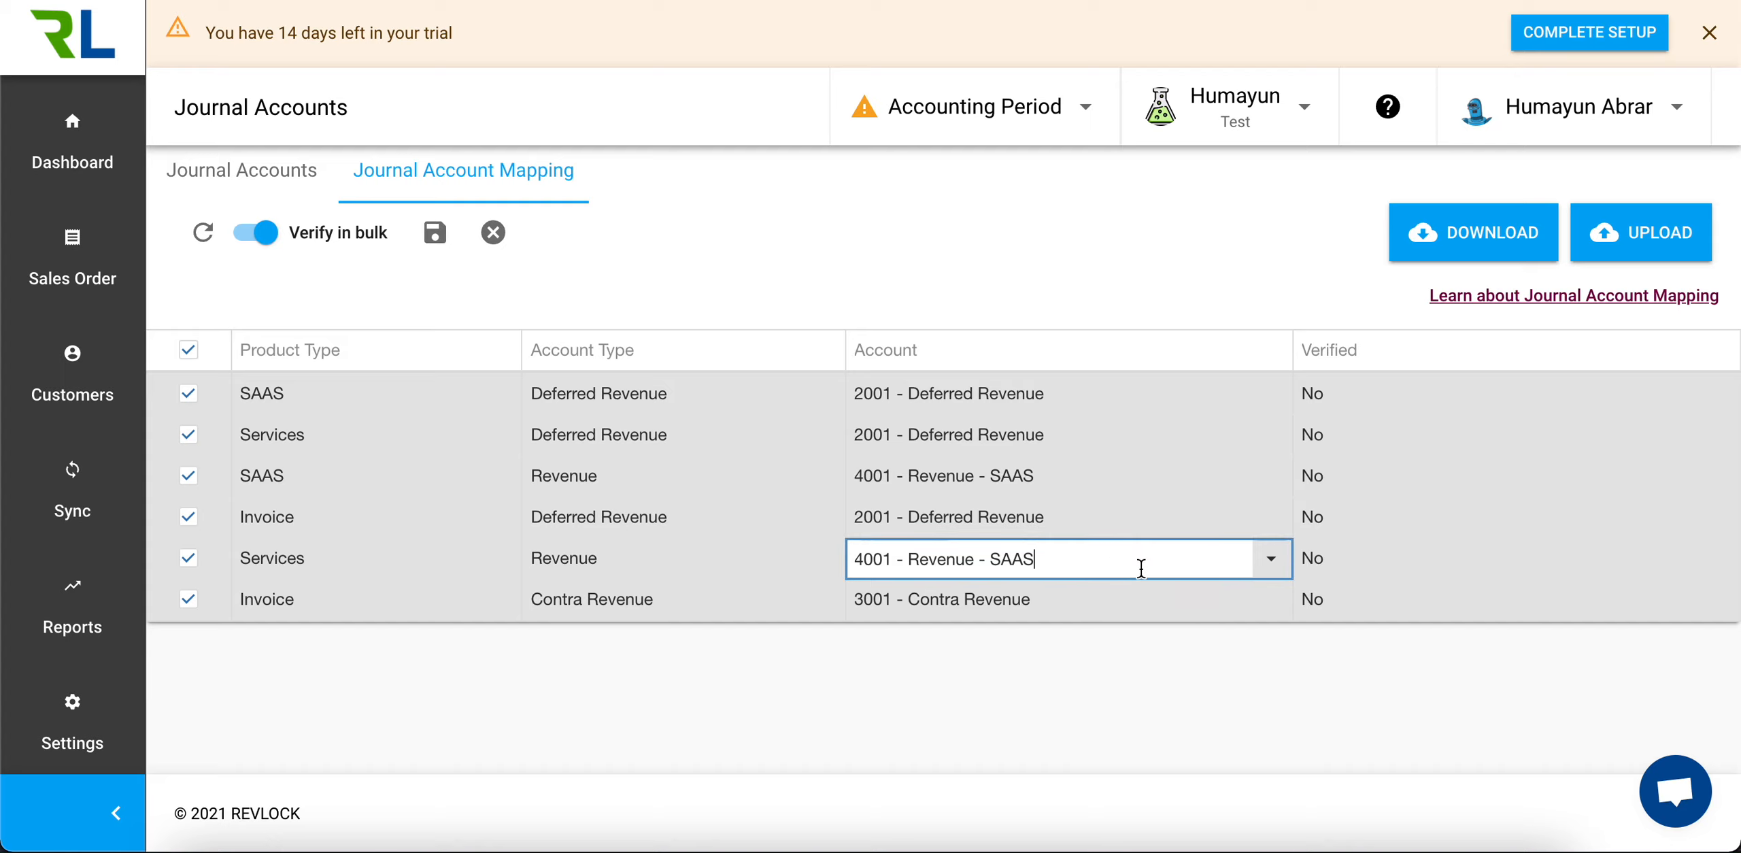
left_click(1138, 569)
left_click(1093, 722)
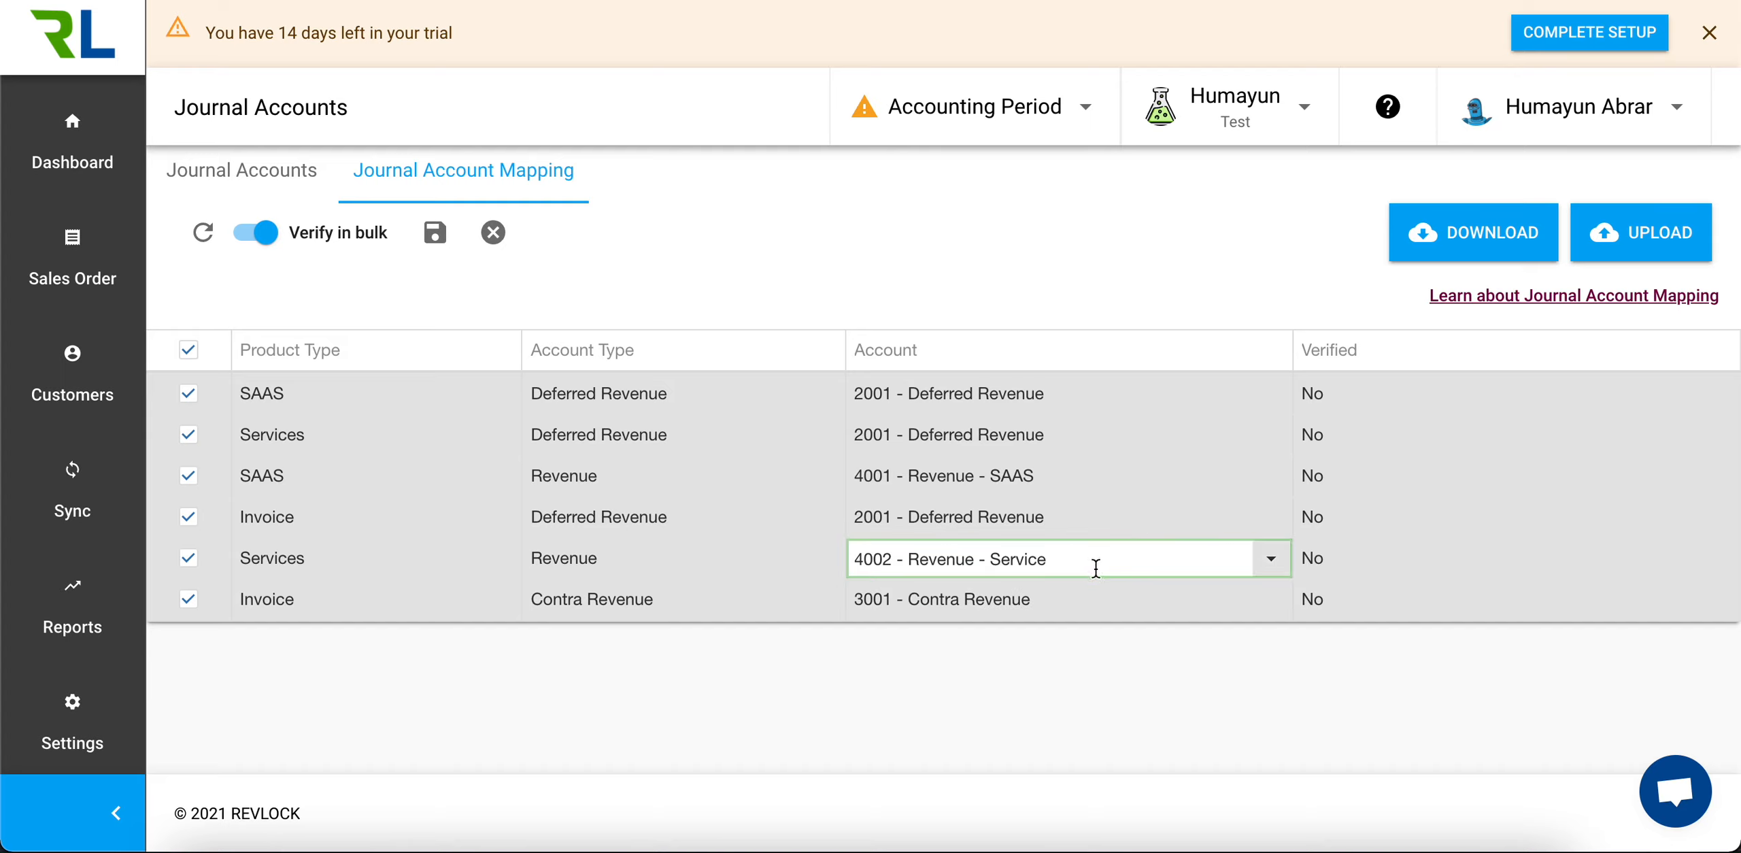
left_click(1107, 658)
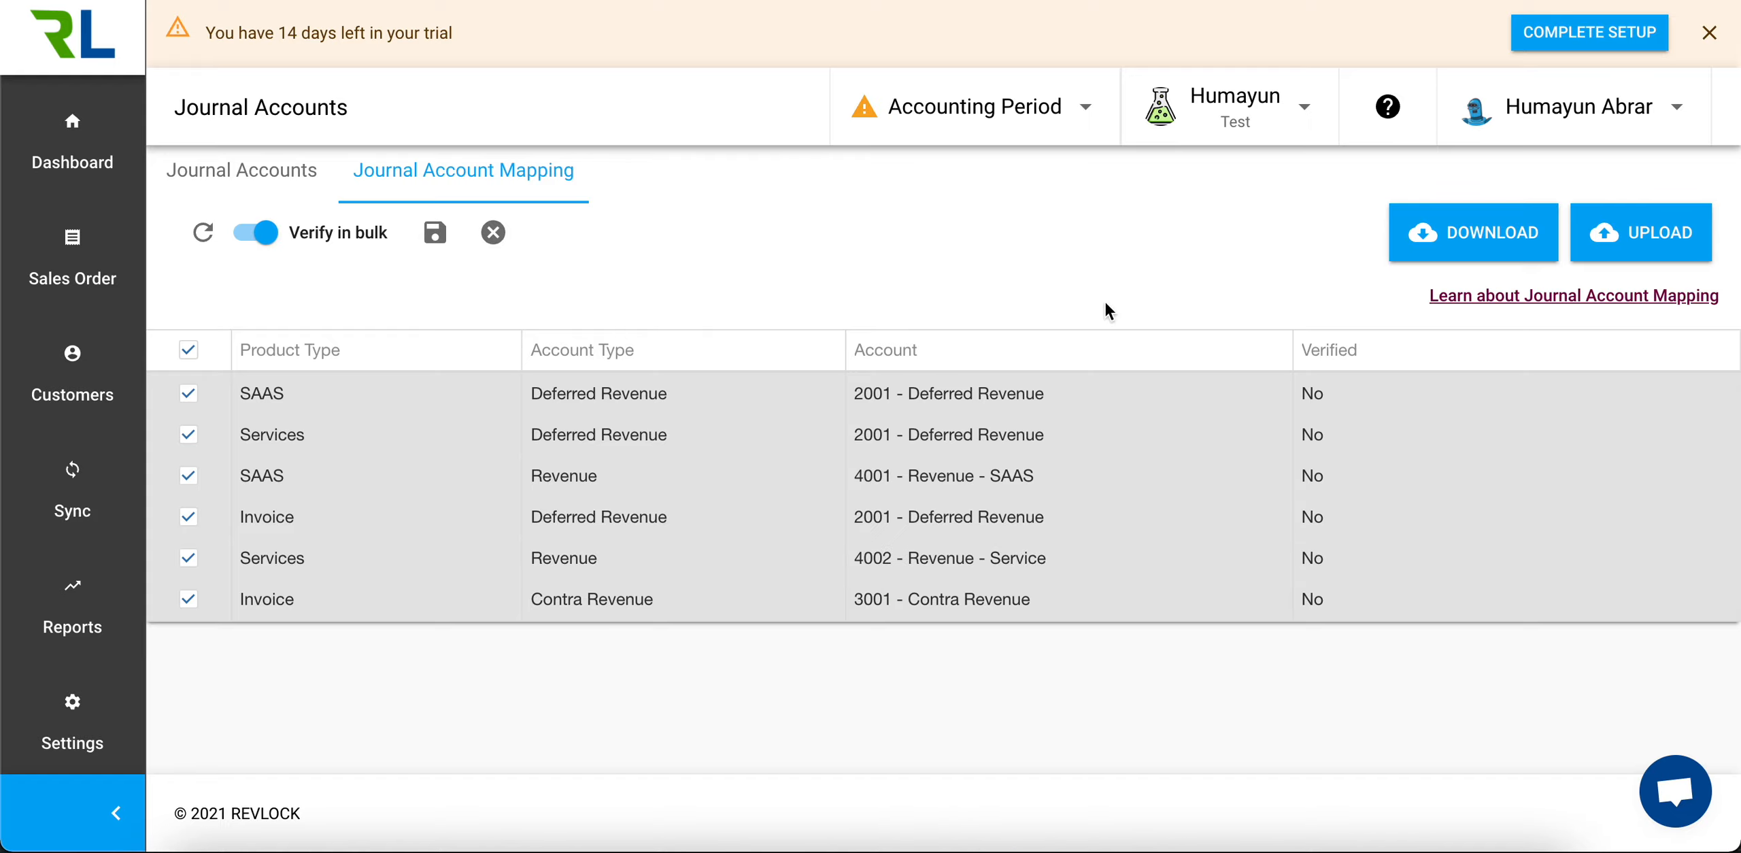
left_click(436, 234)
left_click(1122, 544)
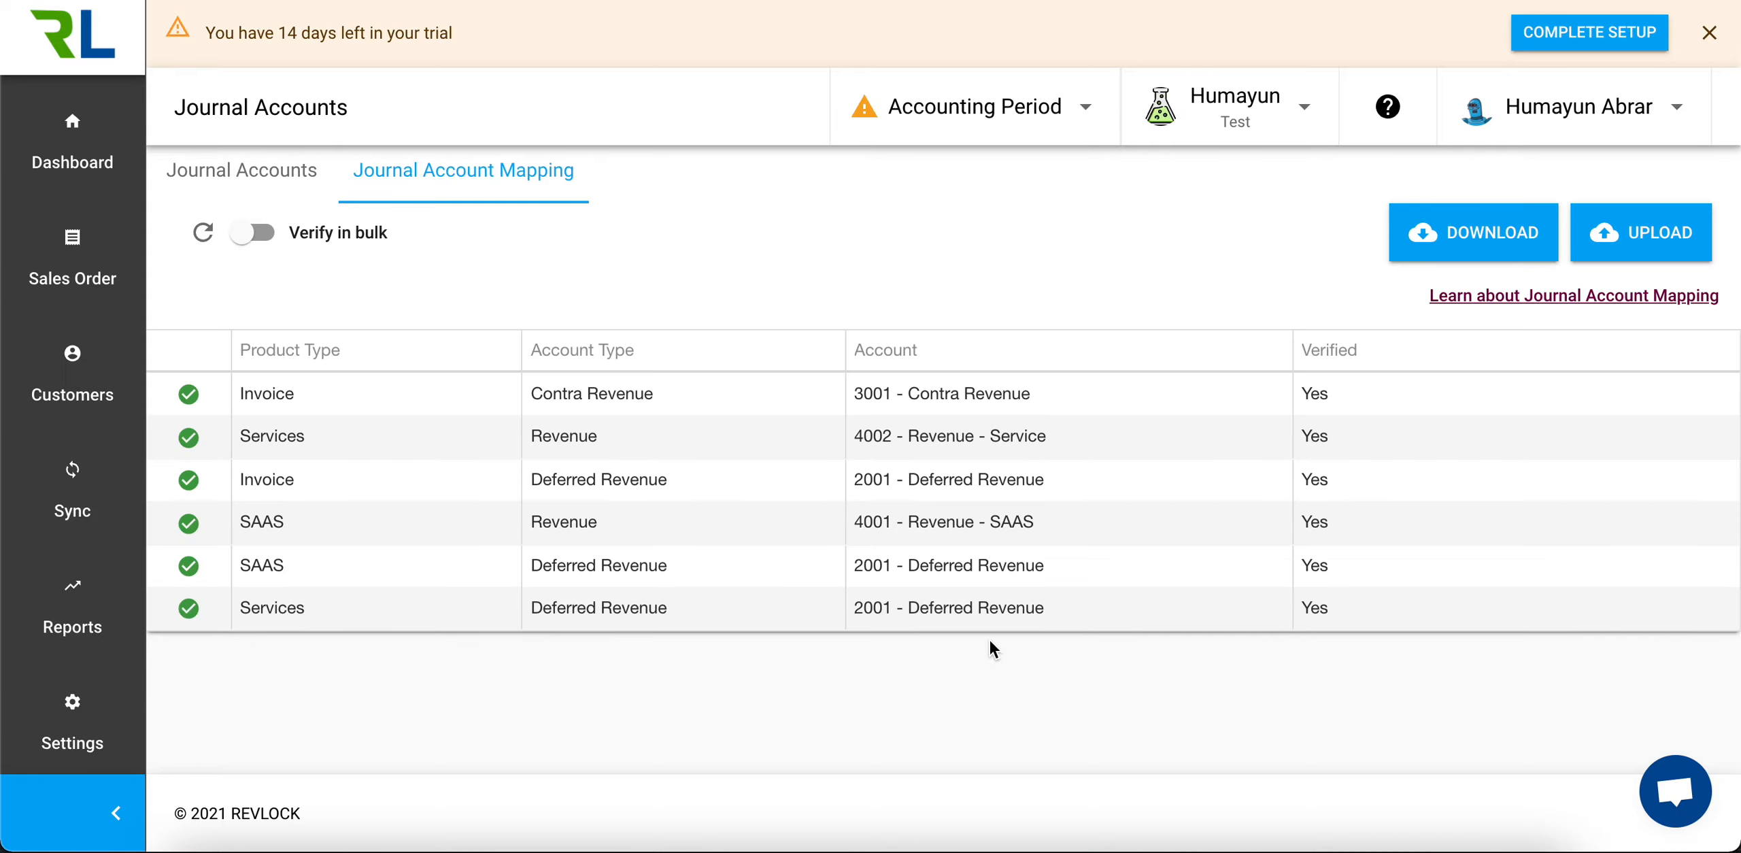
Open the Revenue Journal report and examine the credit and debit amounts broken down by journal account
left_click(73, 605)
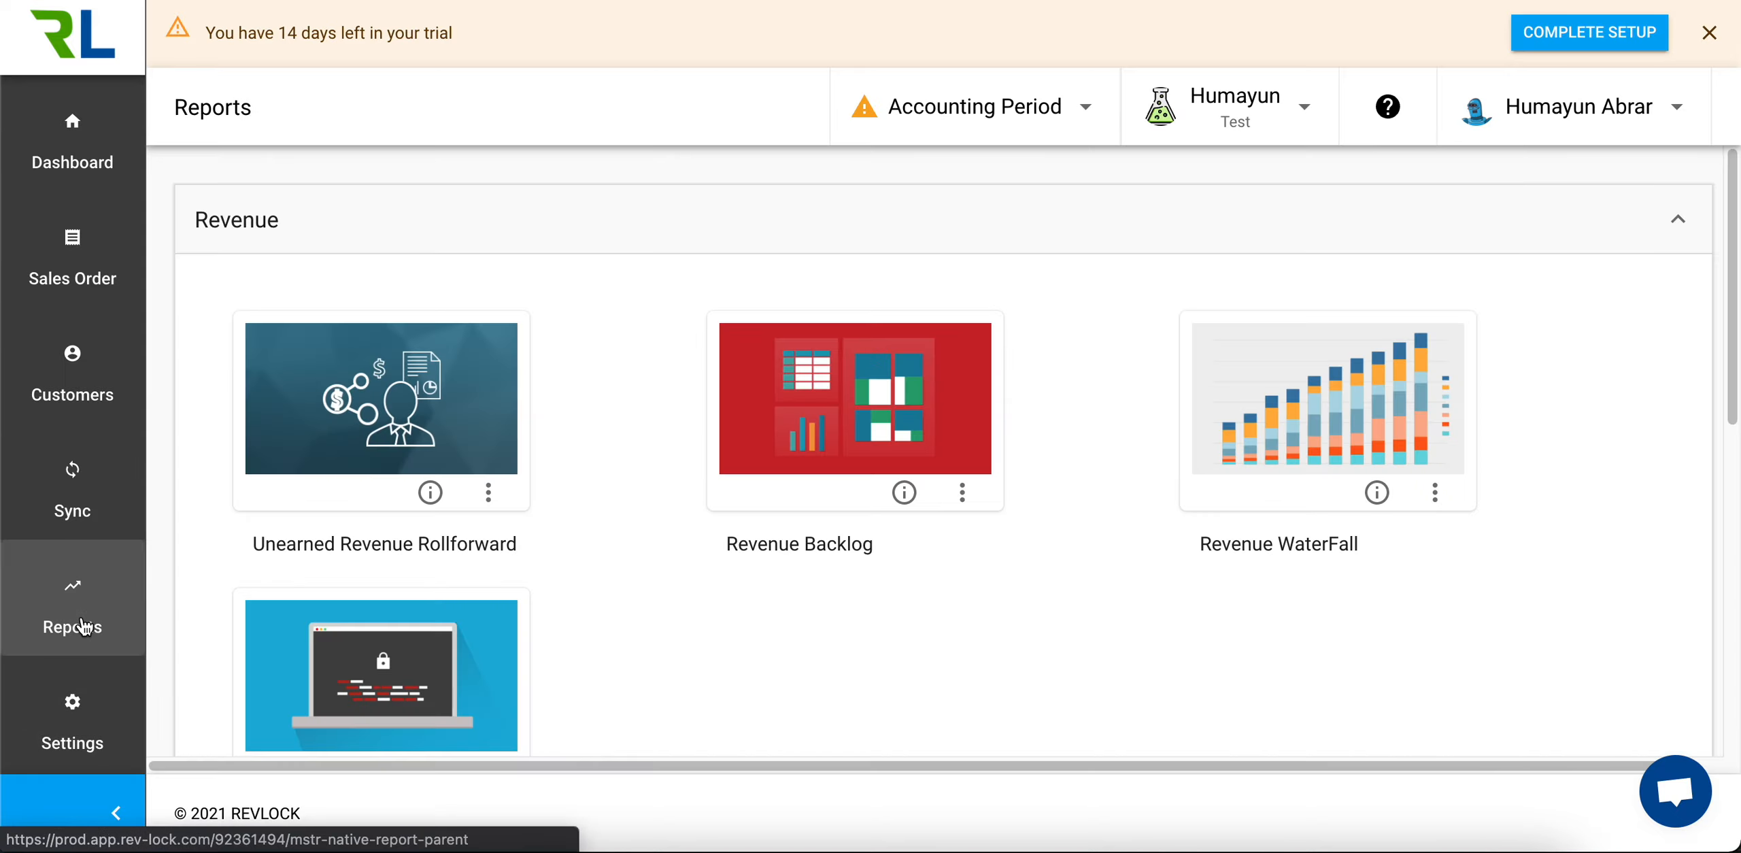
scroll(580, 623, "down", 5)
left_click(432, 560)
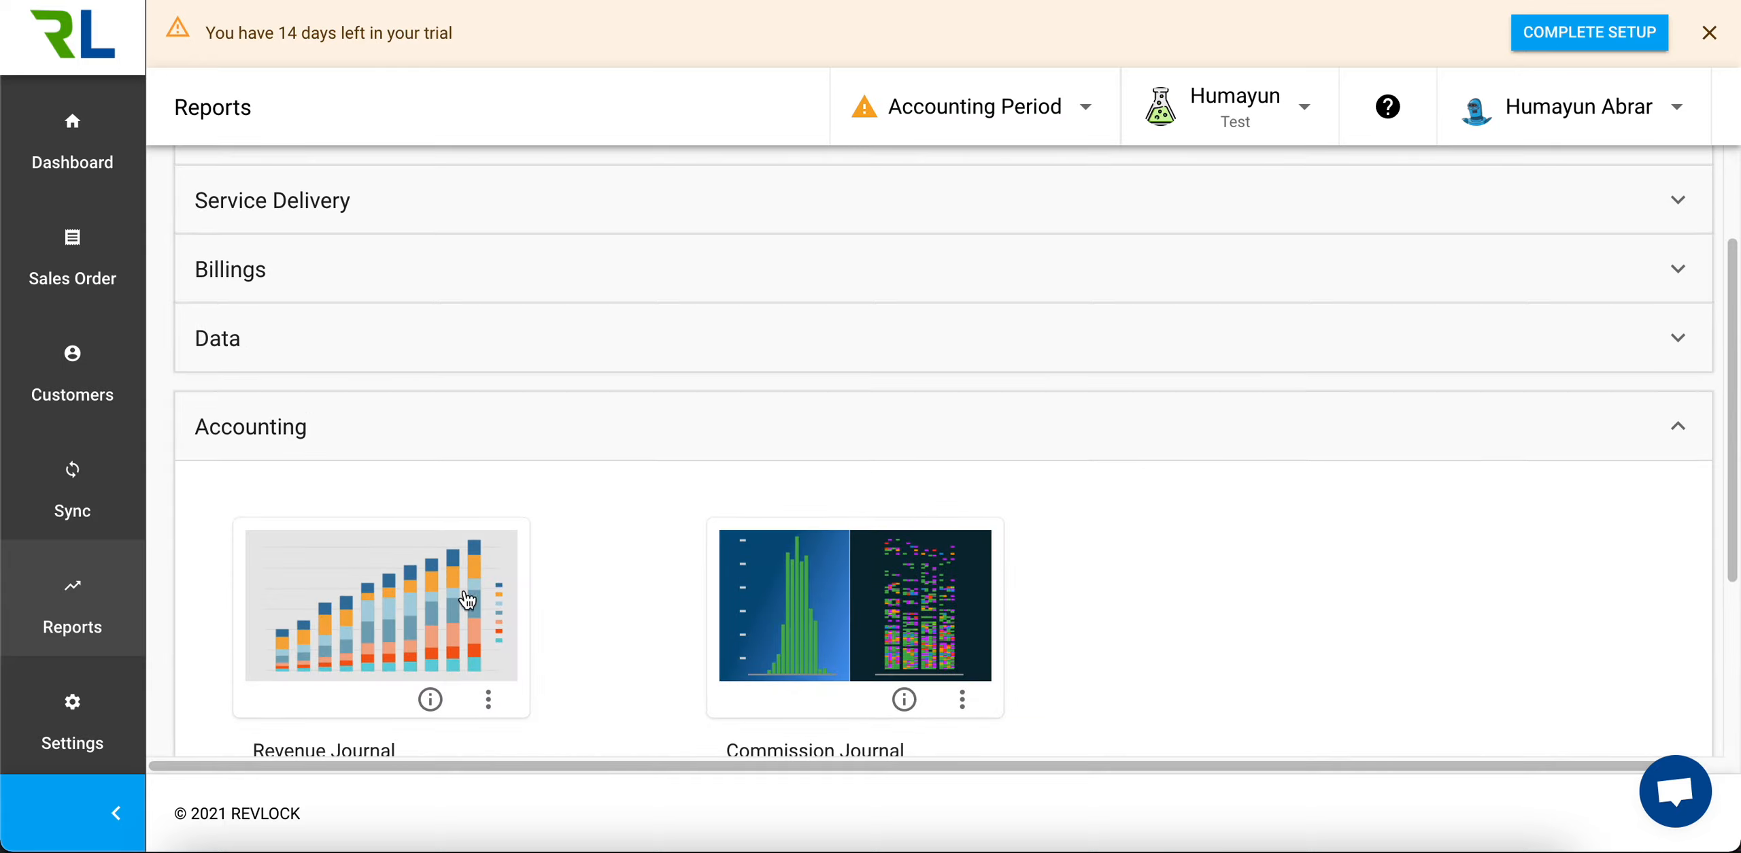
left_click(408, 645)
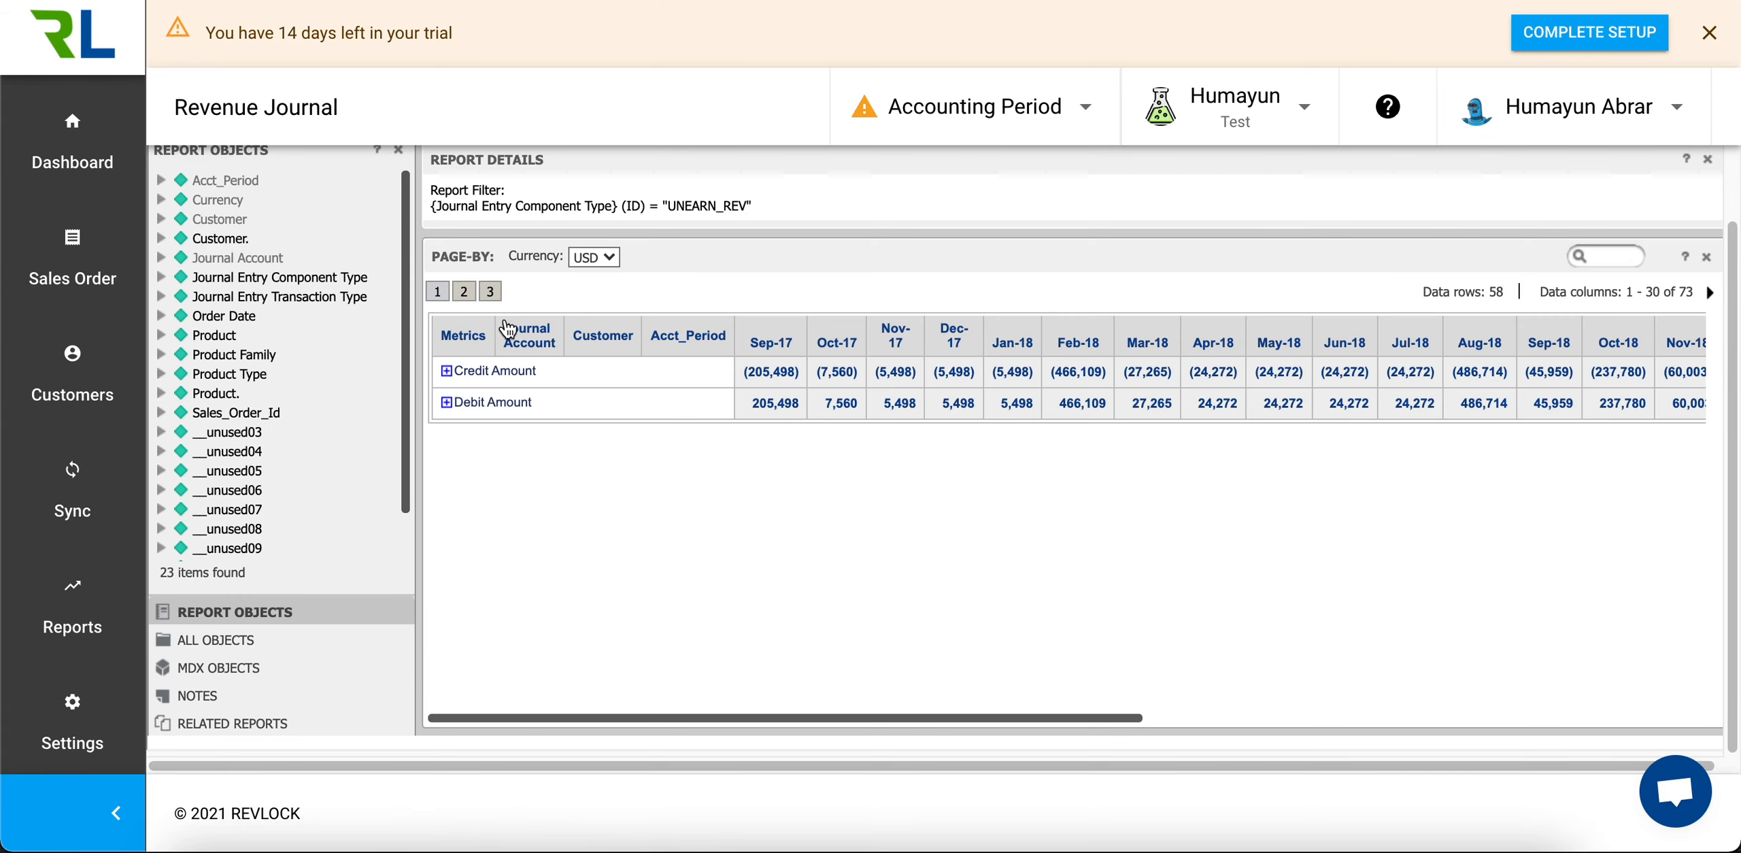
left_click(465, 294)
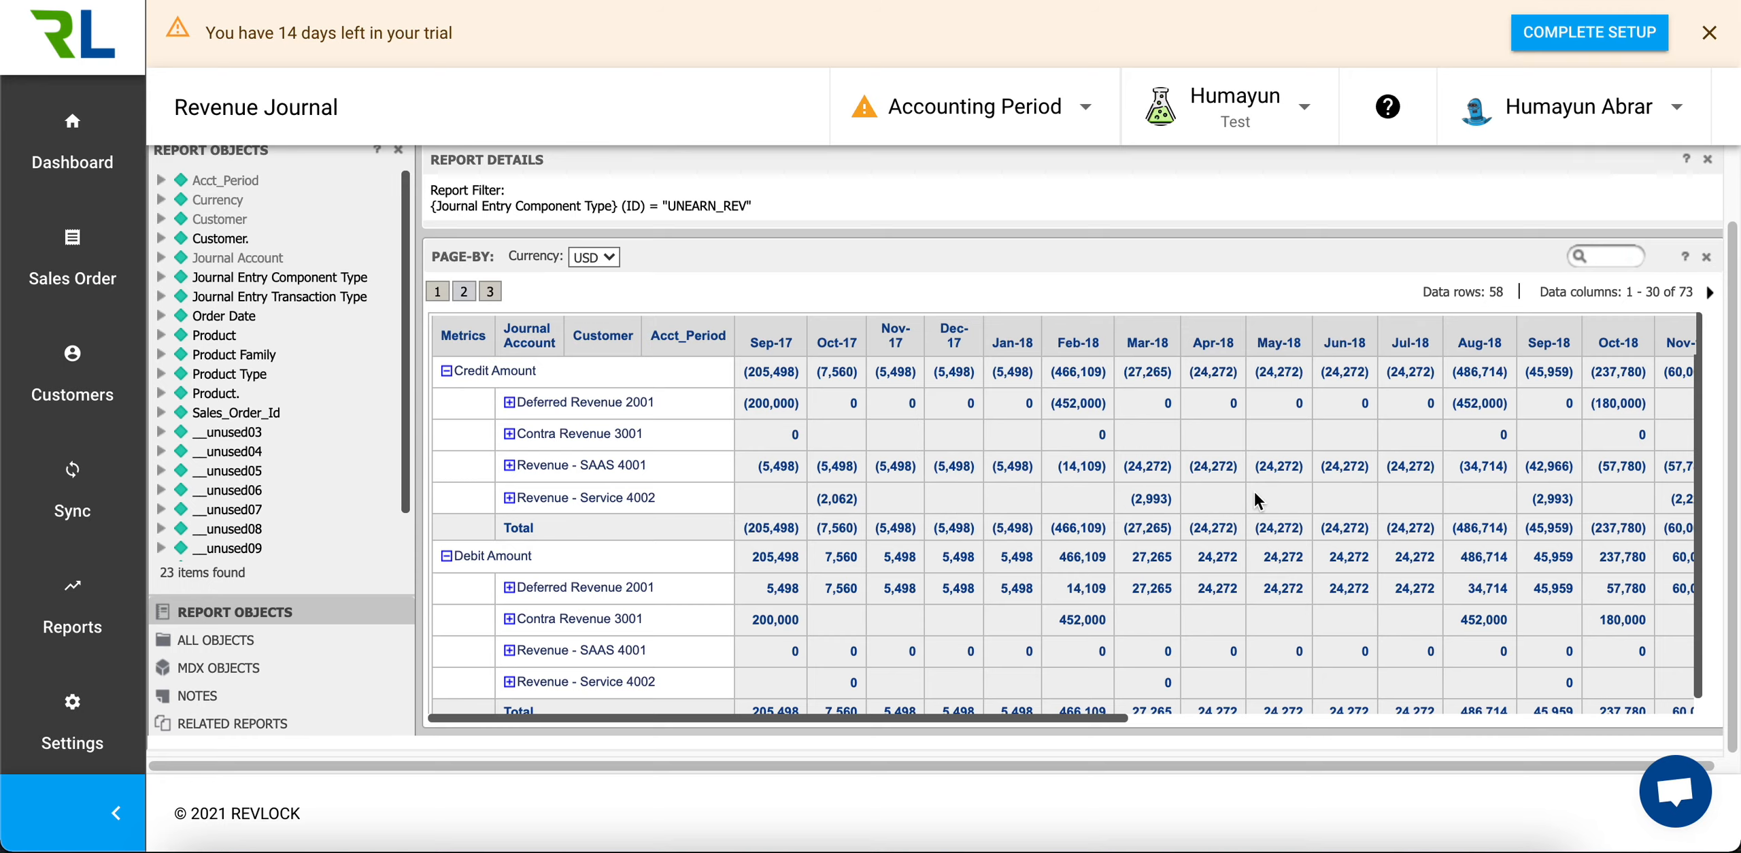
scroll(1211, 483, "down", 1)
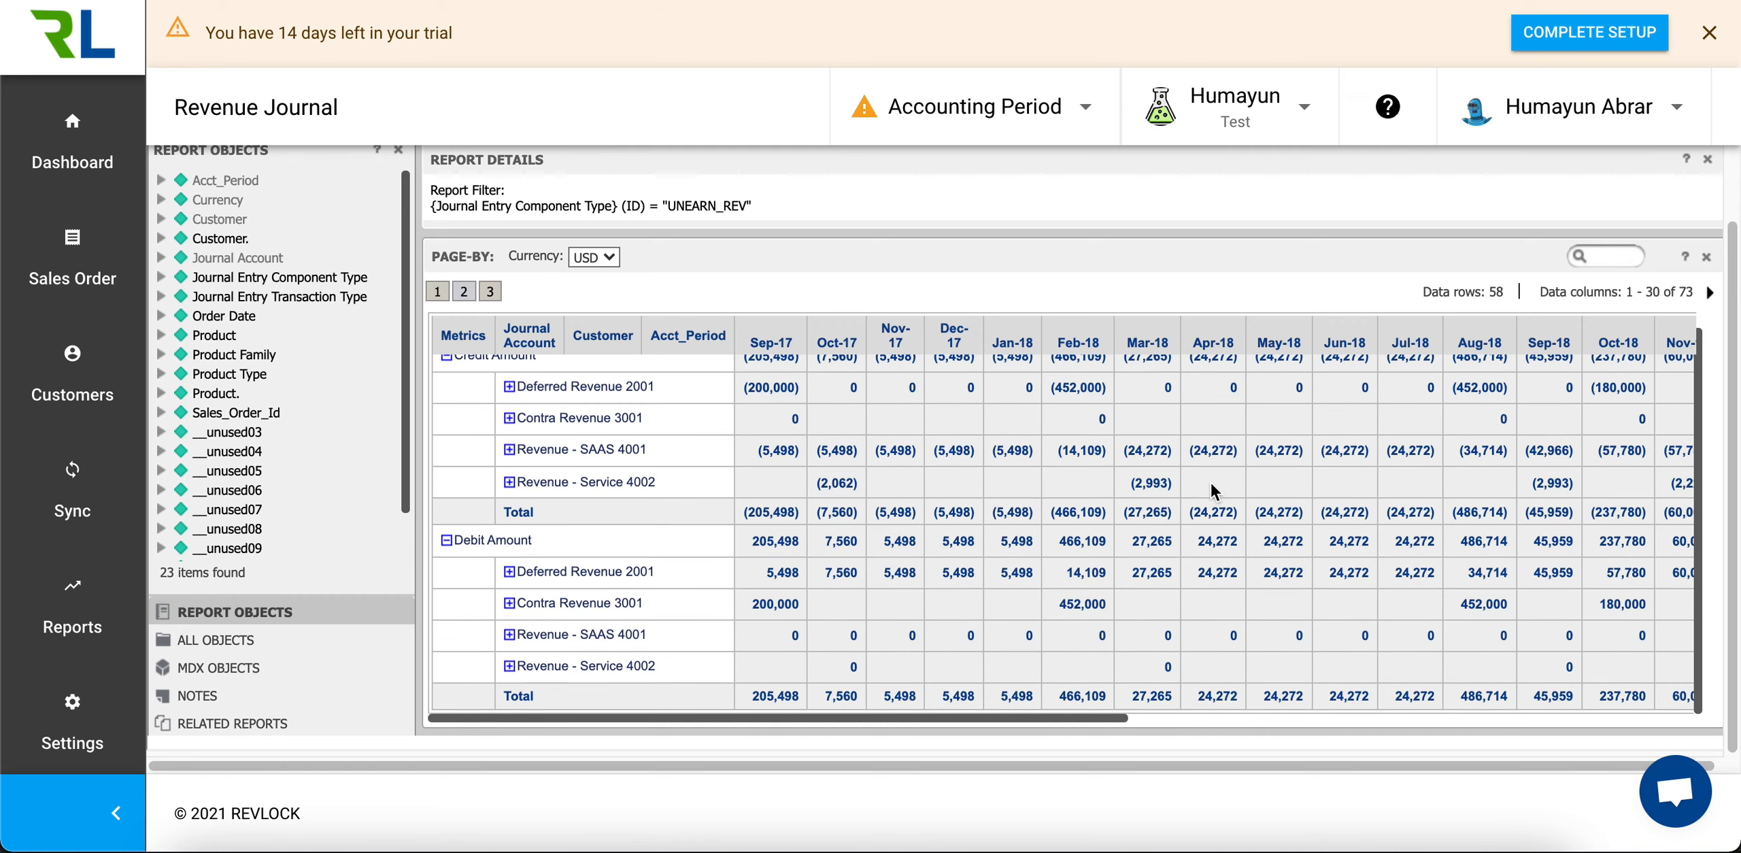
scroll(1211, 482, "up", 1)
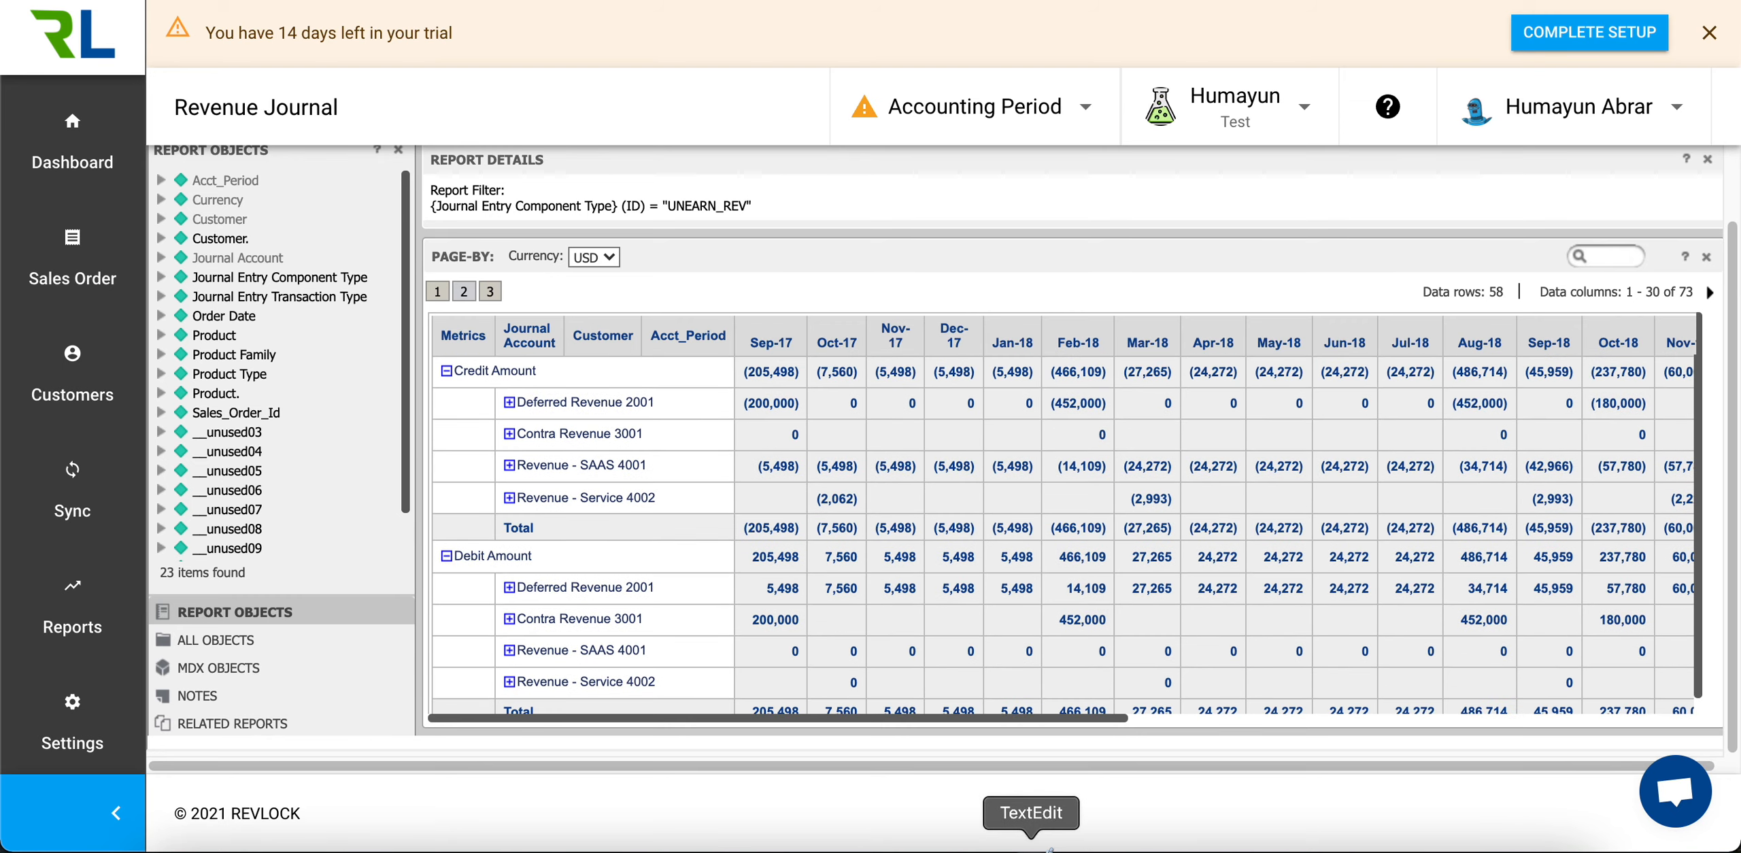